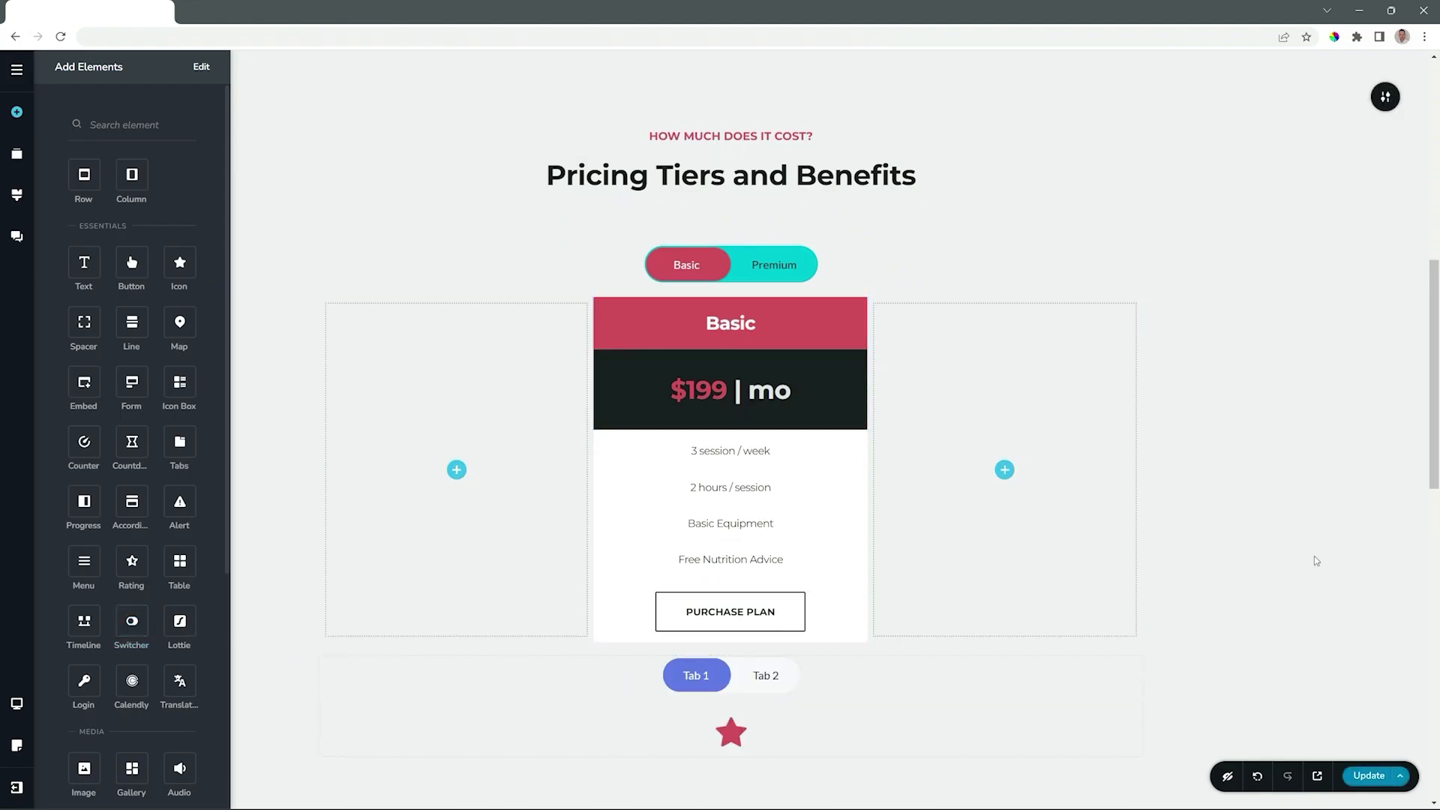
Step: Add two columns under the star in Tab 1, with text in the first and nested columns holding a button in the second
{"action": "left_click_drag", "start_coordinate": [1436, 356], "coordinate": [1437, 407]}
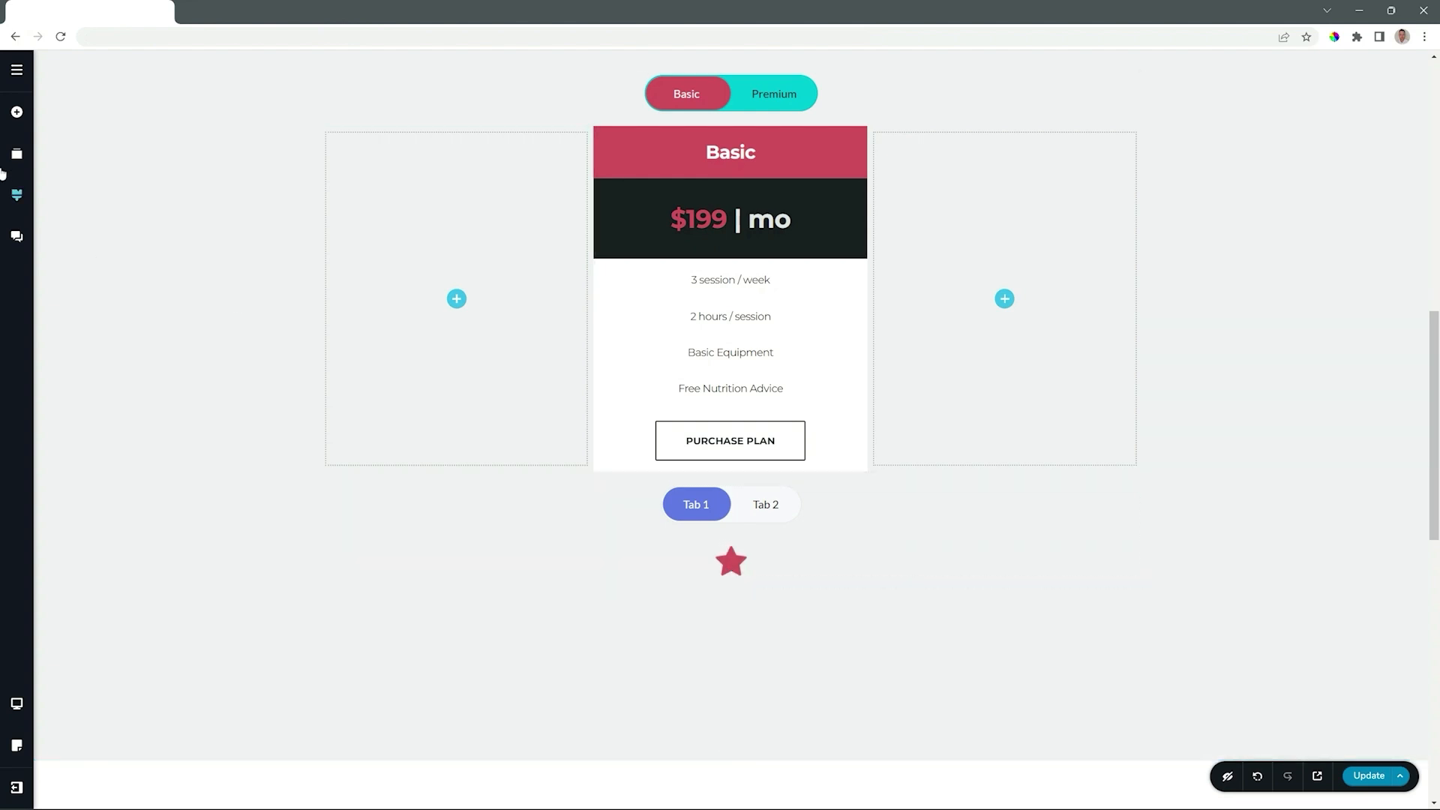
{"action": "left_click", "coordinate": [16, 111]}
{"action": "left_click_drag", "start_coordinate": [132, 177], "coordinate": [752, 603]}
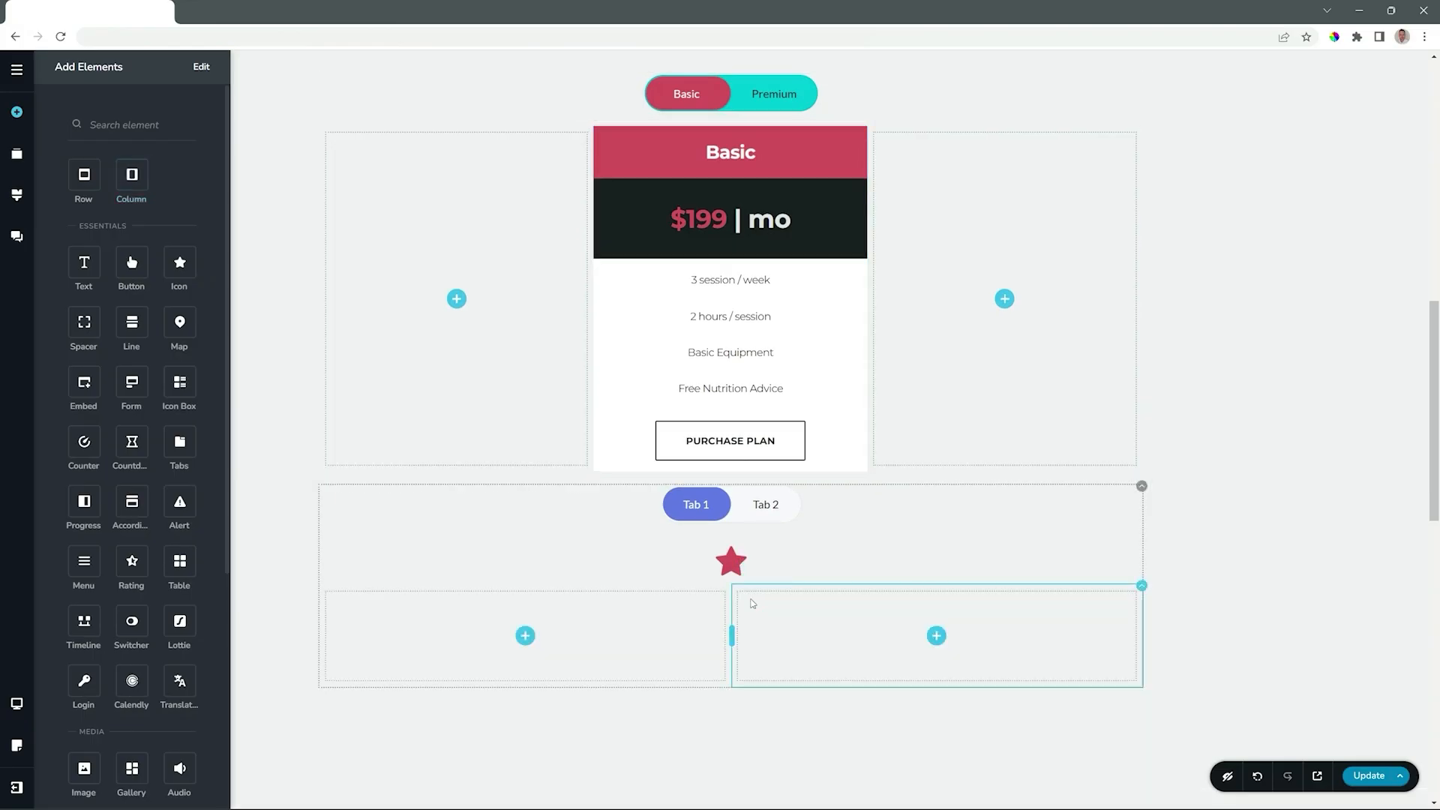
{"action": "left_click_drag", "start_coordinate": [84, 262], "coordinate": [527, 667]}
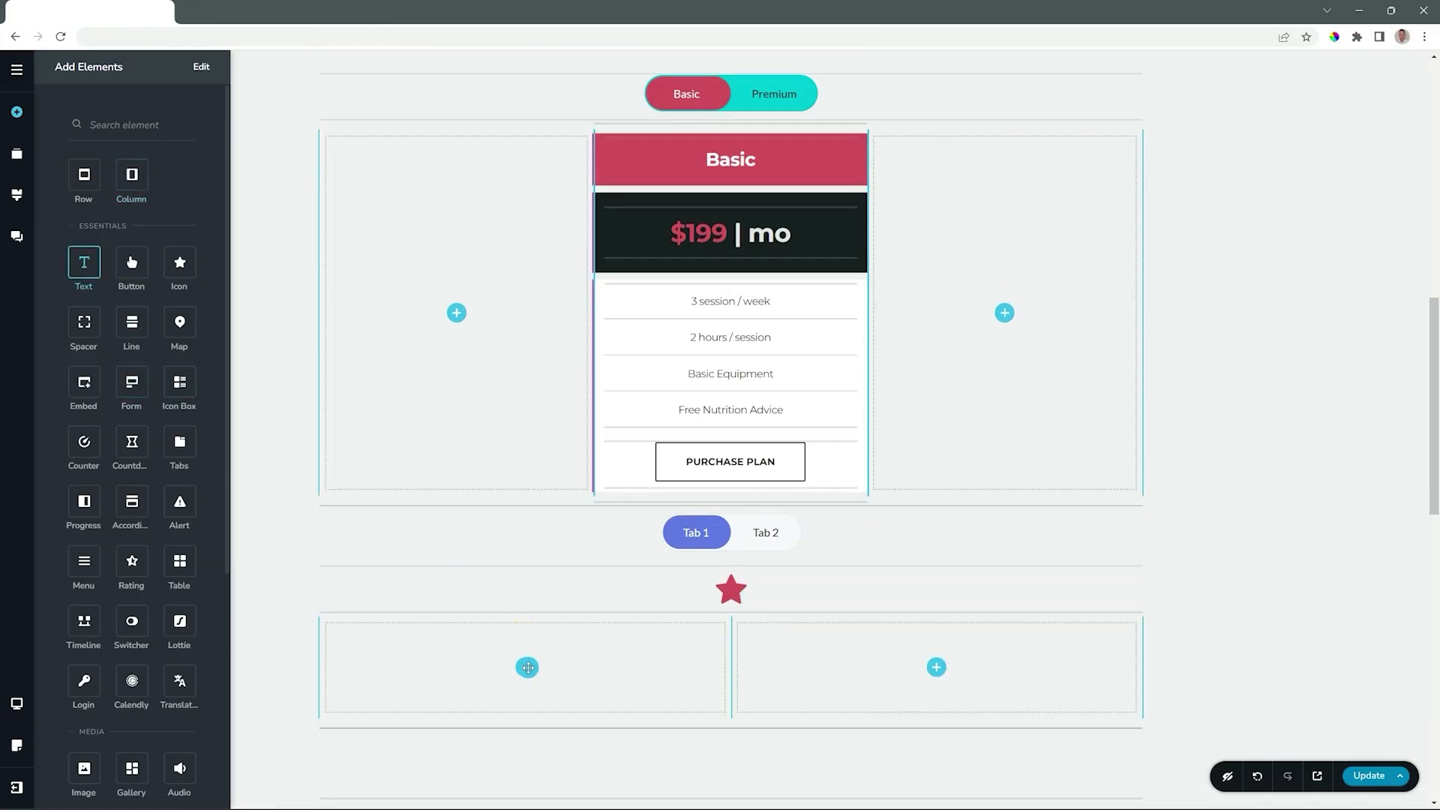
{"action": "left_click_drag", "start_coordinate": [132, 176], "coordinate": [859, 675]}
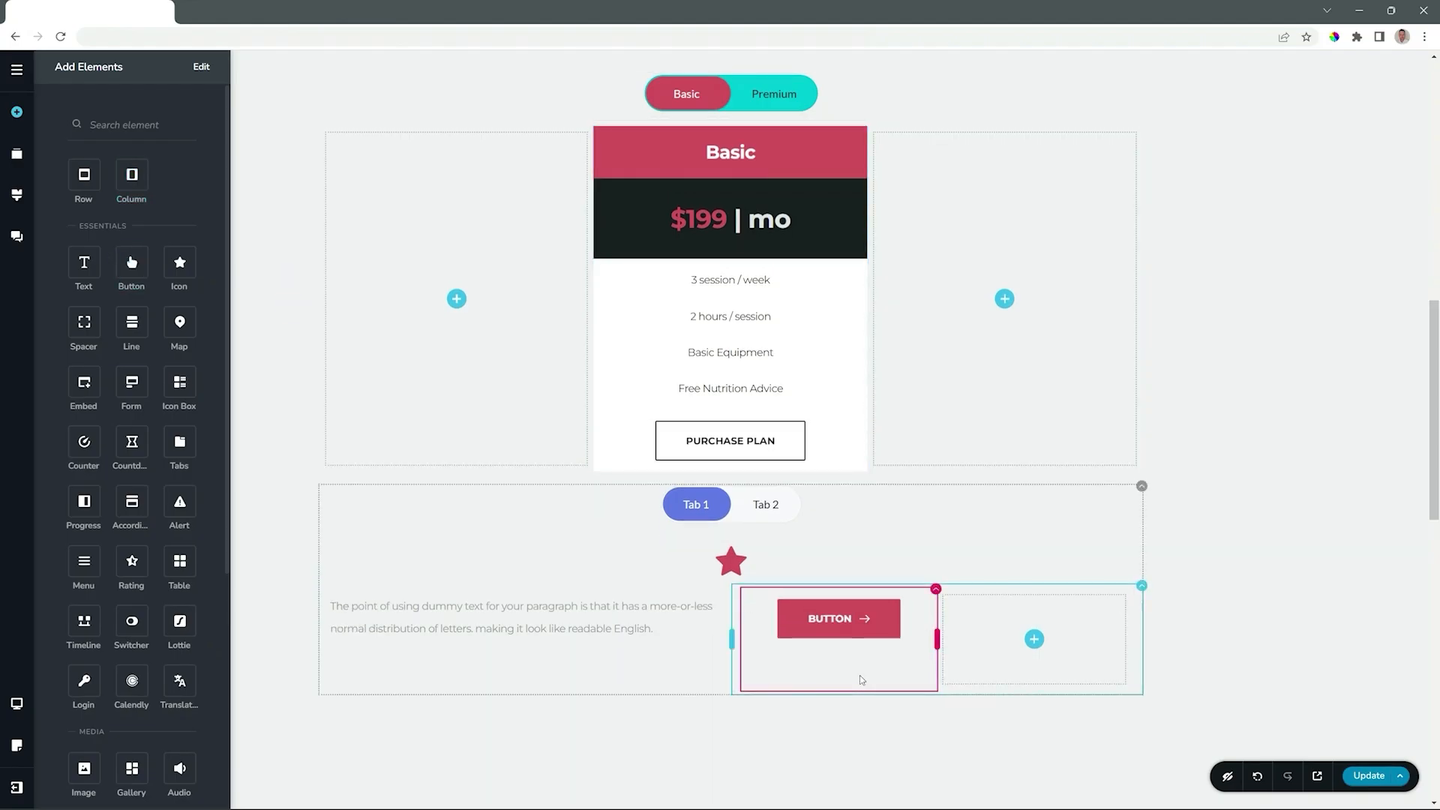
Step: In Tab 2, add a progress bar below the button, then a two-column layout with a line in its first column
{"action": "left_click", "coordinate": [765, 506]}
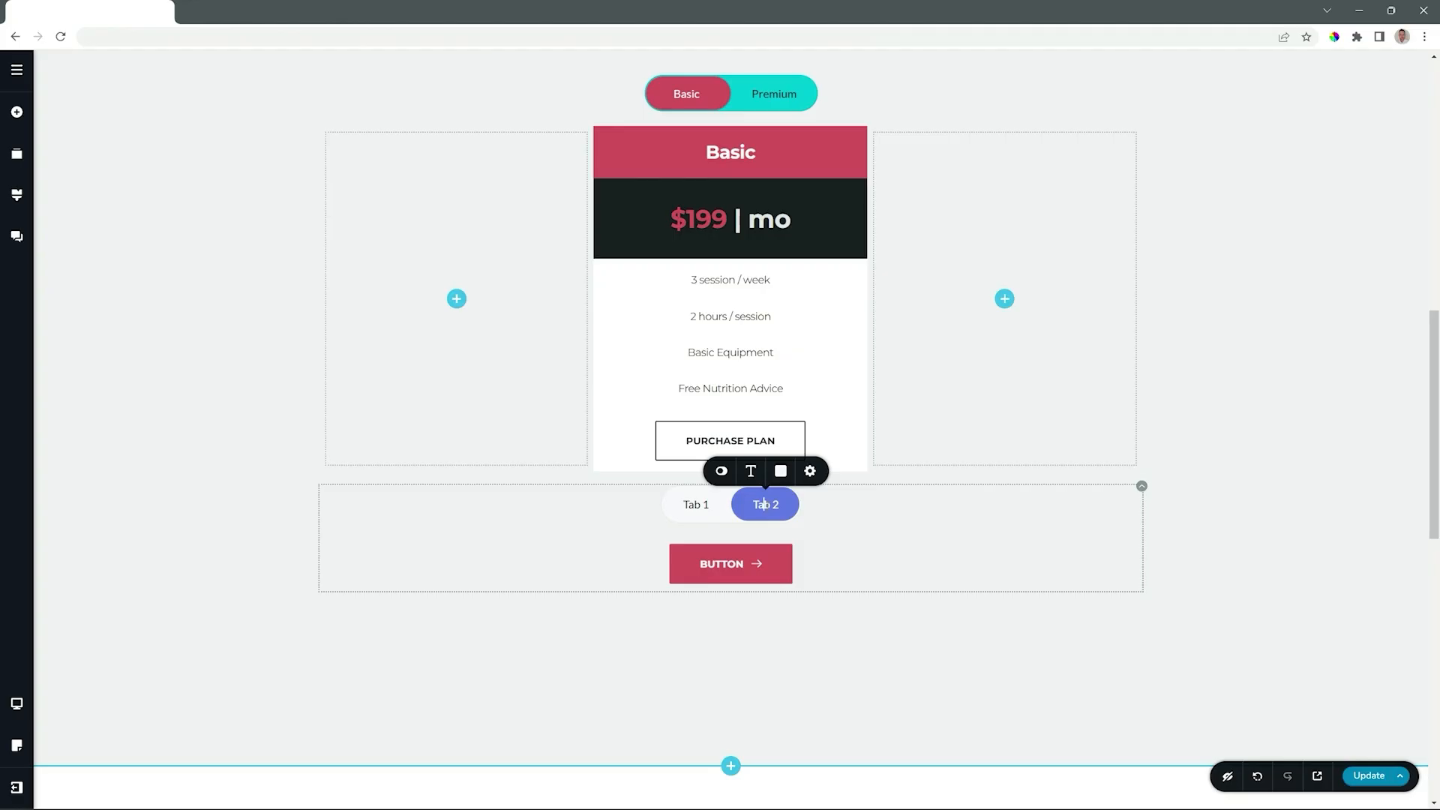
{"action": "left_click", "coordinate": [15, 114]}
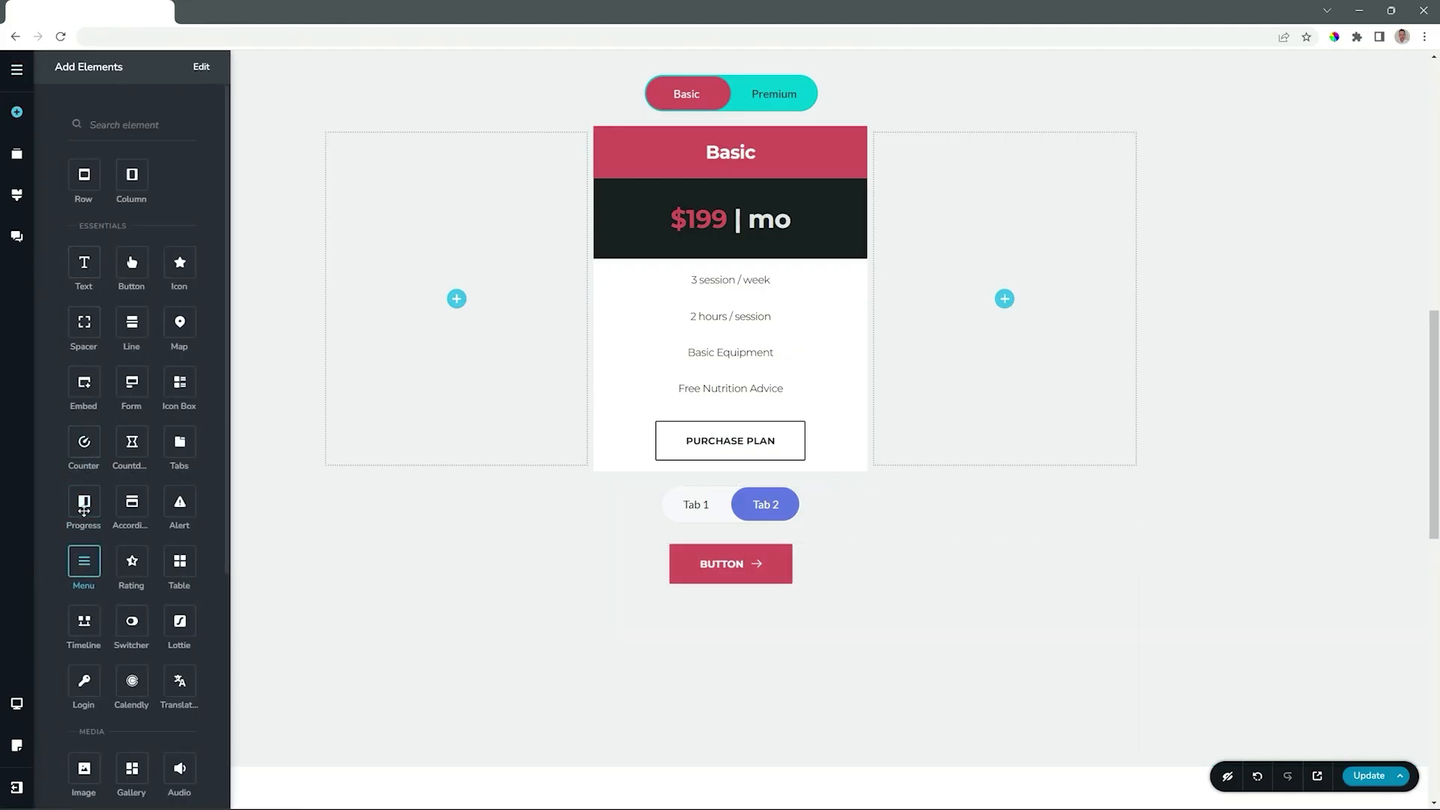
{"action": "left_click_drag", "start_coordinate": [84, 501], "coordinate": [675, 606]}
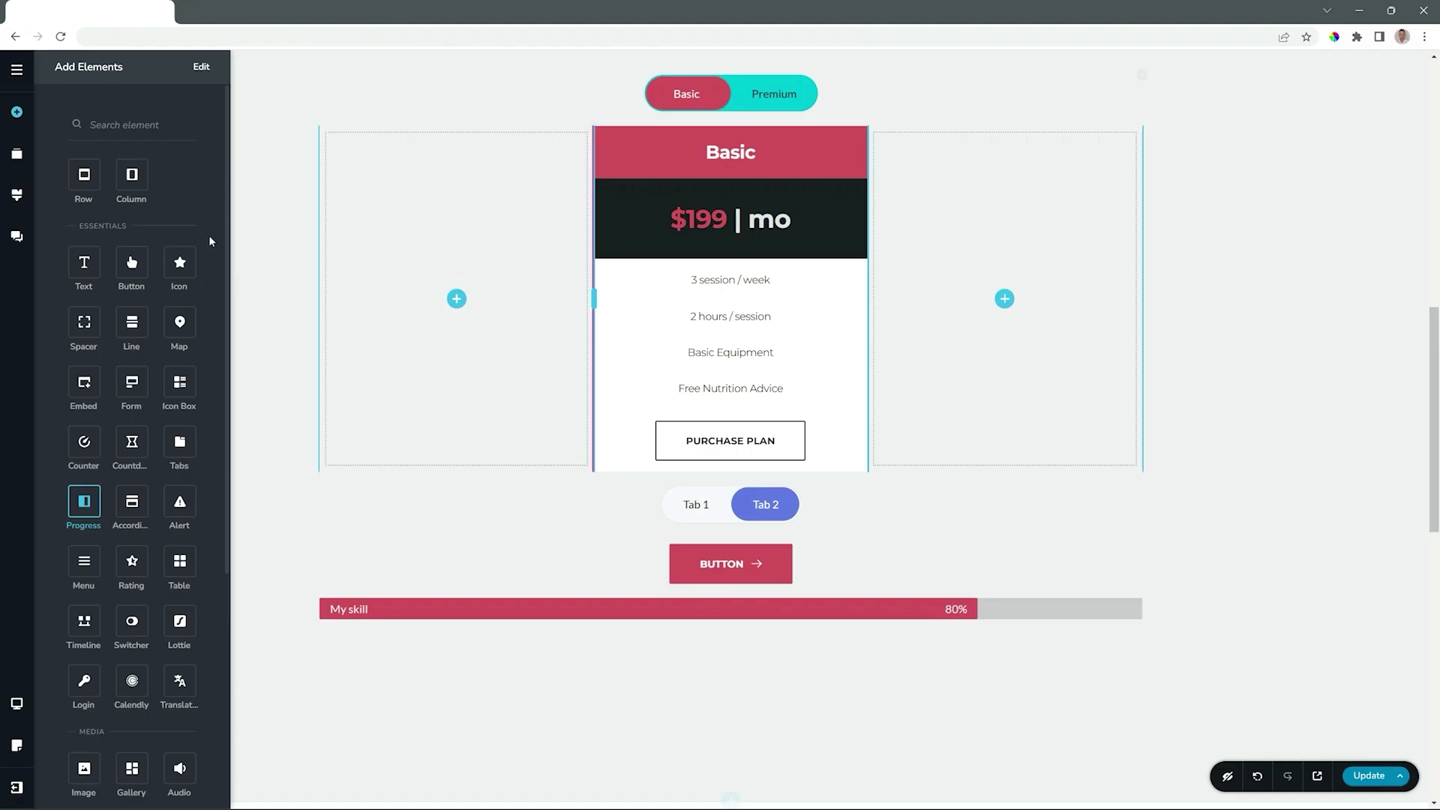
{"action": "left_click_drag", "start_coordinate": [132, 174], "coordinate": [558, 650]}
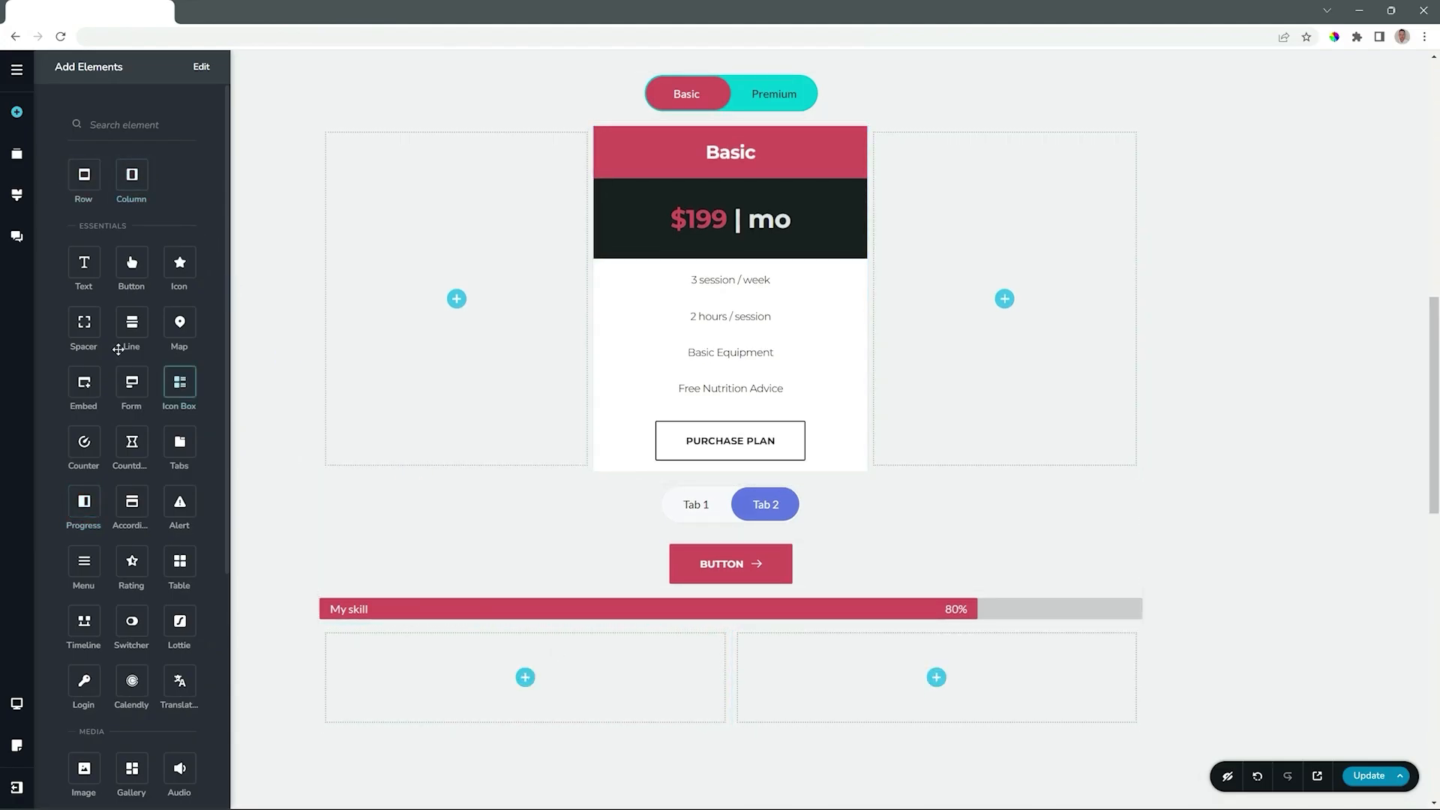
{"action": "left_click_drag", "start_coordinate": [129, 322], "coordinate": [731, 660]}
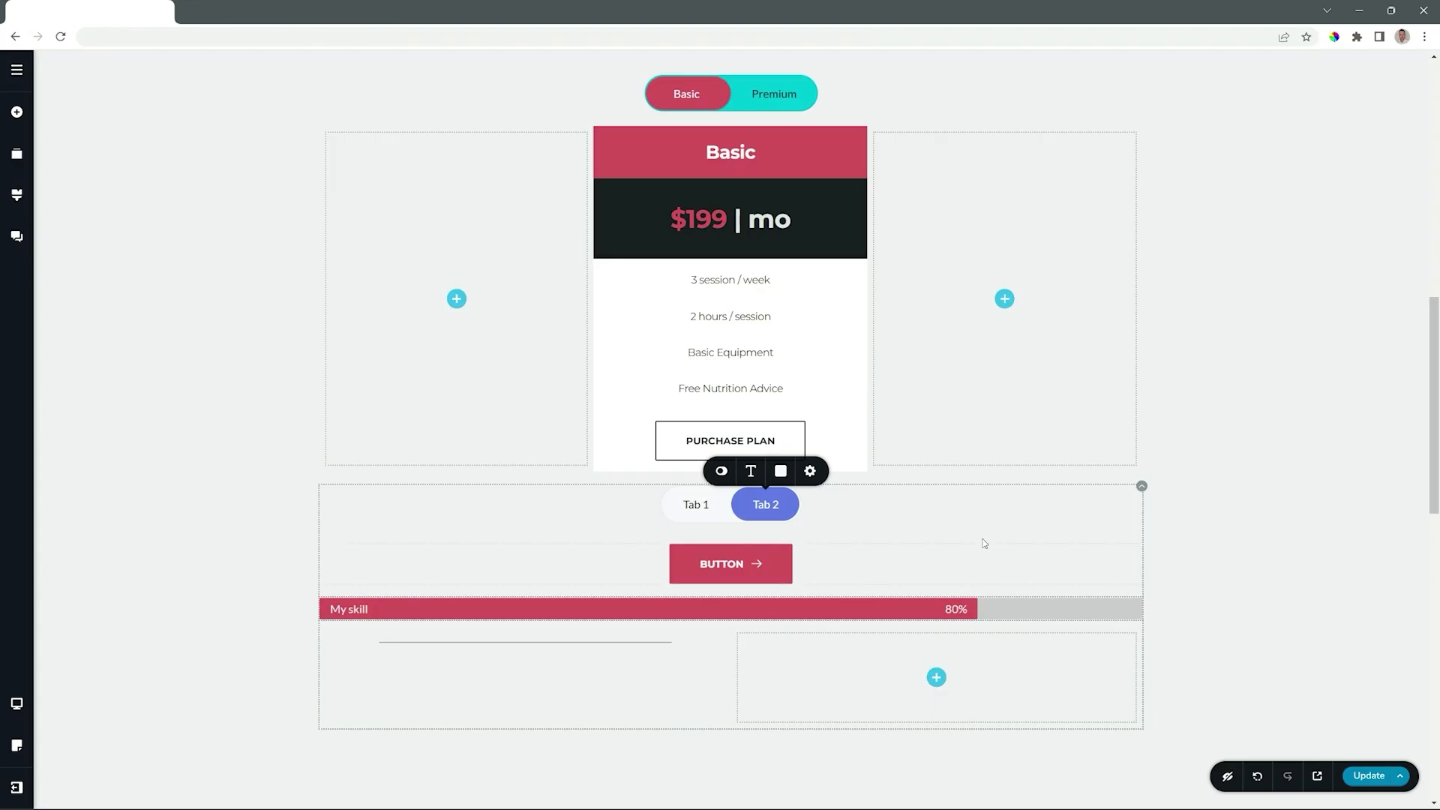
Step: Switch between Tab 1 and Tab 2 to compare the content of both
{"action": "scroll", "coordinate": [983, 541], "scroll_direction": "down", "scroll_amount": 3}
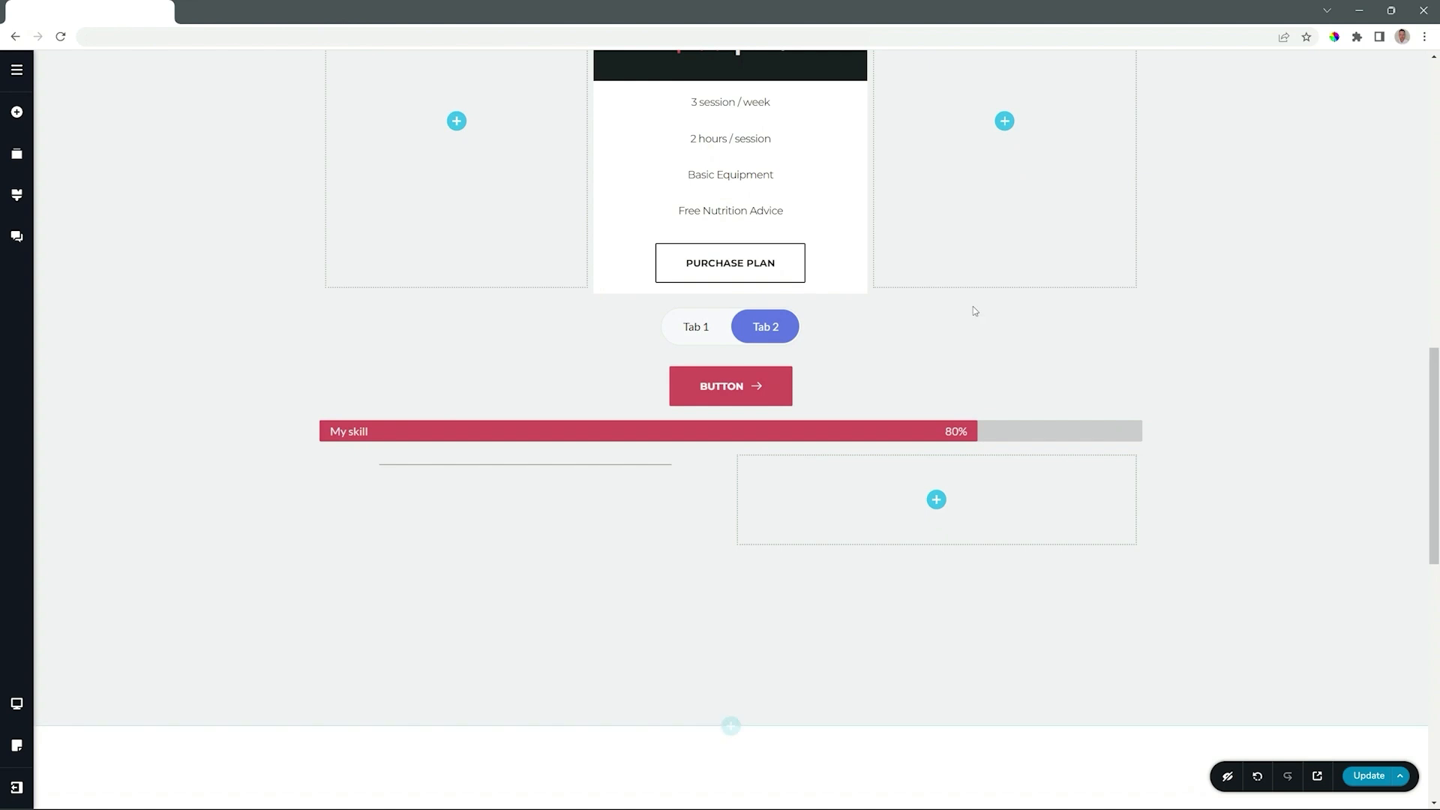
{"action": "left_click", "coordinate": [694, 327]}
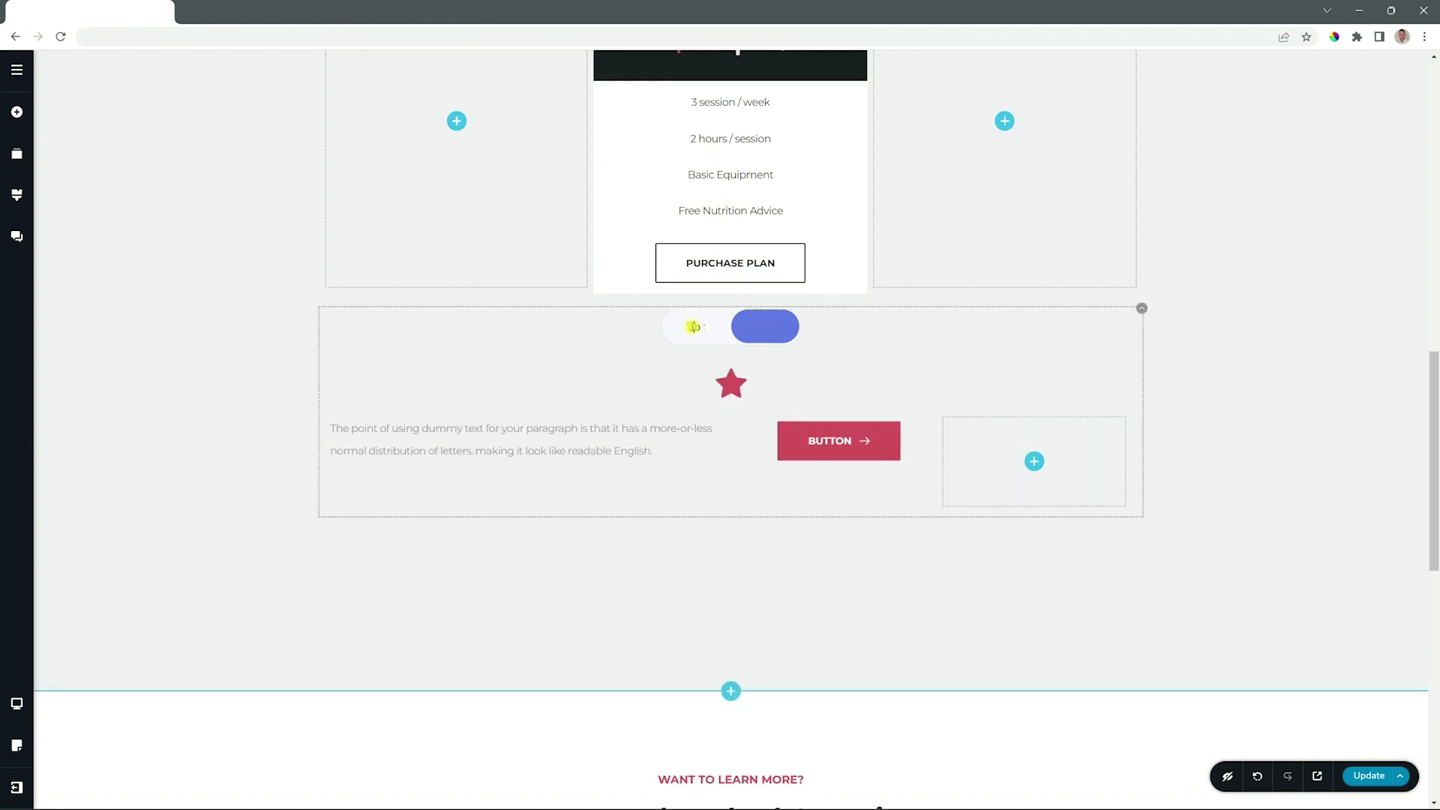
{"action": "left_click", "coordinate": [765, 326]}
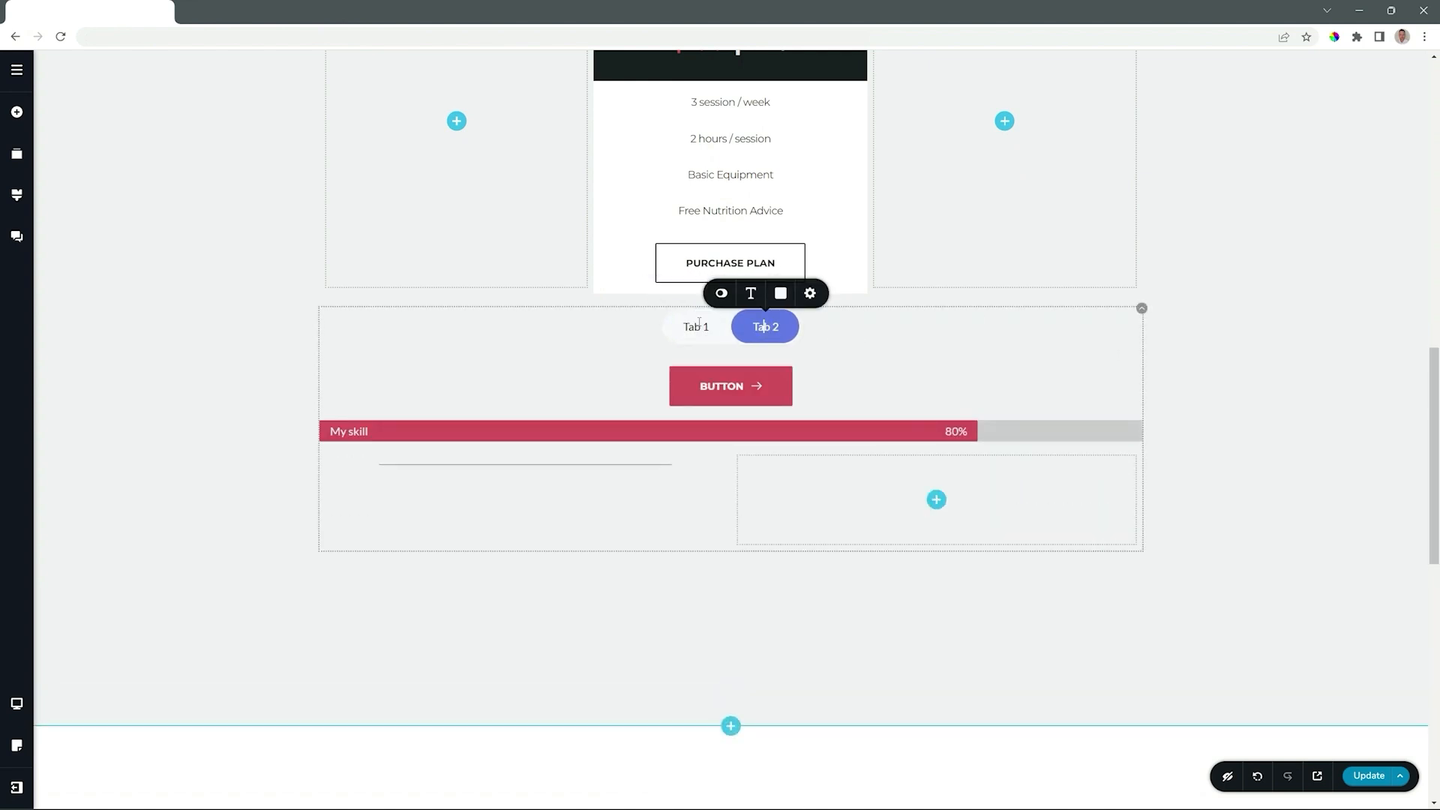
Step: Rename the switcher labels to "Option No 1" and "Option No 2" and widen the switcher to 319 px
{"action": "left_click", "coordinate": [696, 325]}
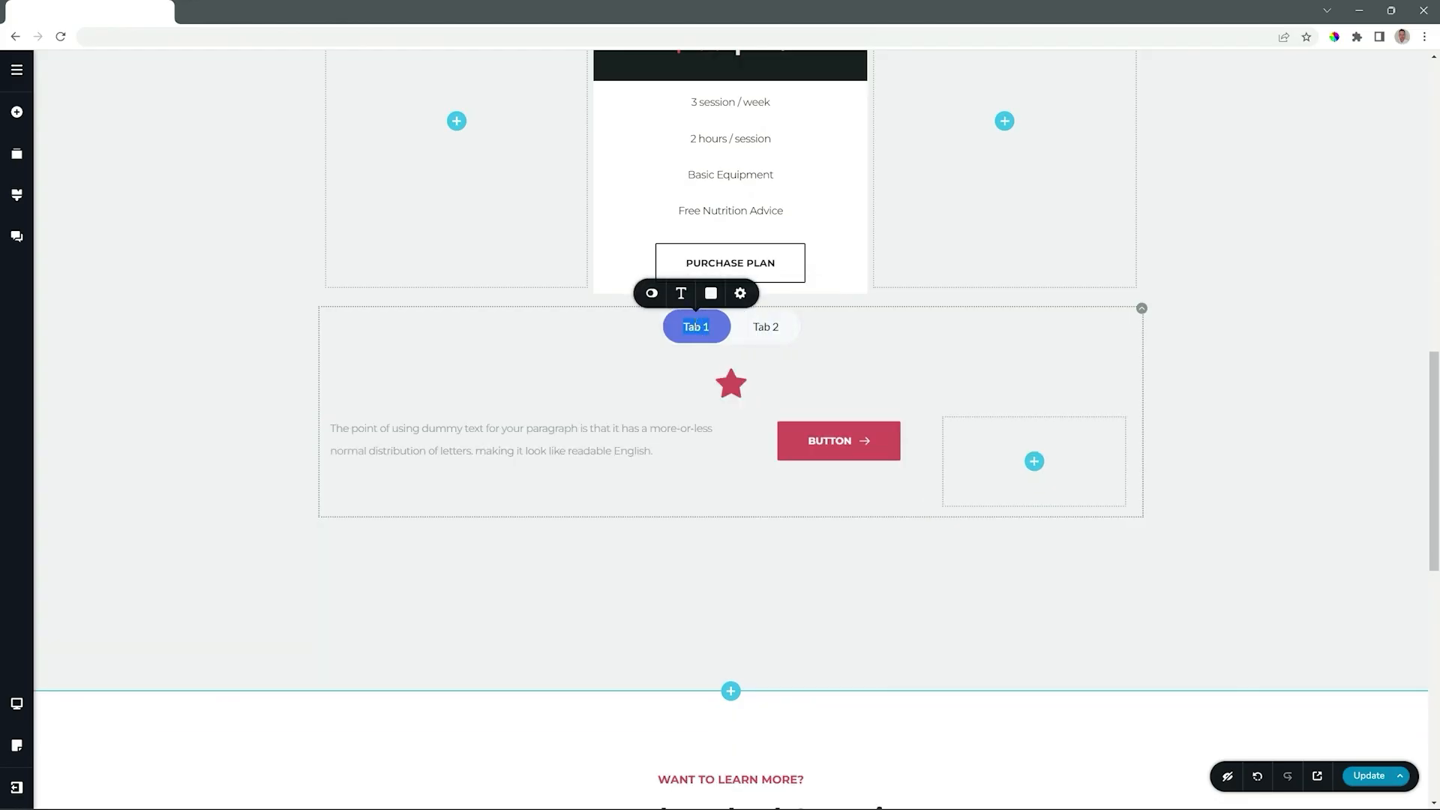
{"action": "type", "text": "Option No 1"}
{"action": "left_click", "coordinate": [765, 326]}
{"action": "type", "text": "Opt"}
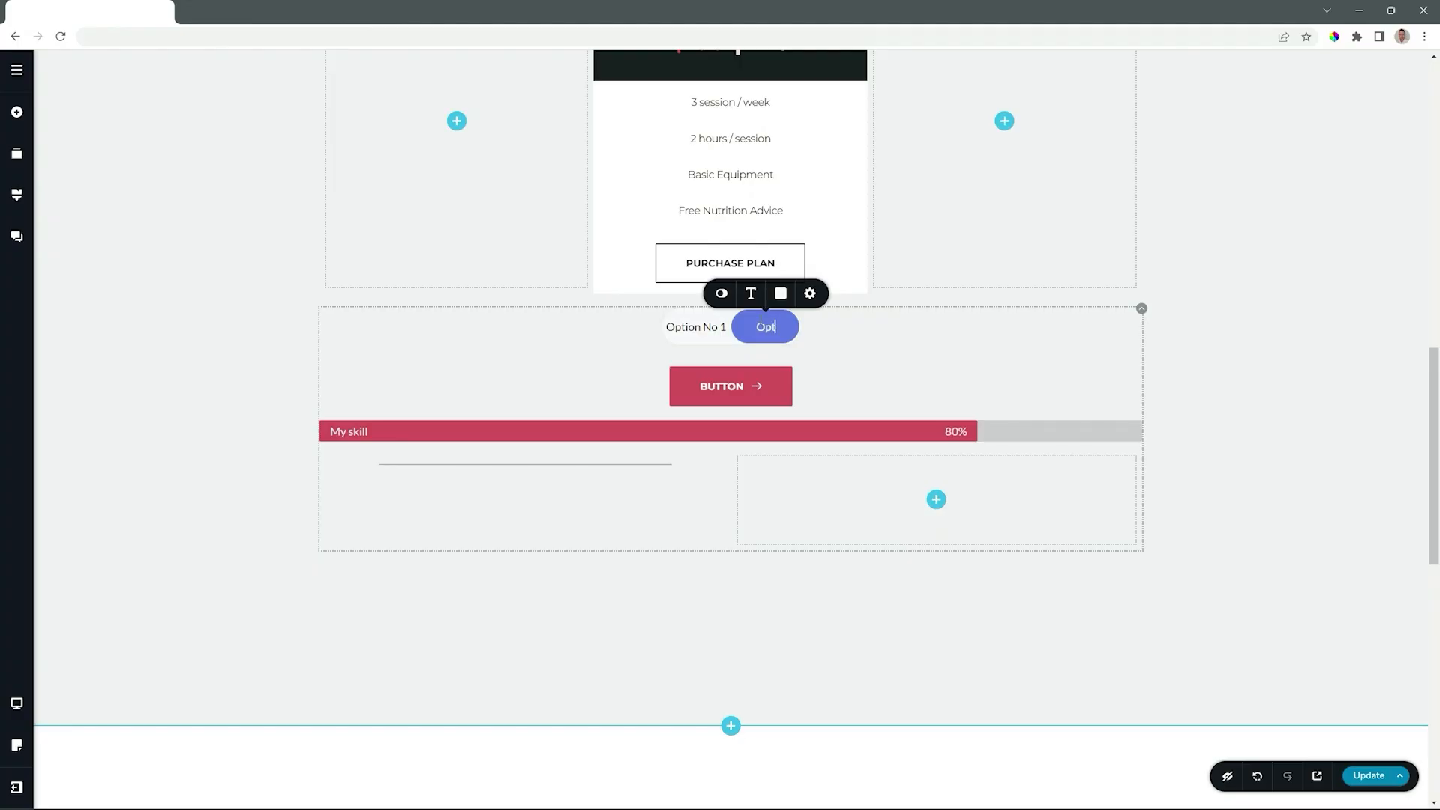
{"action": "type", "text": "ion No 2"}
{"action": "left_click", "coordinate": [810, 294]}
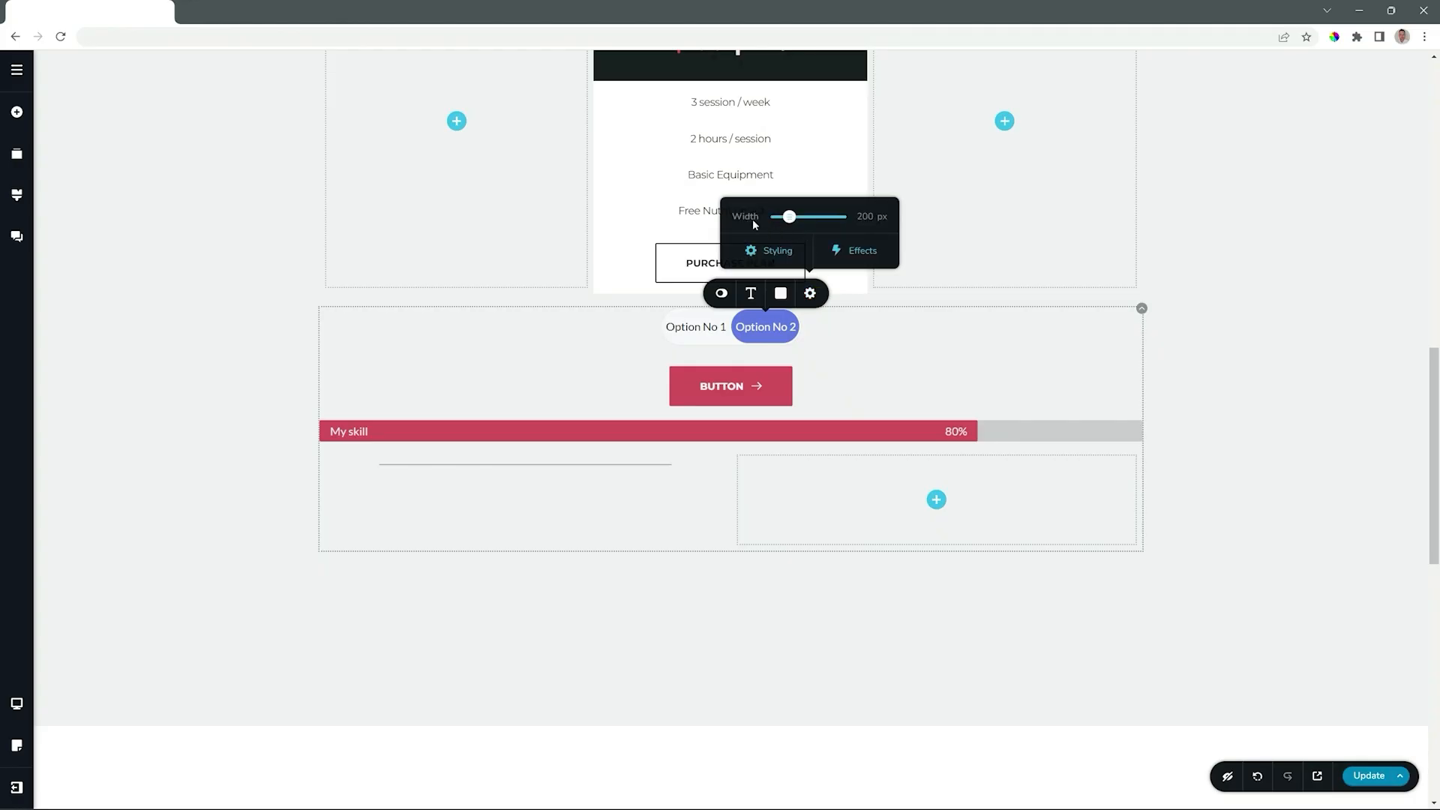
{"action": "left_click_drag", "start_coordinate": [790, 219], "coordinate": [797, 216]}
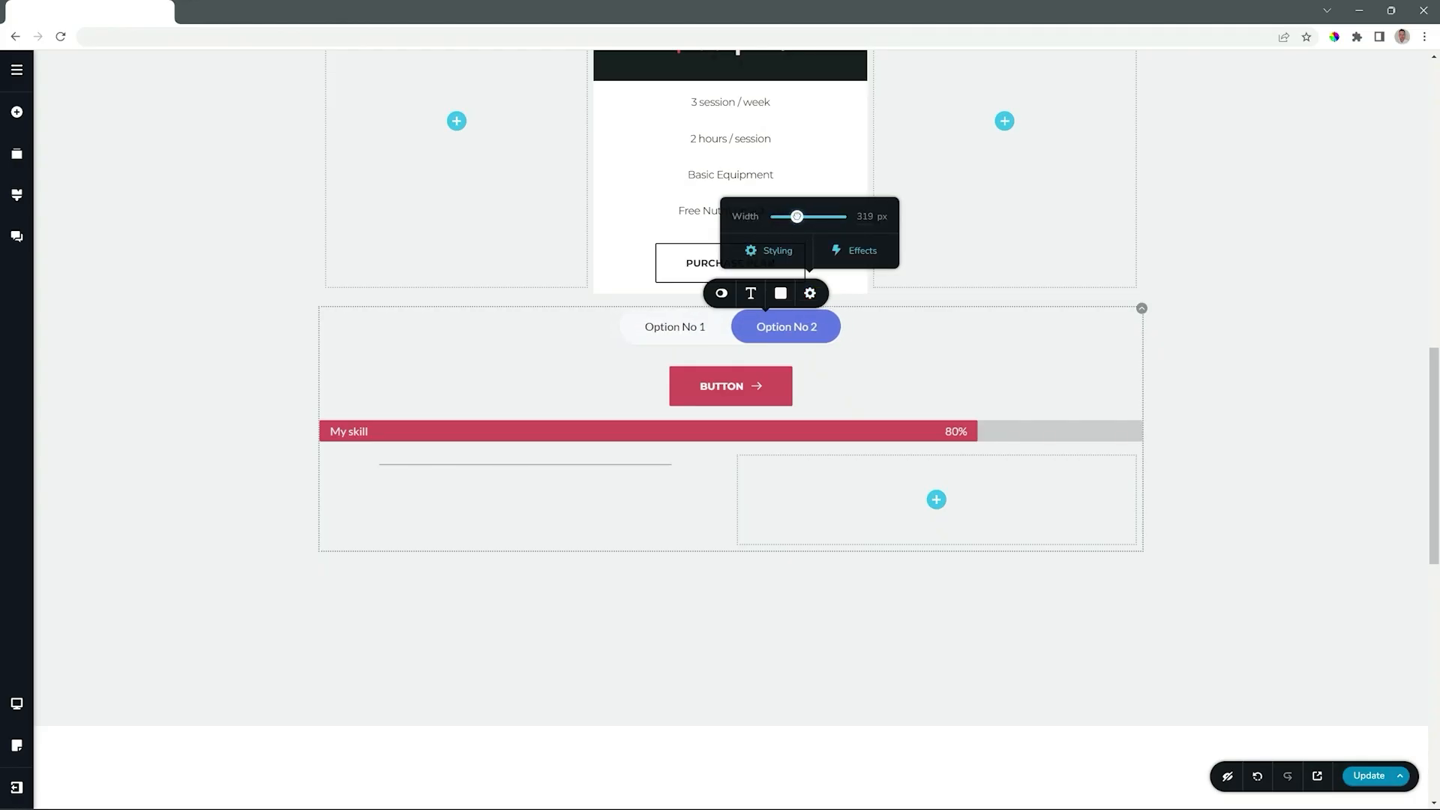
Step: Give the switcher's normal state a crimson background (#d34d5e) and yellow label text (#ede97a)
{"action": "left_click", "coordinate": [782, 294]}
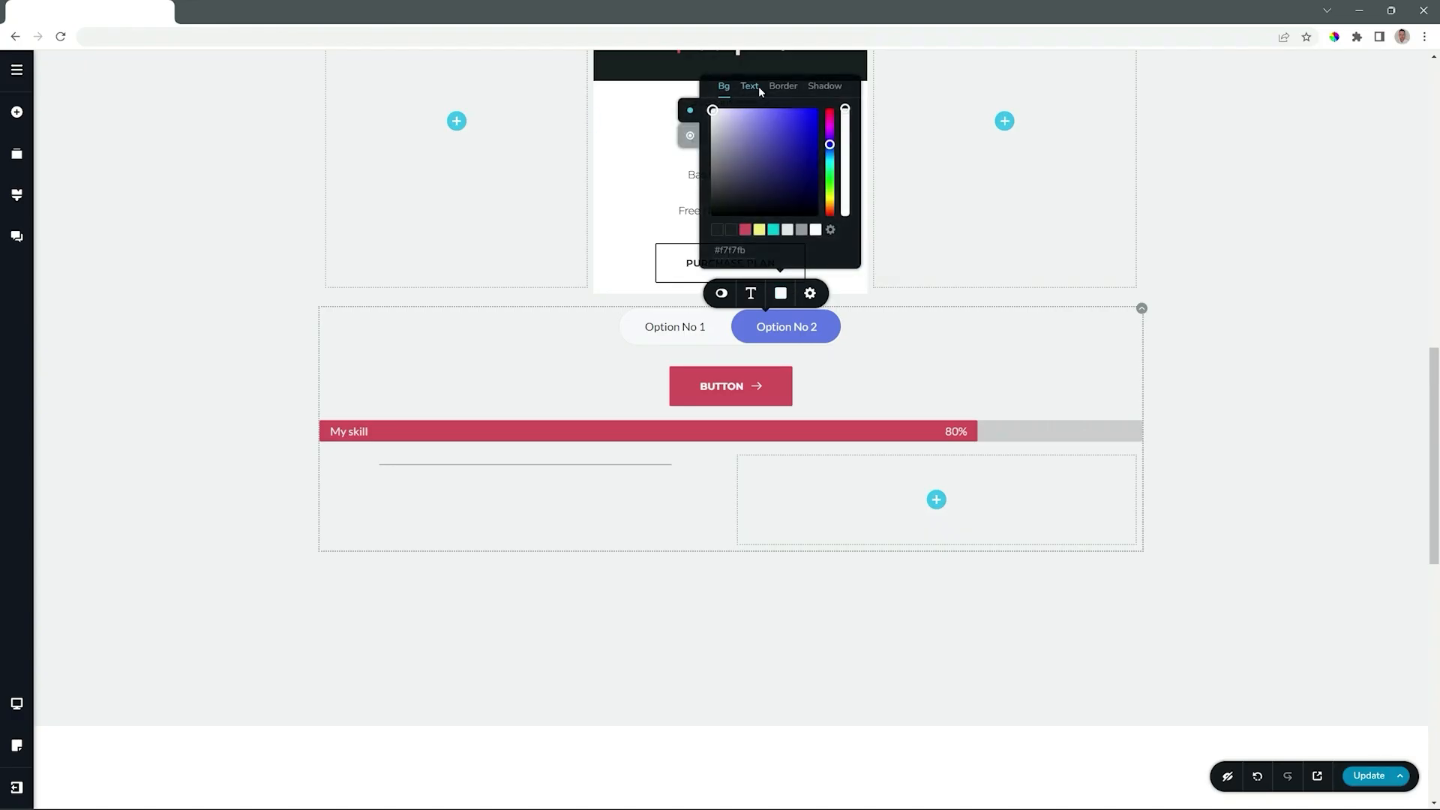
{"action": "left_click", "coordinate": [691, 137]}
{"action": "left_click", "coordinate": [746, 233]}
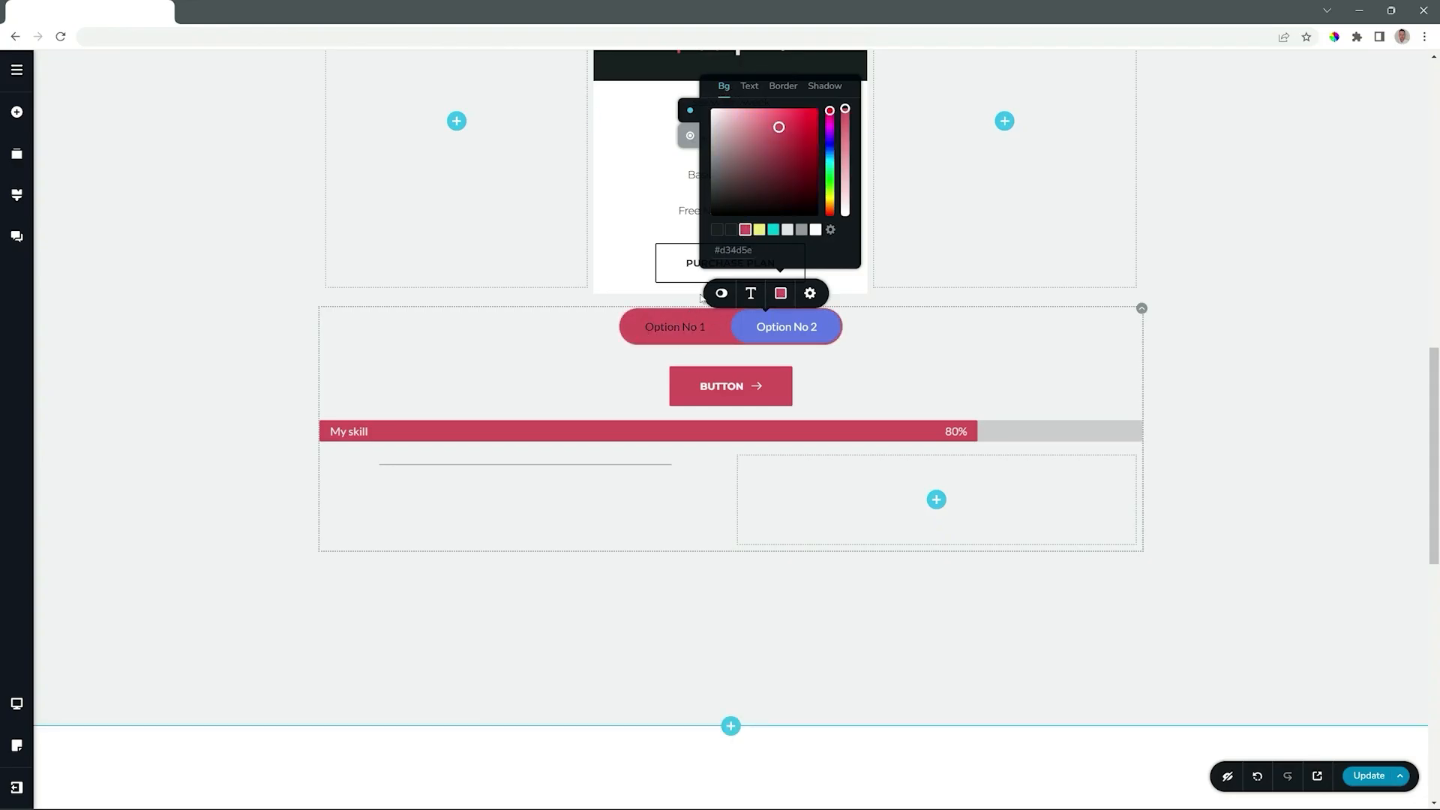
{"action": "left_click", "coordinate": [746, 87]}
{"action": "left_click", "coordinate": [758, 231]}
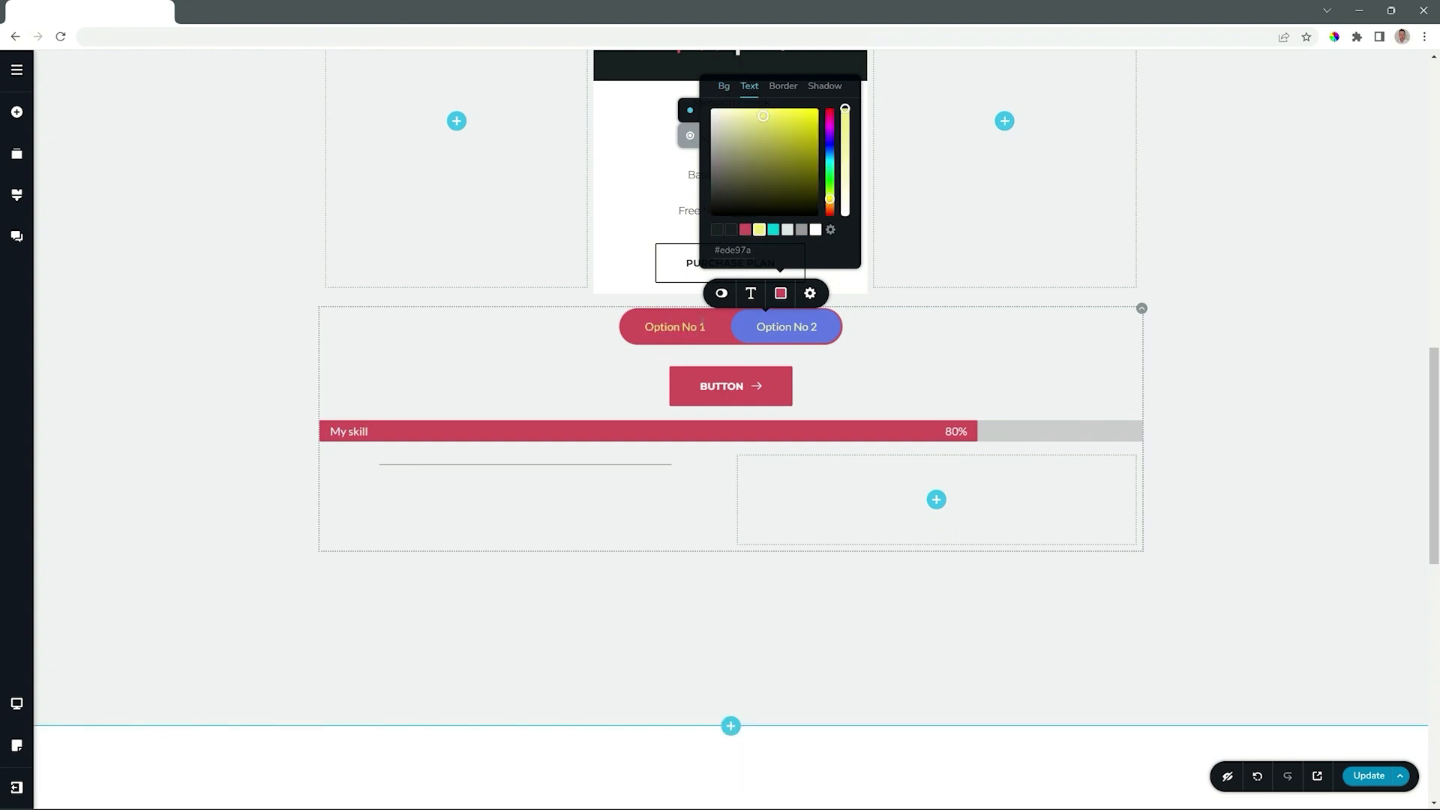
Step: Put a yellow border around the switcher and make it thicker
{"action": "left_click", "coordinate": [783, 86]}
{"action": "left_click", "coordinate": [760, 231]}
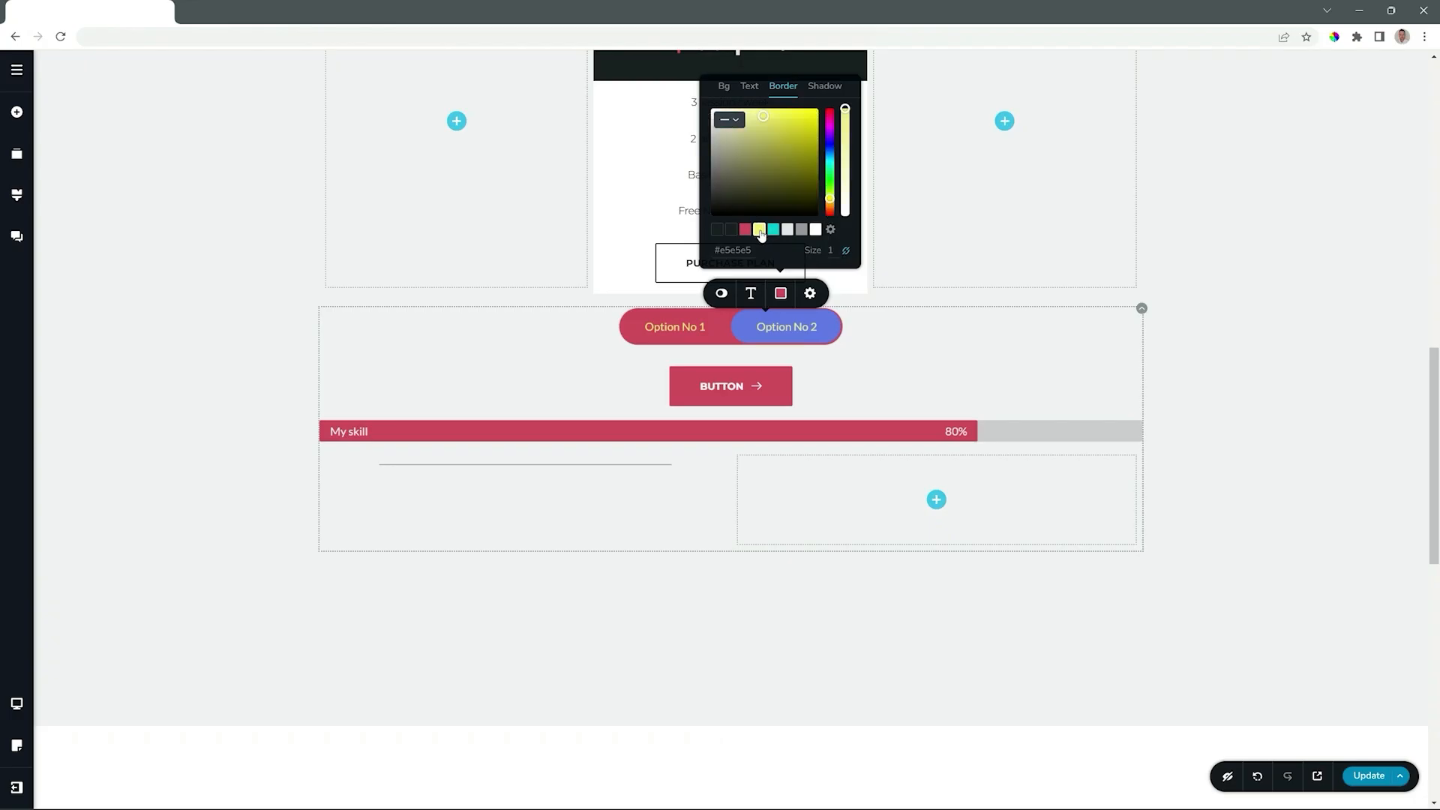
{"action": "double_click", "coordinate": [830, 252]}
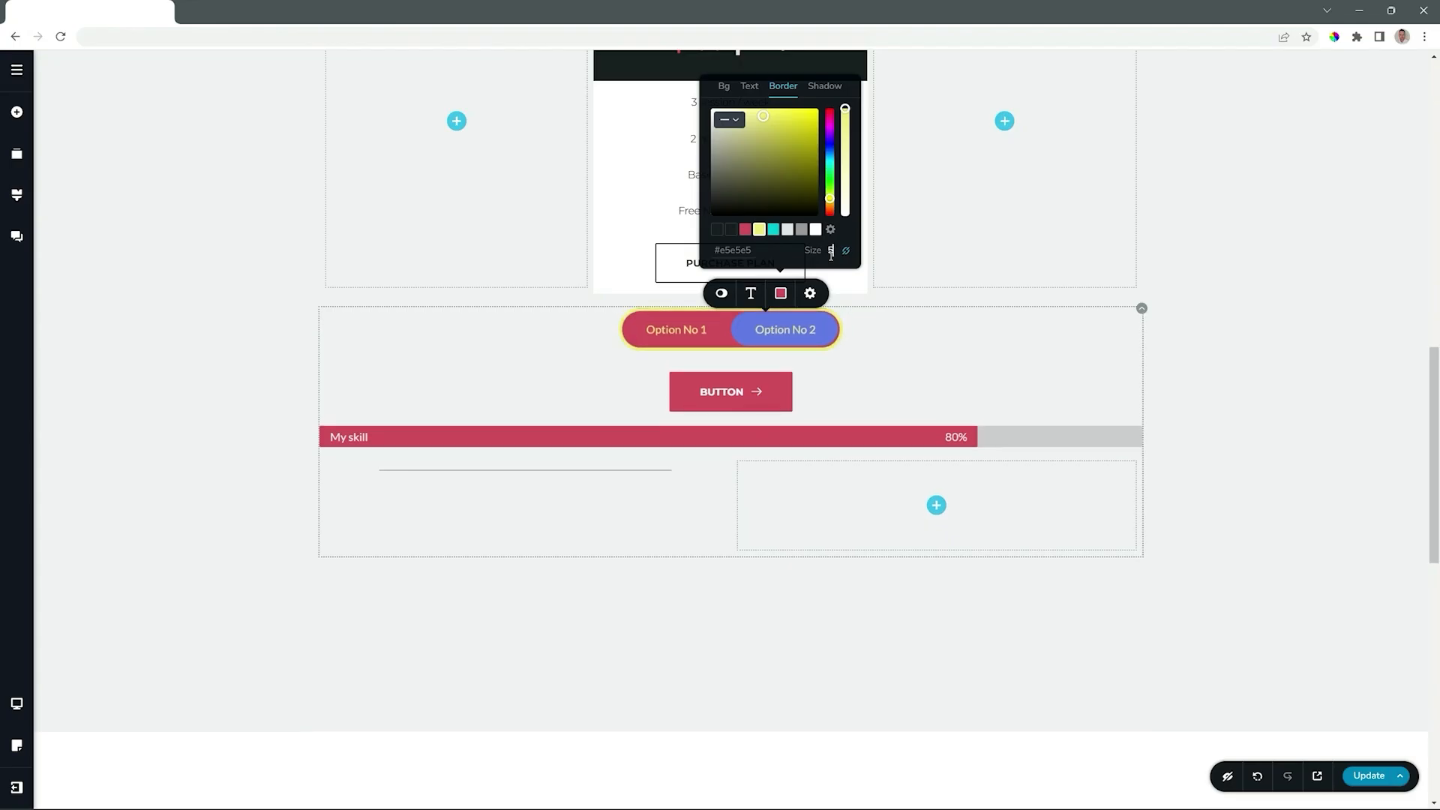
Step: Give the switcher's active state a white background (#ffffff) and turquoise label text
{"action": "left_click", "coordinate": [723, 88]}
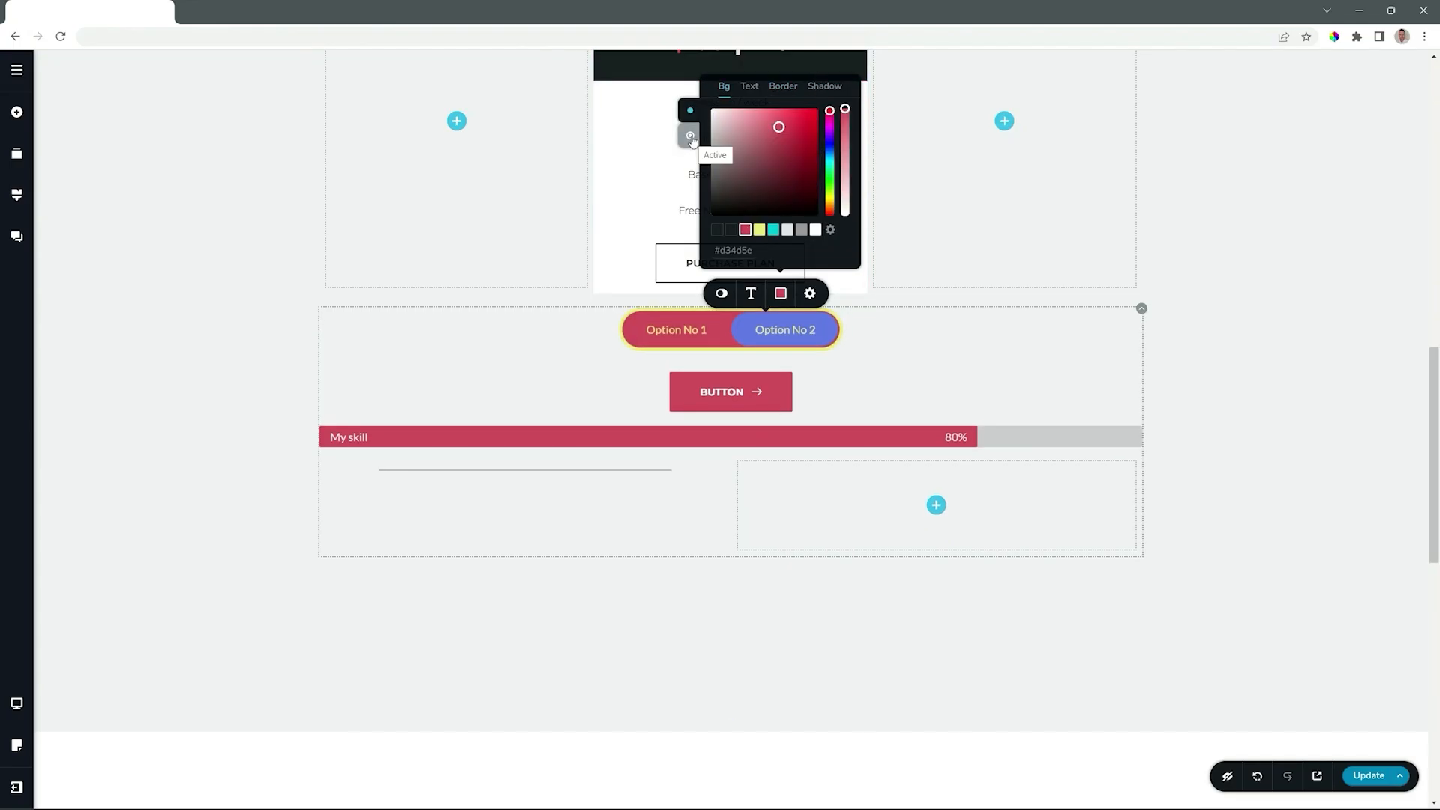
{"action": "left_click", "coordinate": [690, 136]}
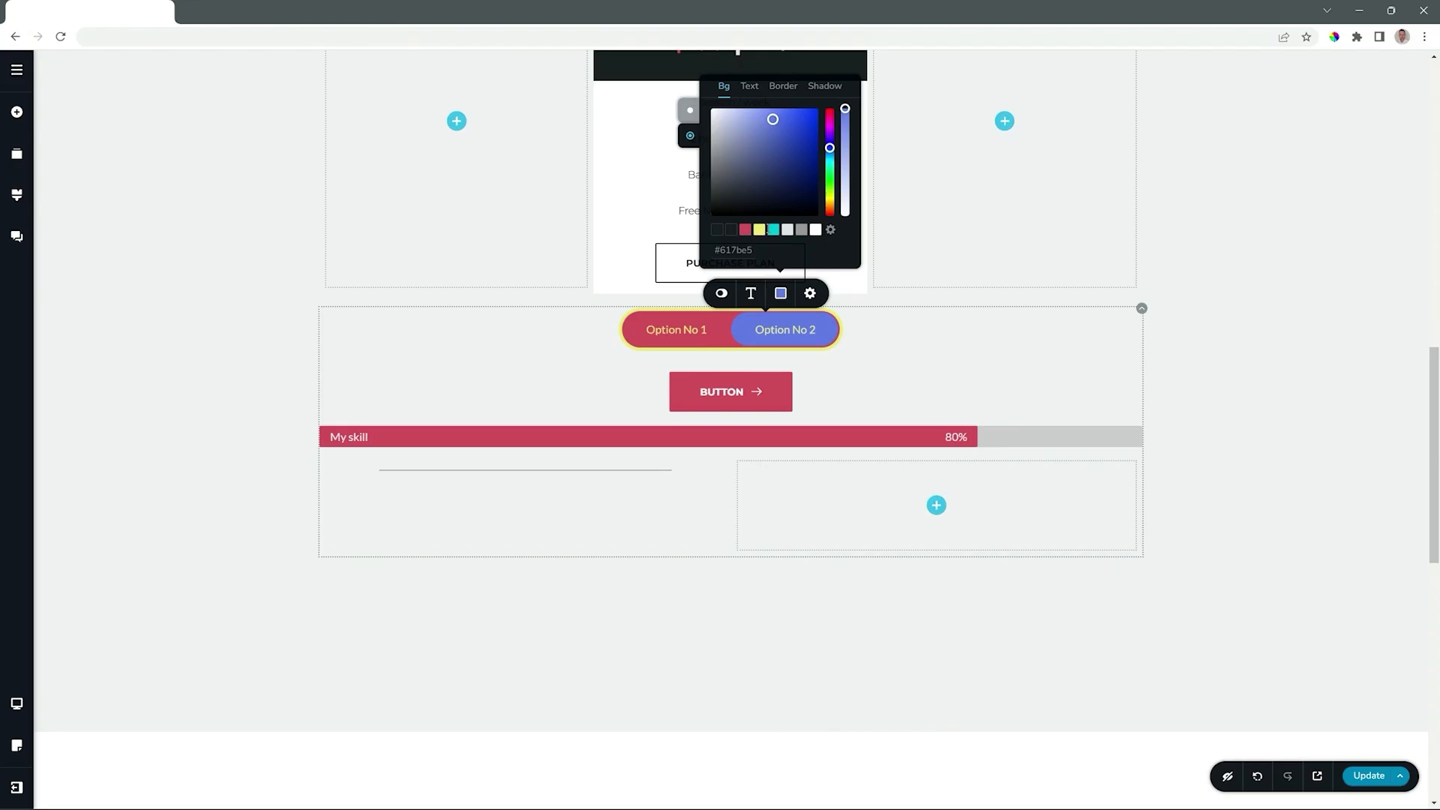
{"action": "left_click", "coordinate": [815, 229]}
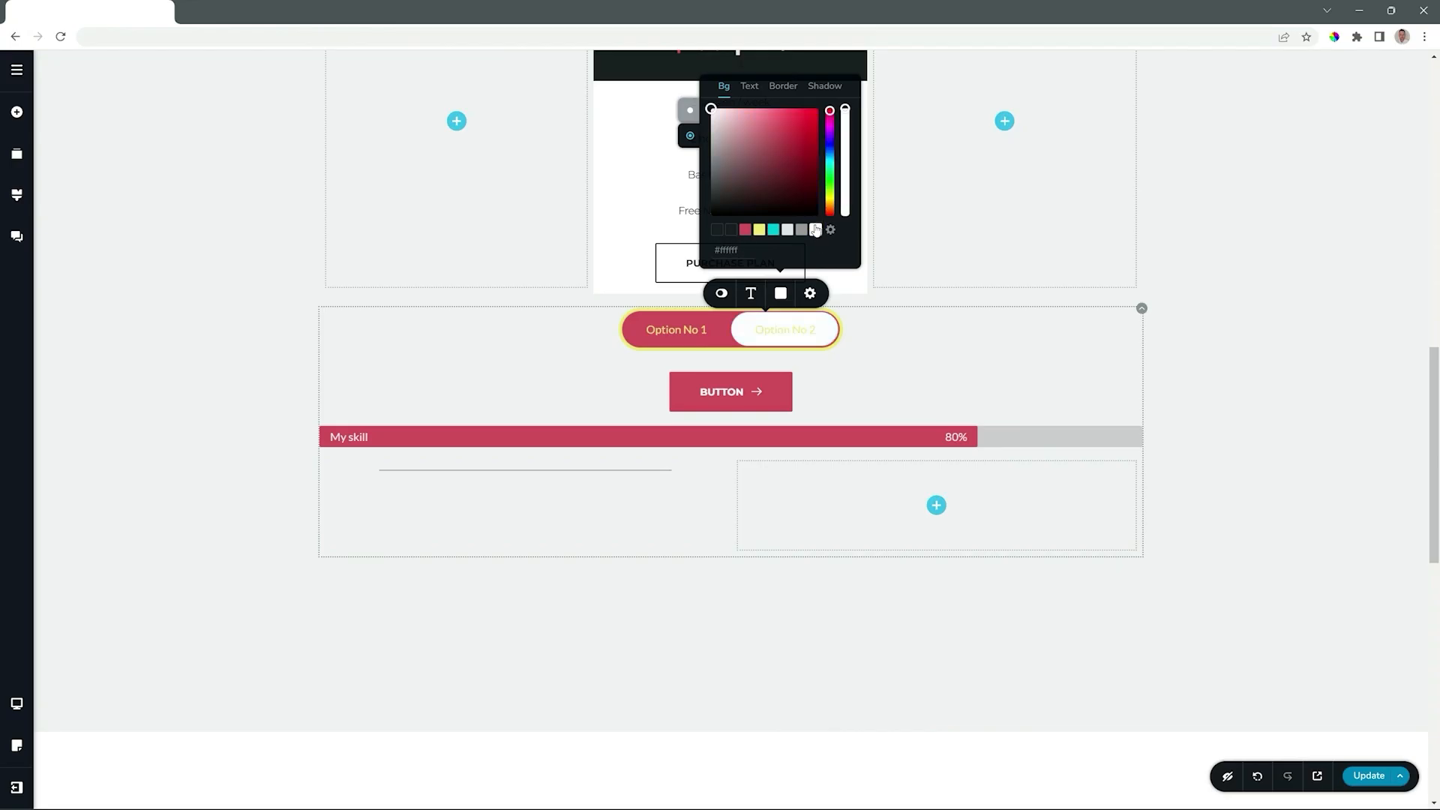
{"action": "left_click", "coordinate": [751, 92]}
{"action": "left_click", "coordinate": [779, 230]}
Step: Set the switcher labels to the Livvic font in bold at 18 px
{"action": "left_click", "coordinate": [751, 293]}
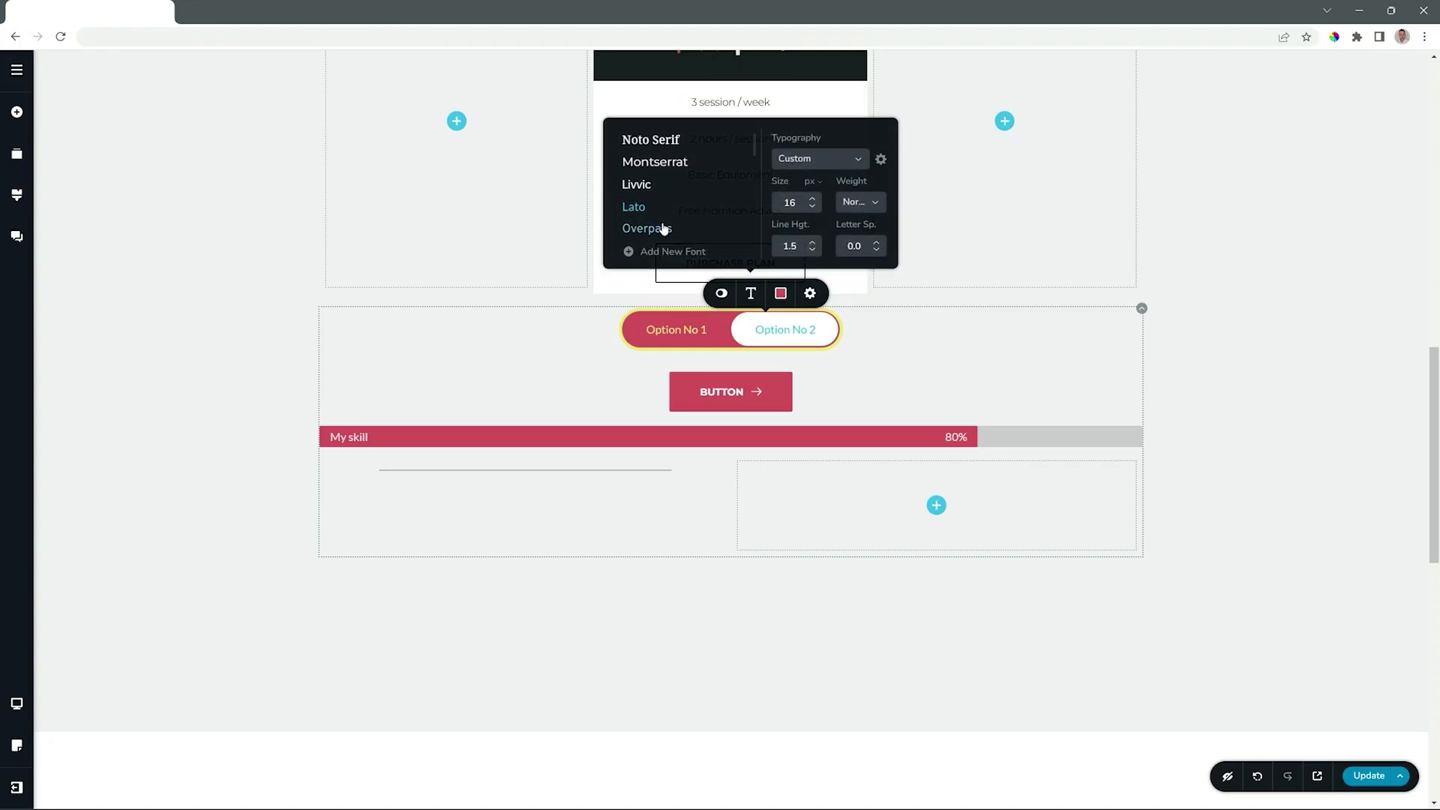
{"action": "left_click", "coordinate": [643, 188]}
{"action": "left_click", "coordinate": [861, 203]}
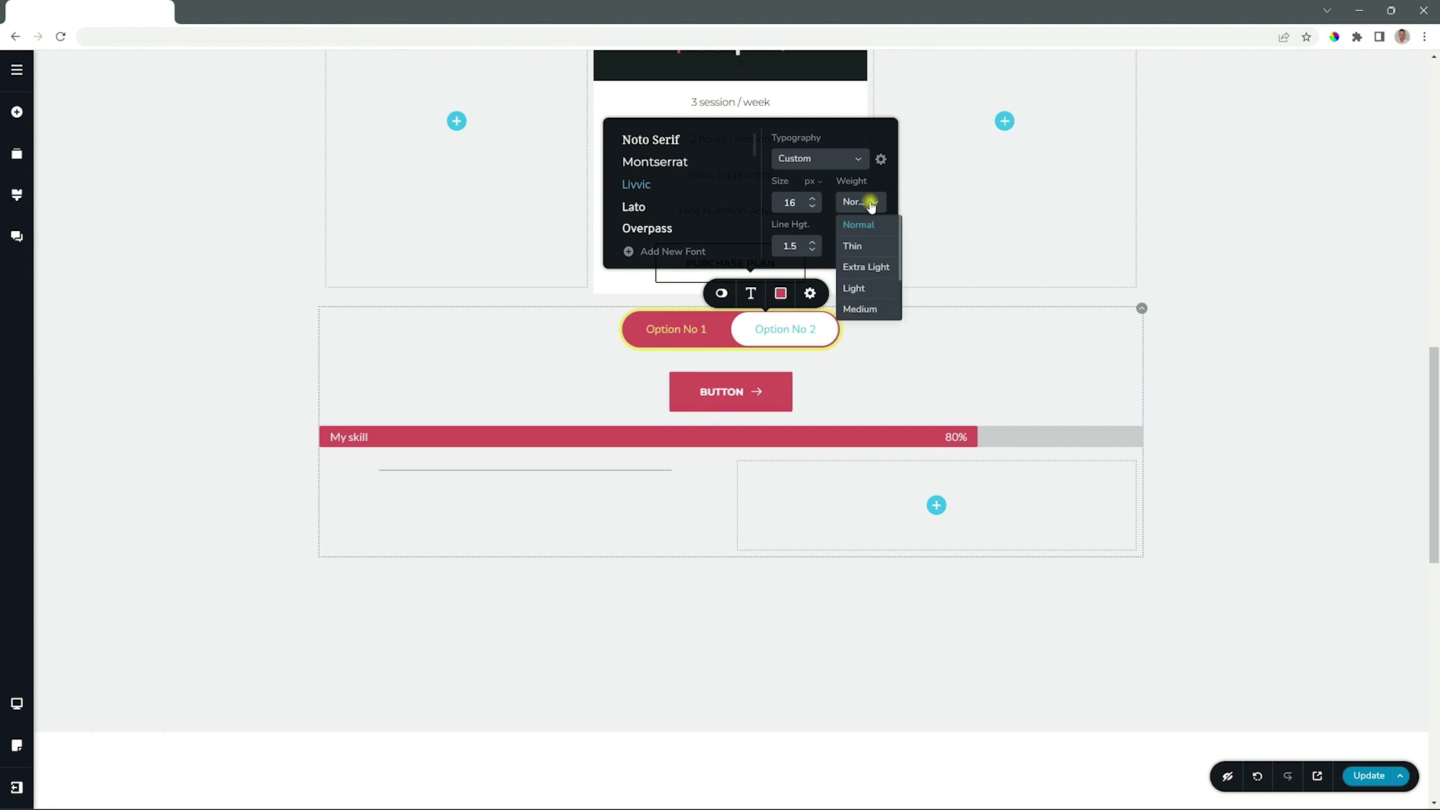
{"action": "left_click", "coordinate": [864, 291]}
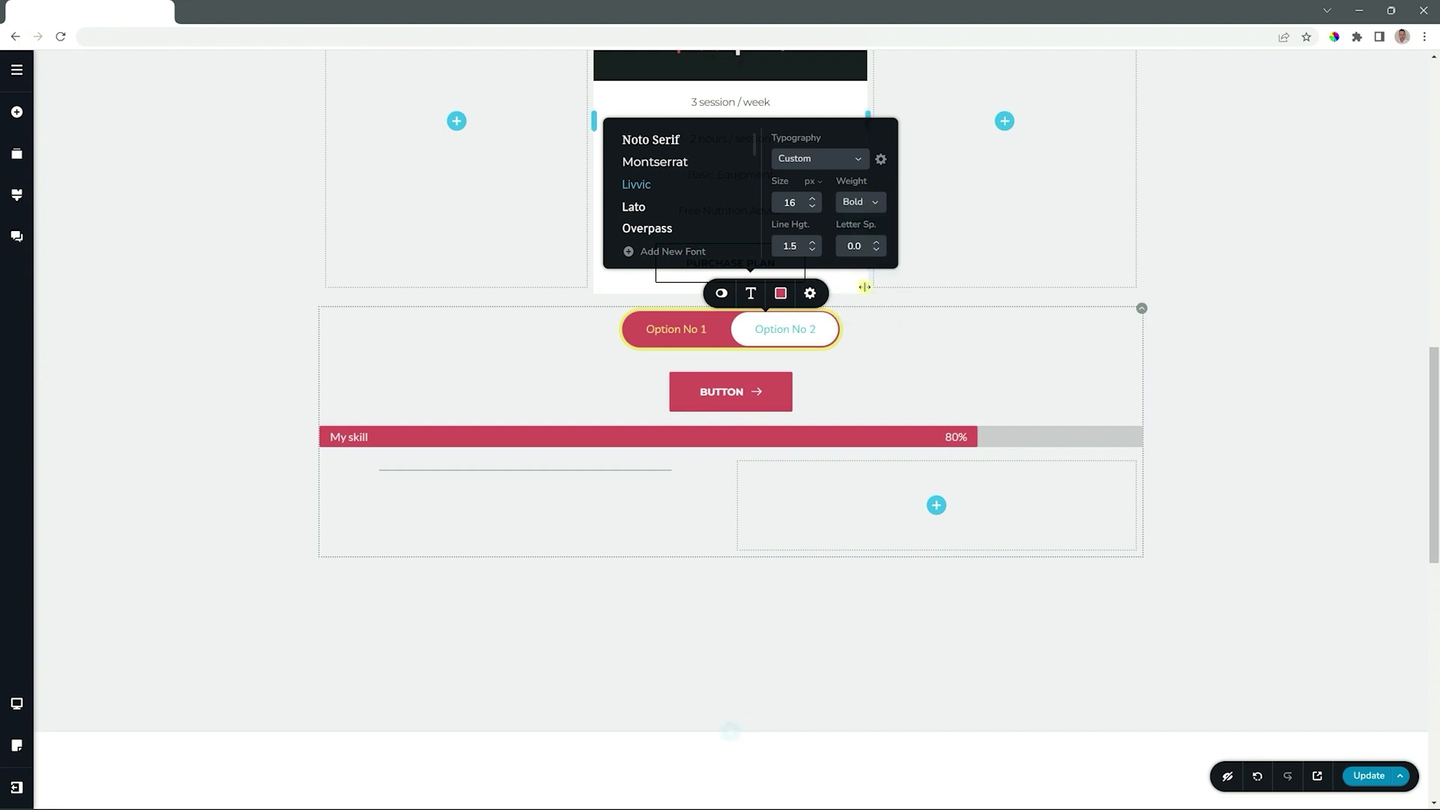
{"action": "left_click", "coordinate": [812, 199]}
{"action": "left_click", "coordinate": [813, 199]}
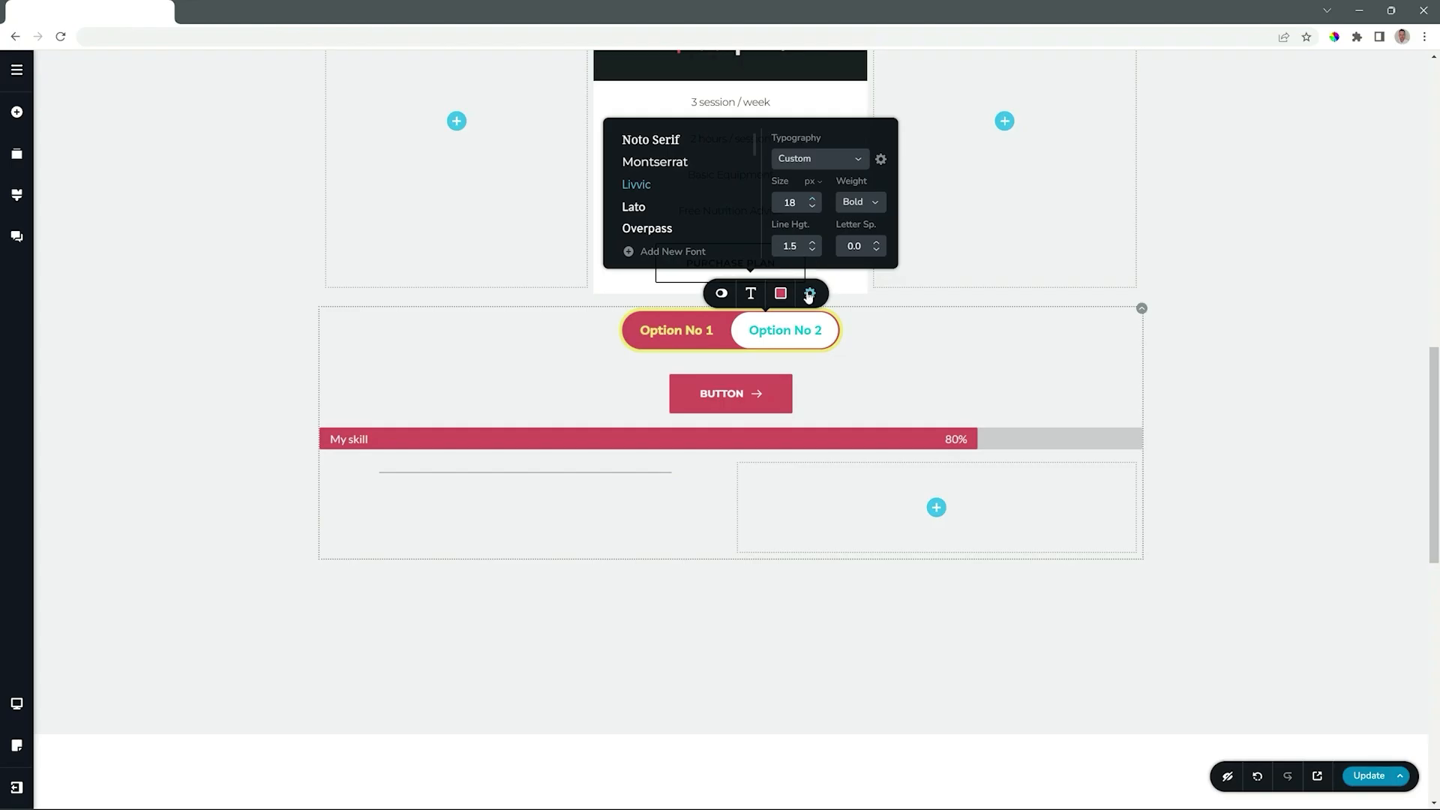
Step: Tighten the labels' letter spacing to -0.2 and set their font weight to Medium
{"action": "left_click", "coordinate": [876, 250]}
{"action": "left_click", "coordinate": [871, 201]}
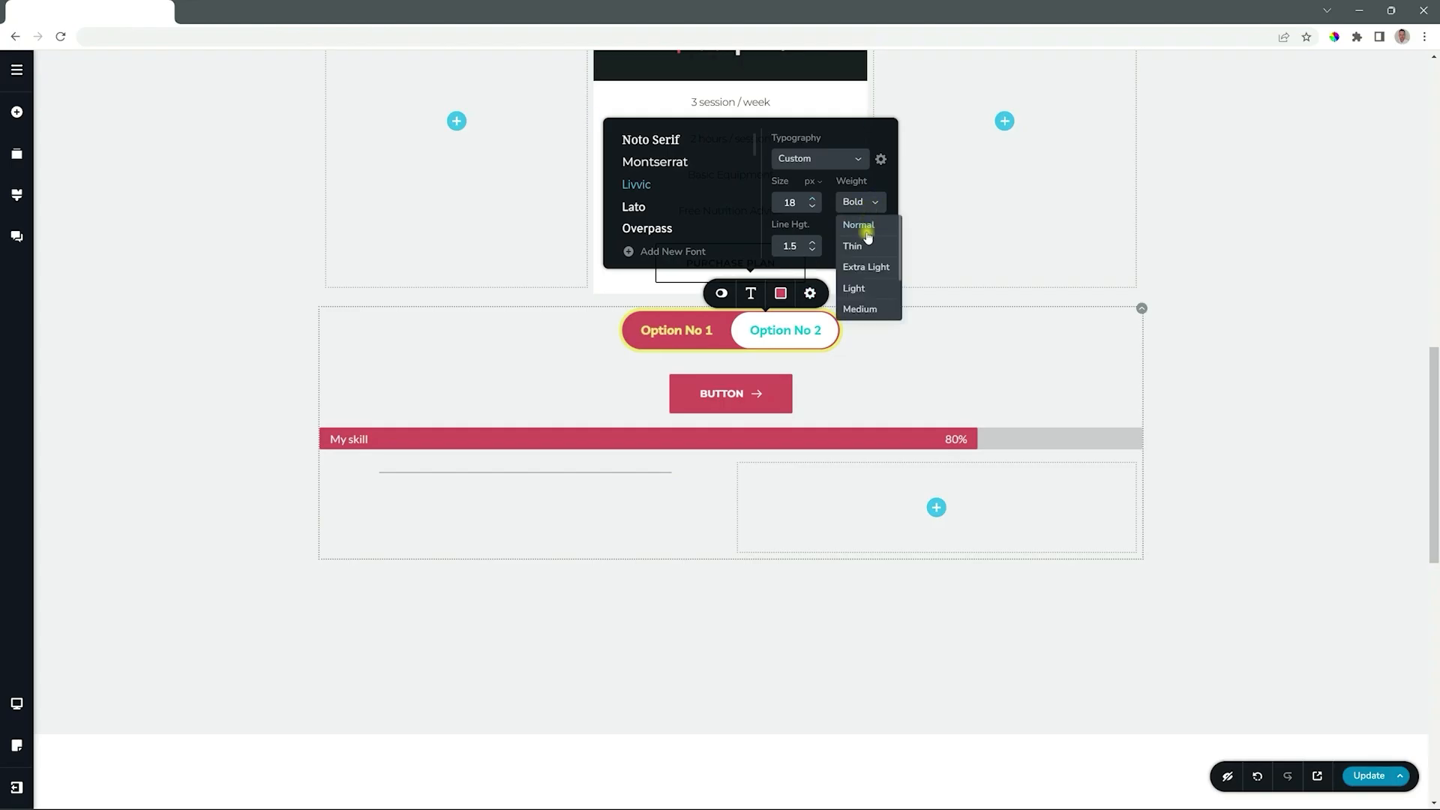
{"action": "left_click", "coordinate": [862, 308]}
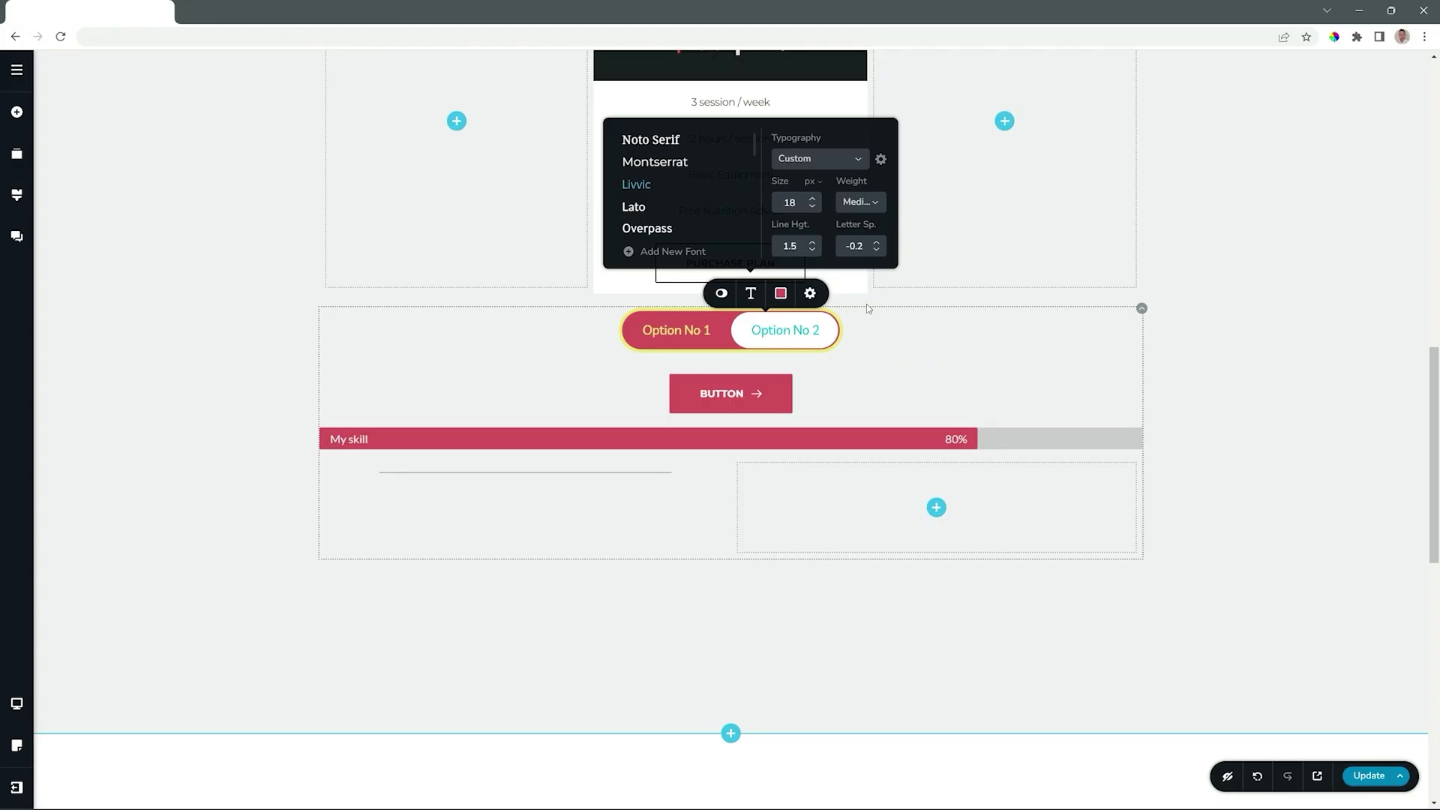
Step: Try a spacing of 60 between the switcher and its content, then reduce it to a small gap
{"action": "left_click", "coordinate": [722, 295]}
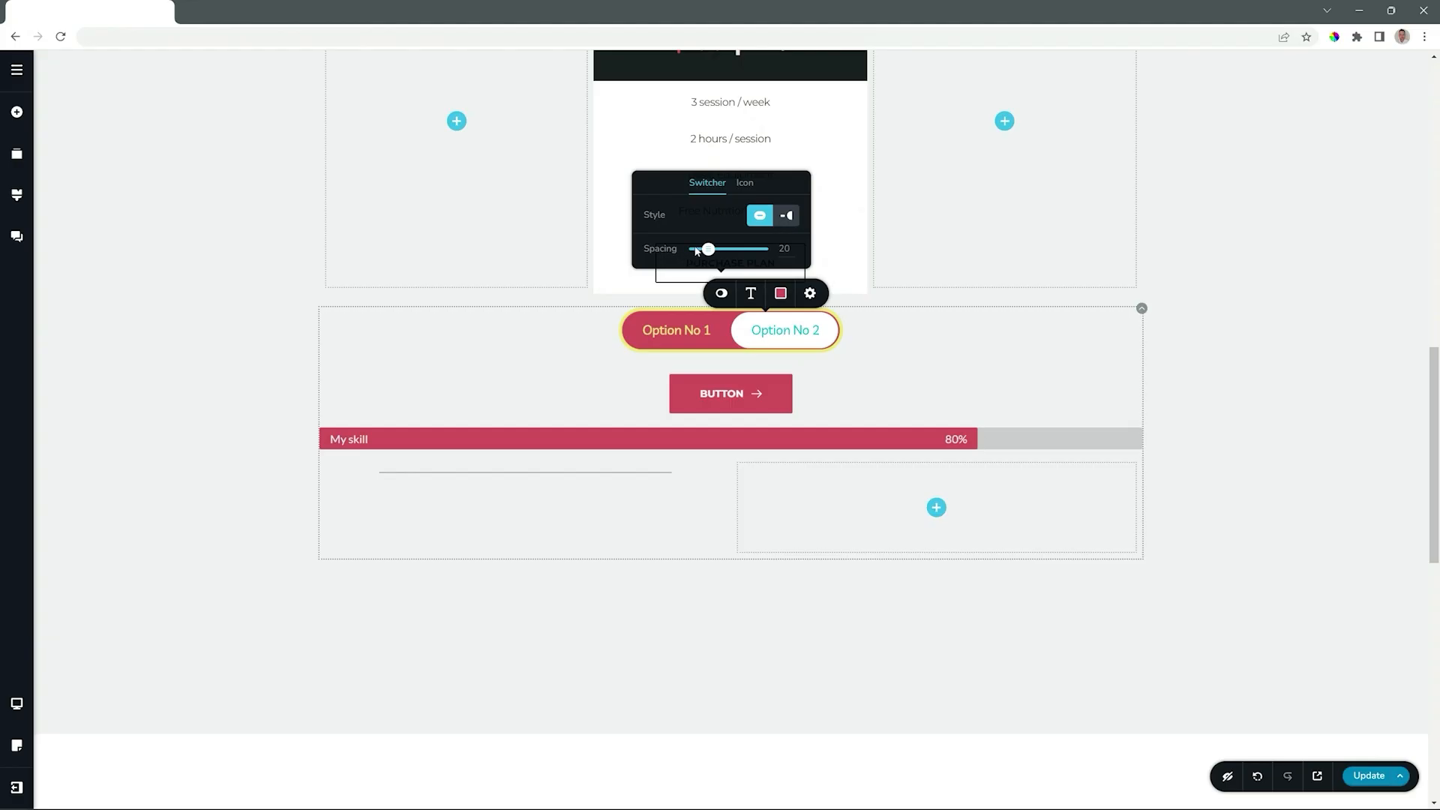
{"action": "left_click_drag", "start_coordinate": [707, 247], "coordinate": [735, 248]}
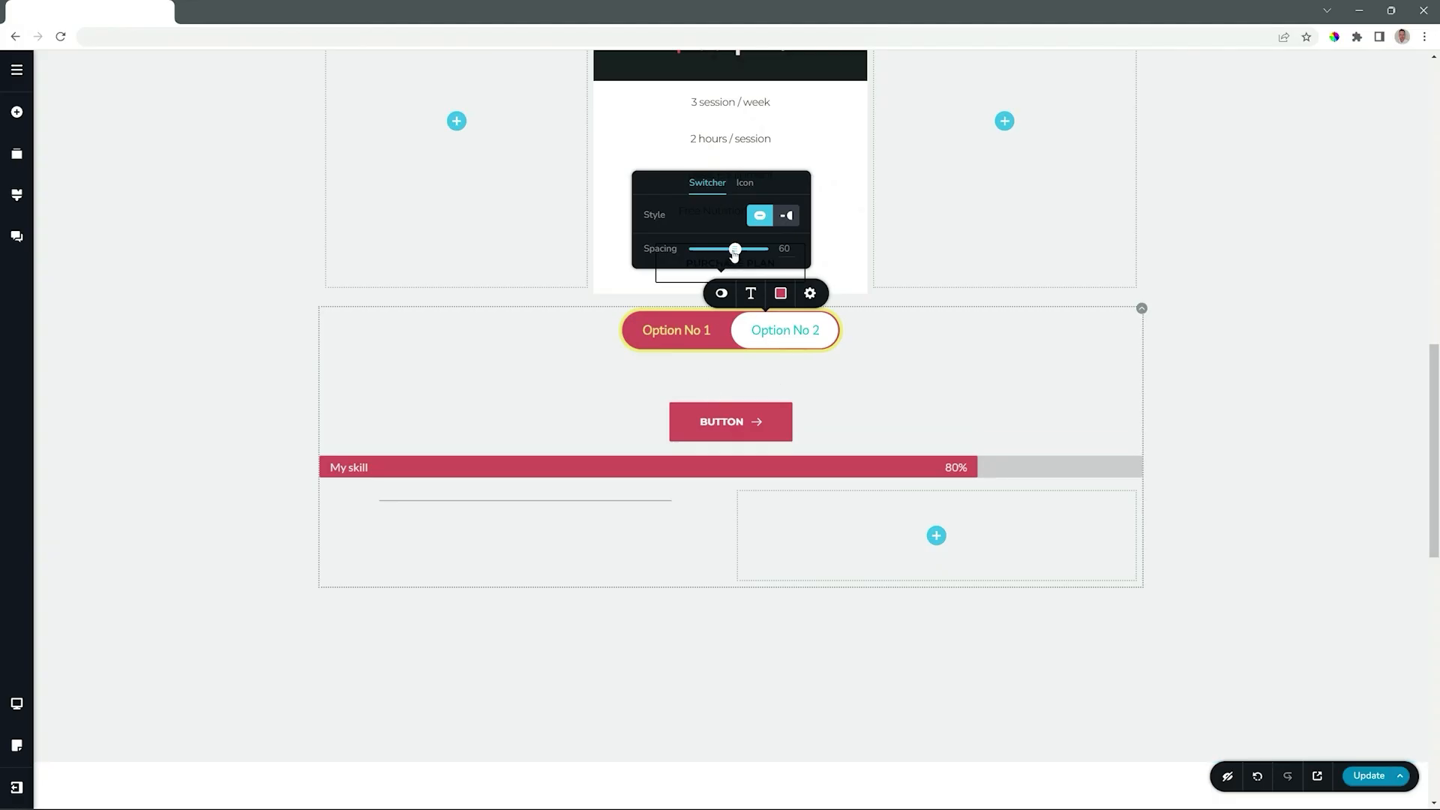
{"action": "left_click_drag", "start_coordinate": [735, 254], "coordinate": [711, 249]}
Step: Add an outline icon from the first row of the icon library to the Option No 2 label
{"action": "left_click", "coordinate": [744, 182]}
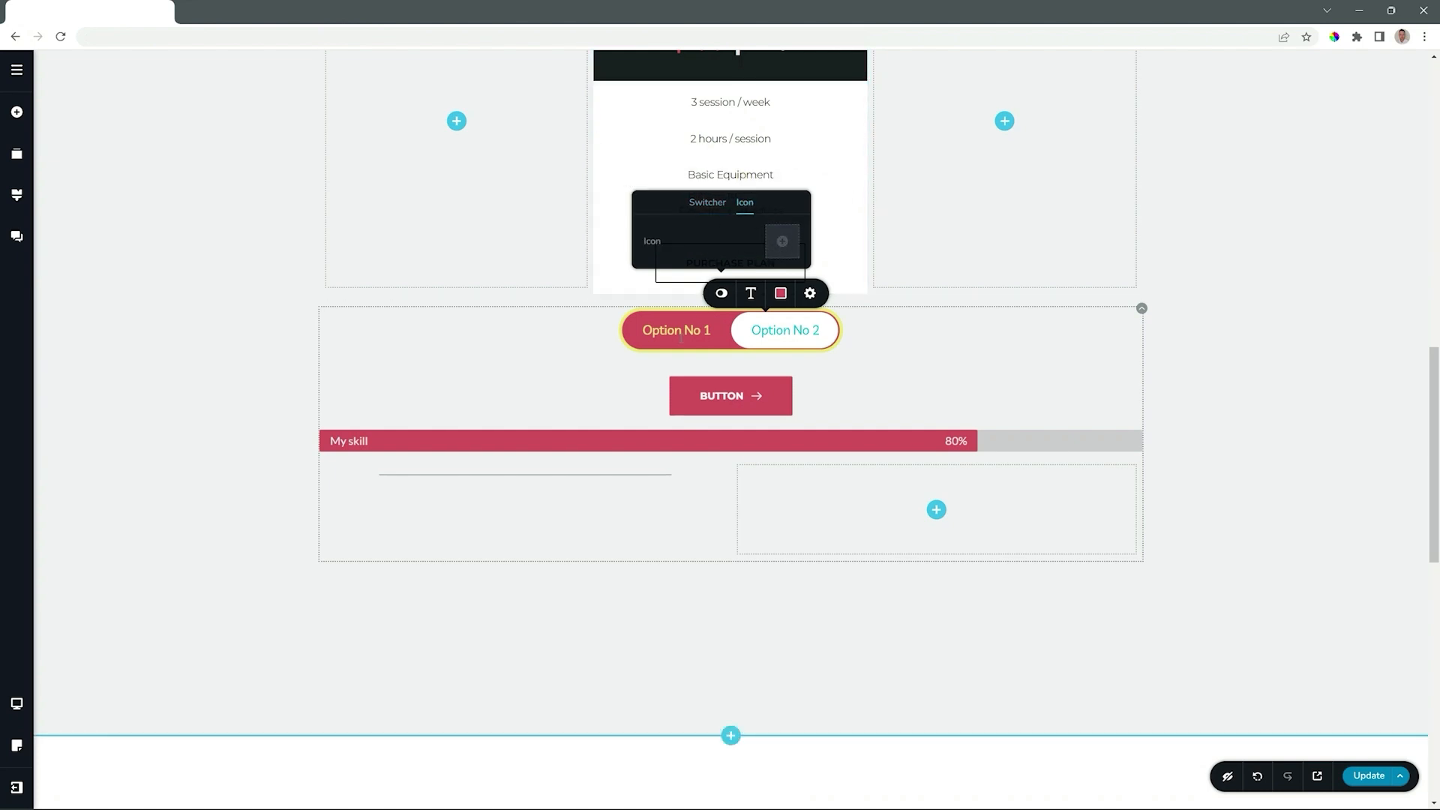
{"action": "left_click", "coordinate": [782, 241]}
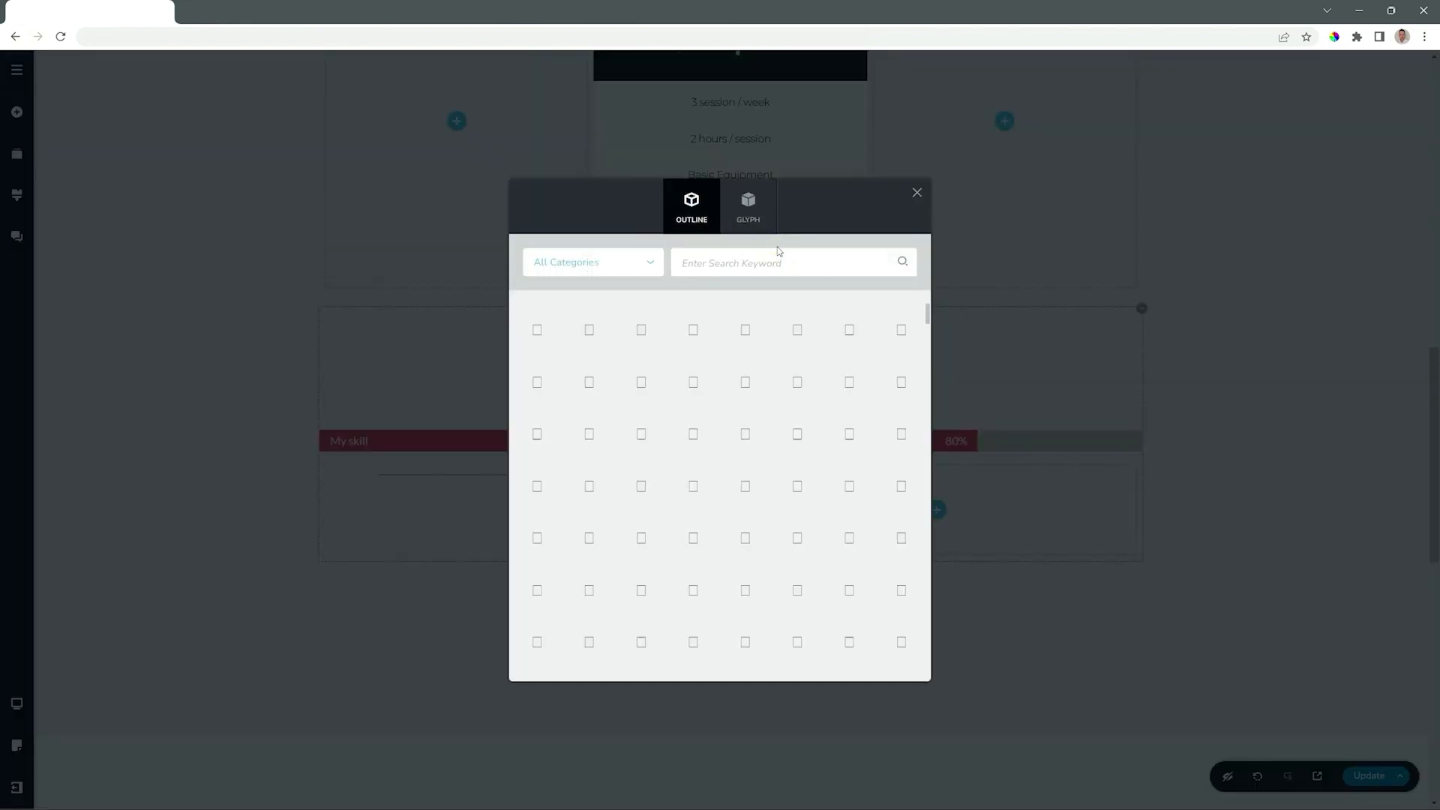
{"action": "left_click", "coordinate": [693, 330]}
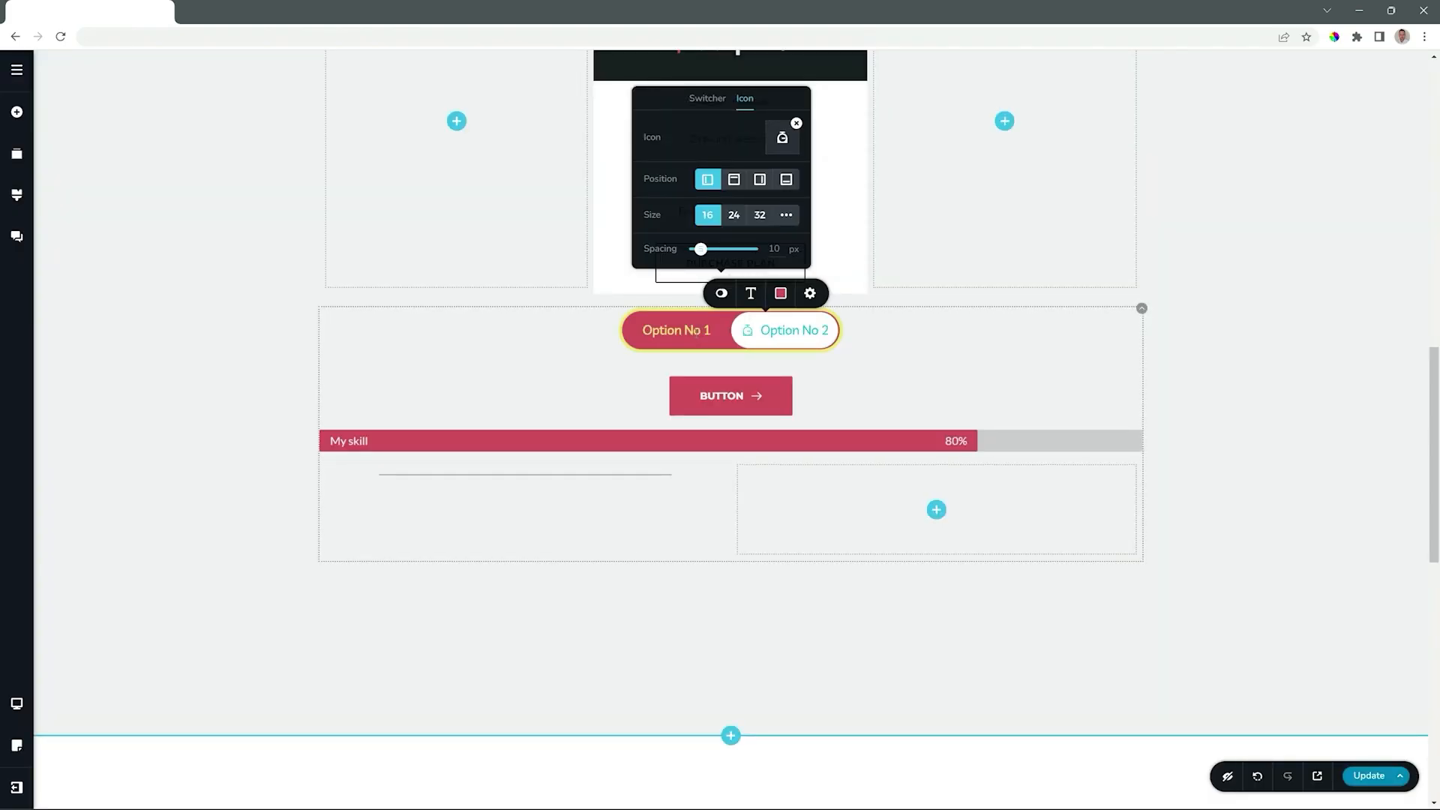
Step: Add the apple outline icon from the second row of the icon library to the Option No 1 label
{"action": "left_click", "coordinate": [685, 332]}
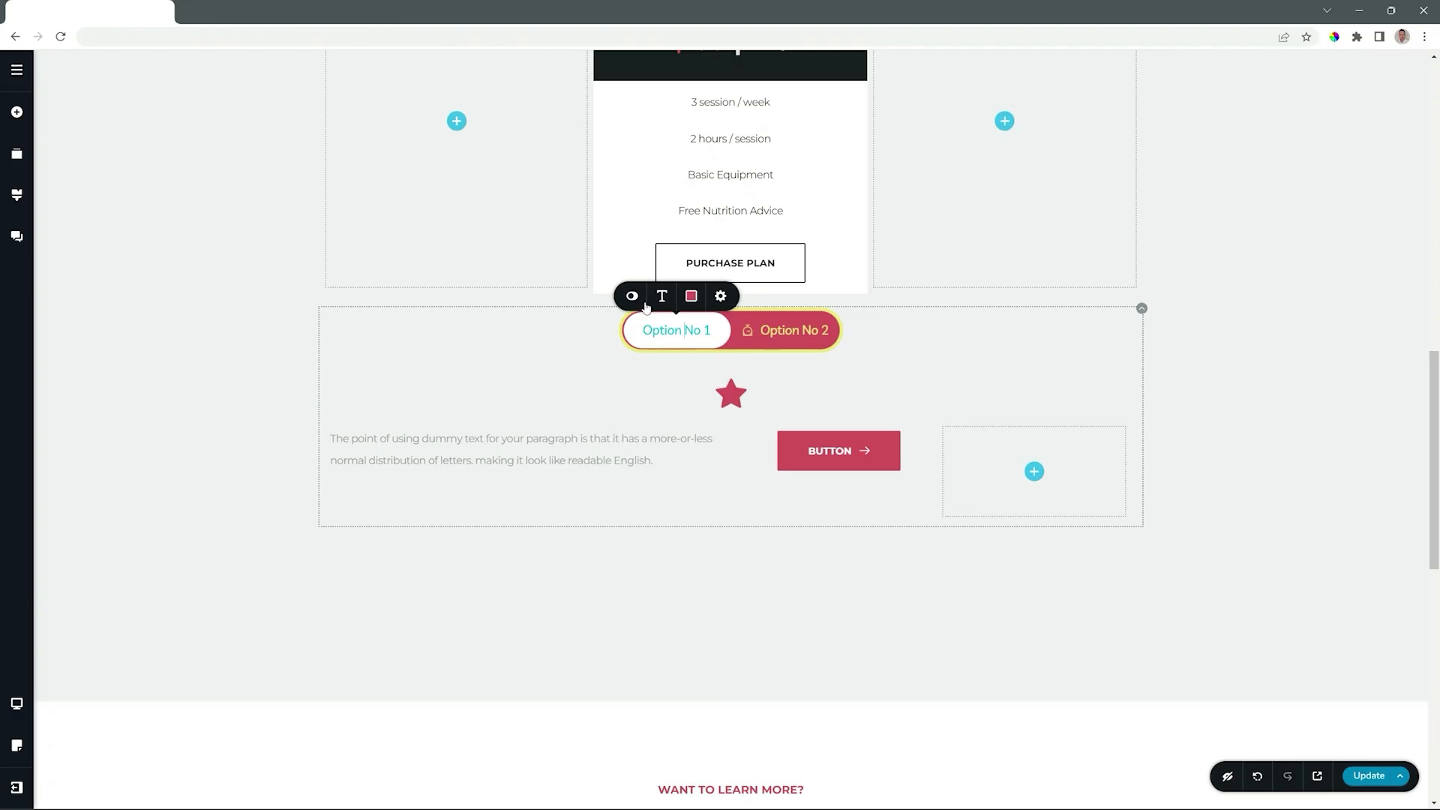
{"action": "left_click", "coordinate": [631, 297]}
{"action": "left_click", "coordinate": [656, 187]}
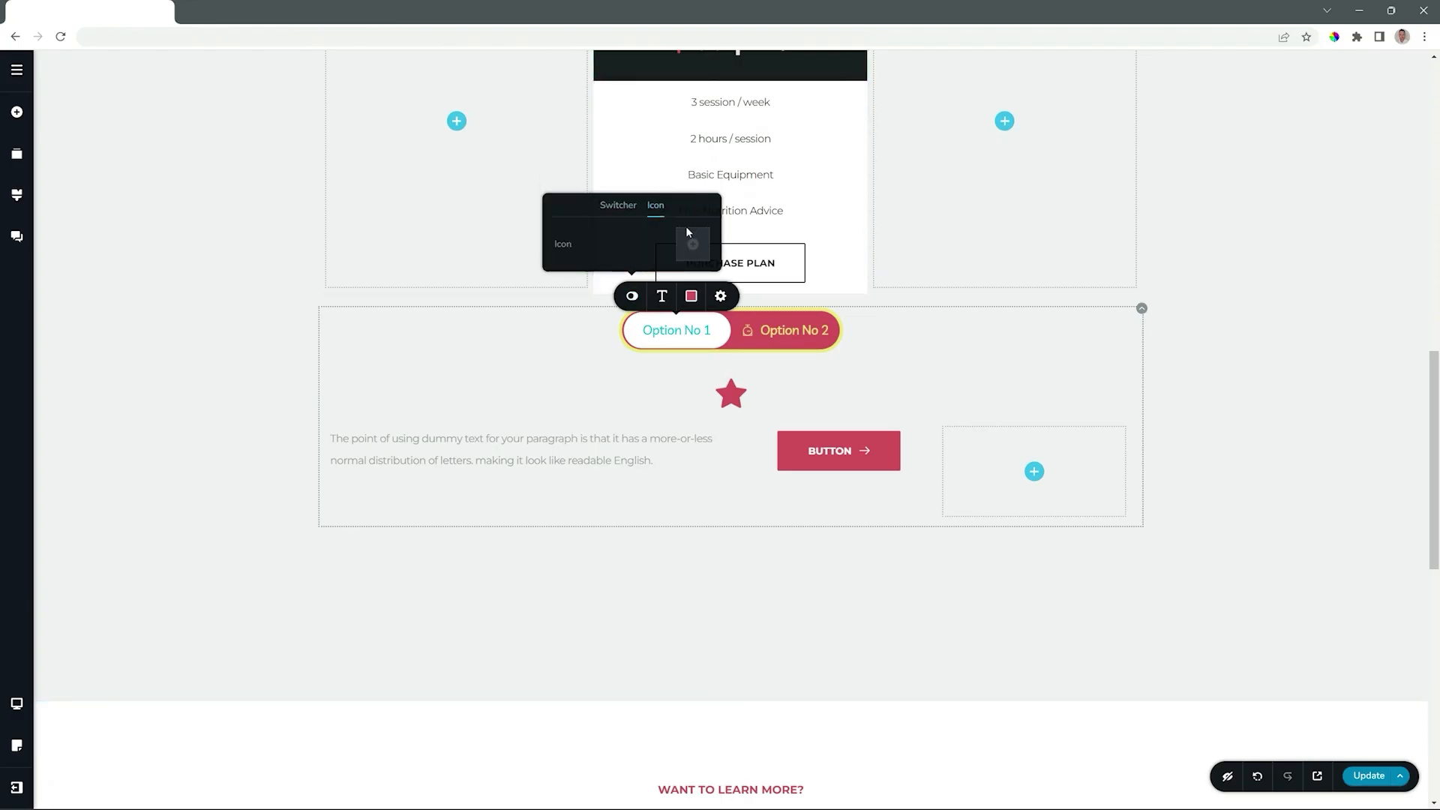
{"action": "left_click", "coordinate": [687, 242]}
{"action": "left_click", "coordinate": [794, 381]}
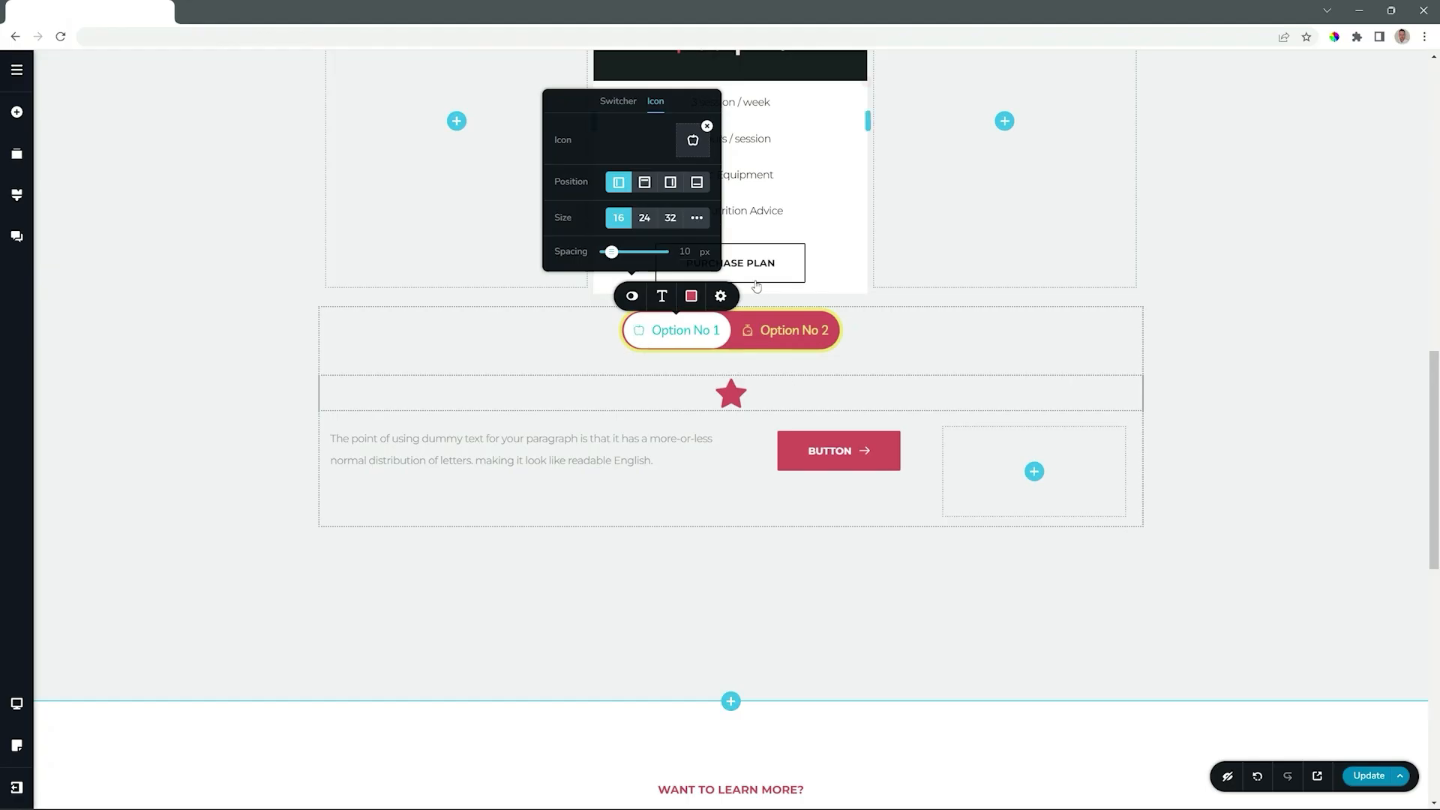
Step: Set the switcher's width to 397 px and view both of its options
{"action": "left_click", "coordinate": [720, 296]}
{"action": "left_click_drag", "start_coordinate": [708, 225], "coordinate": [712, 220]}
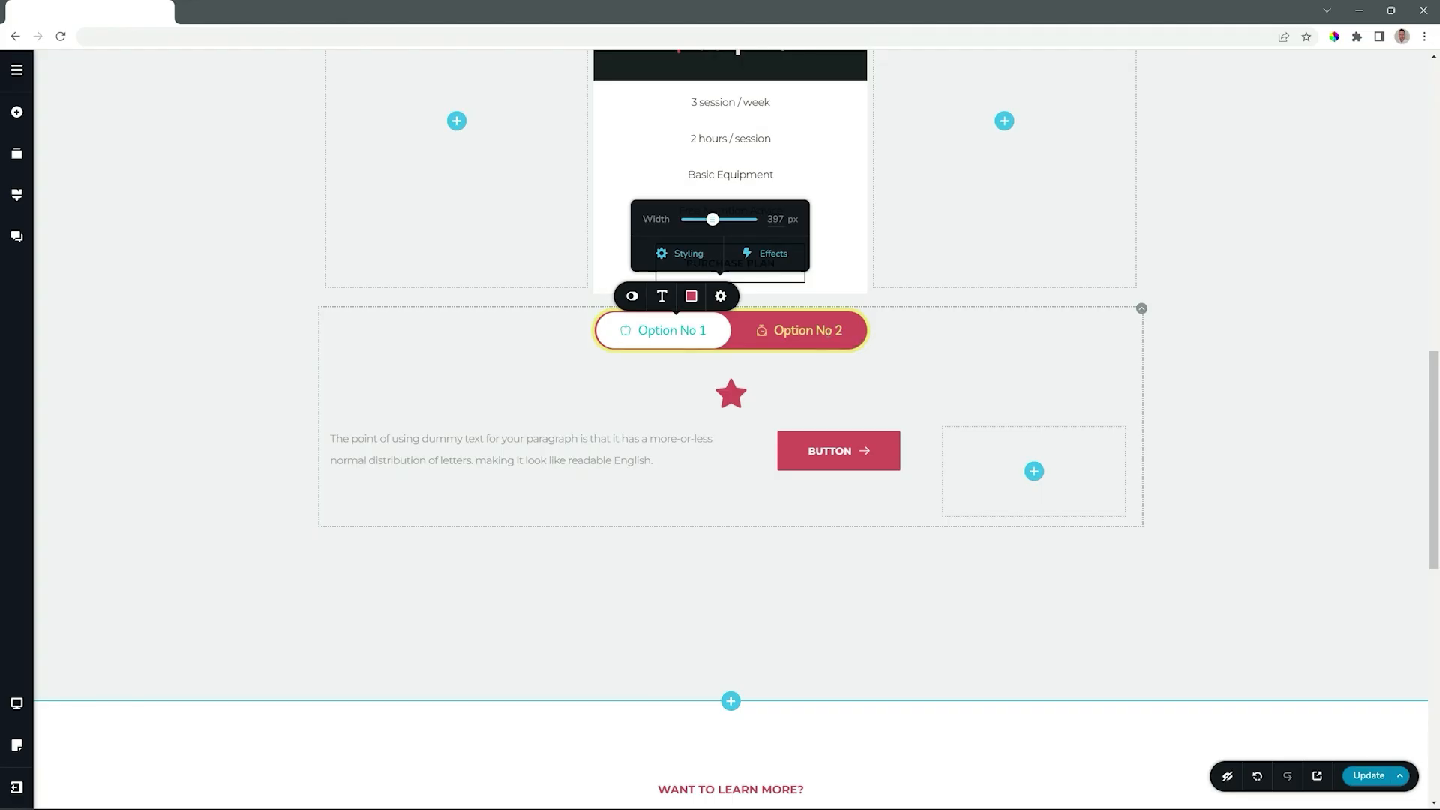
{"action": "left_click", "coordinate": [803, 330]}
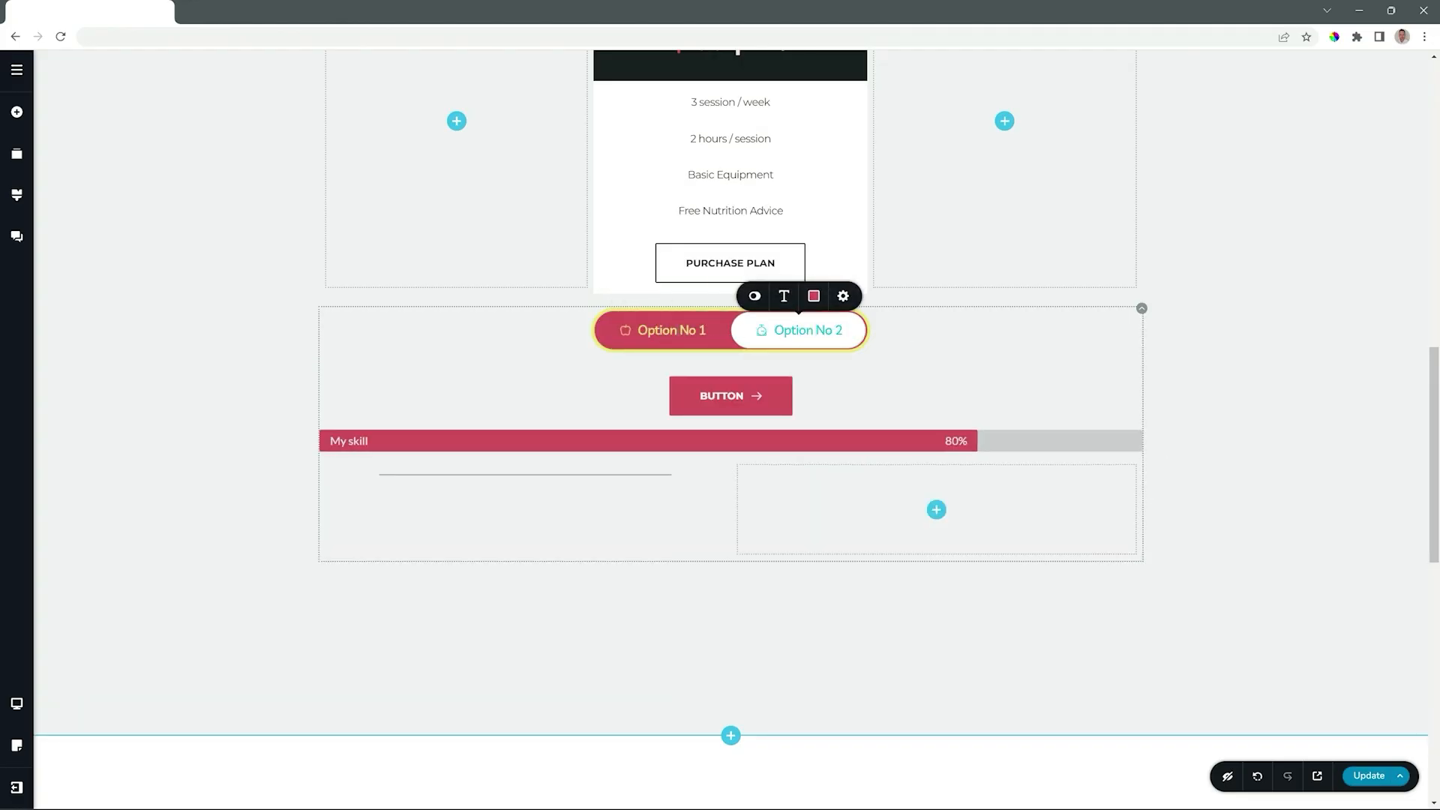
{"action": "left_click", "coordinate": [667, 330]}
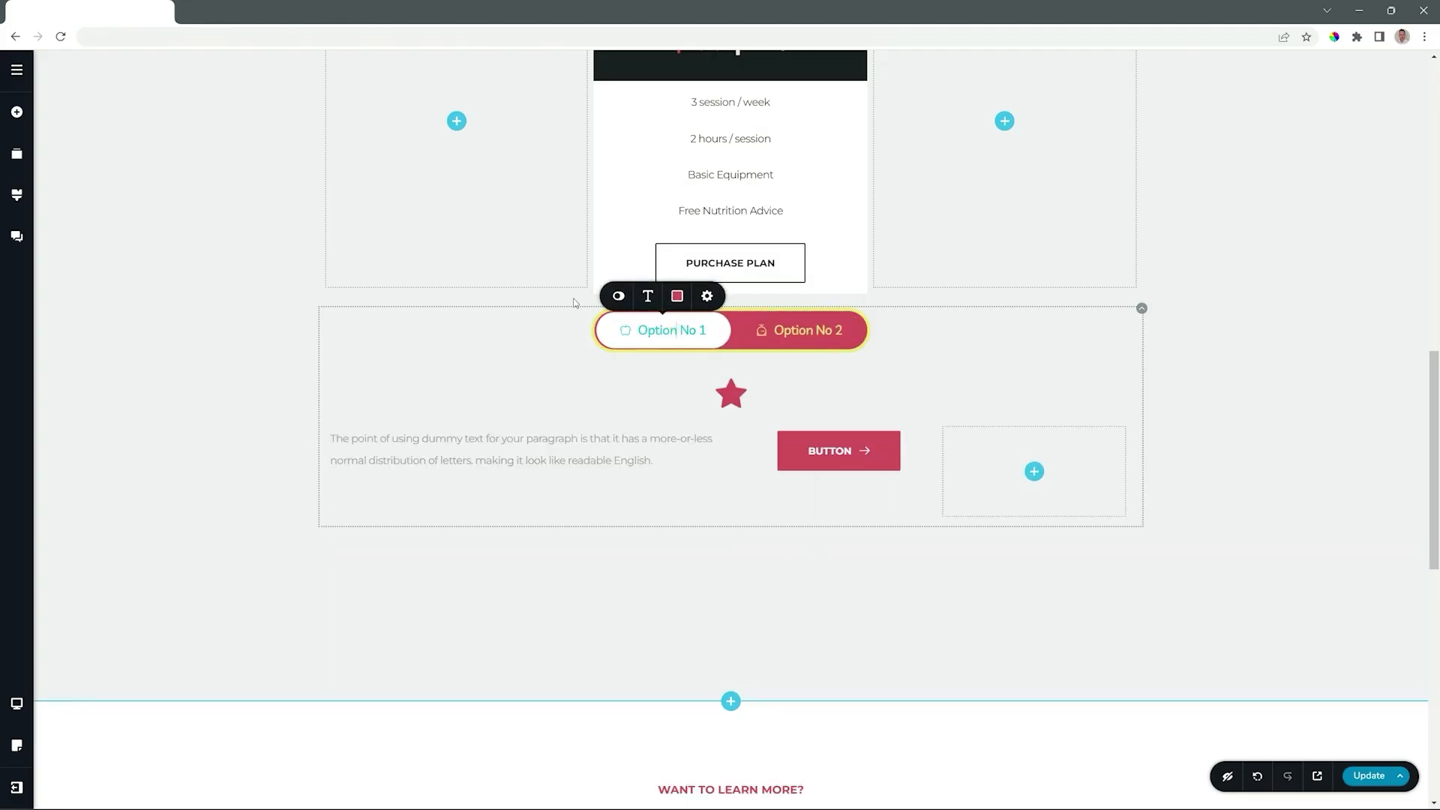
Step: Change the switcher to the toggle style and flip it between its two tabs
{"action": "left_click", "coordinate": [617, 295]}
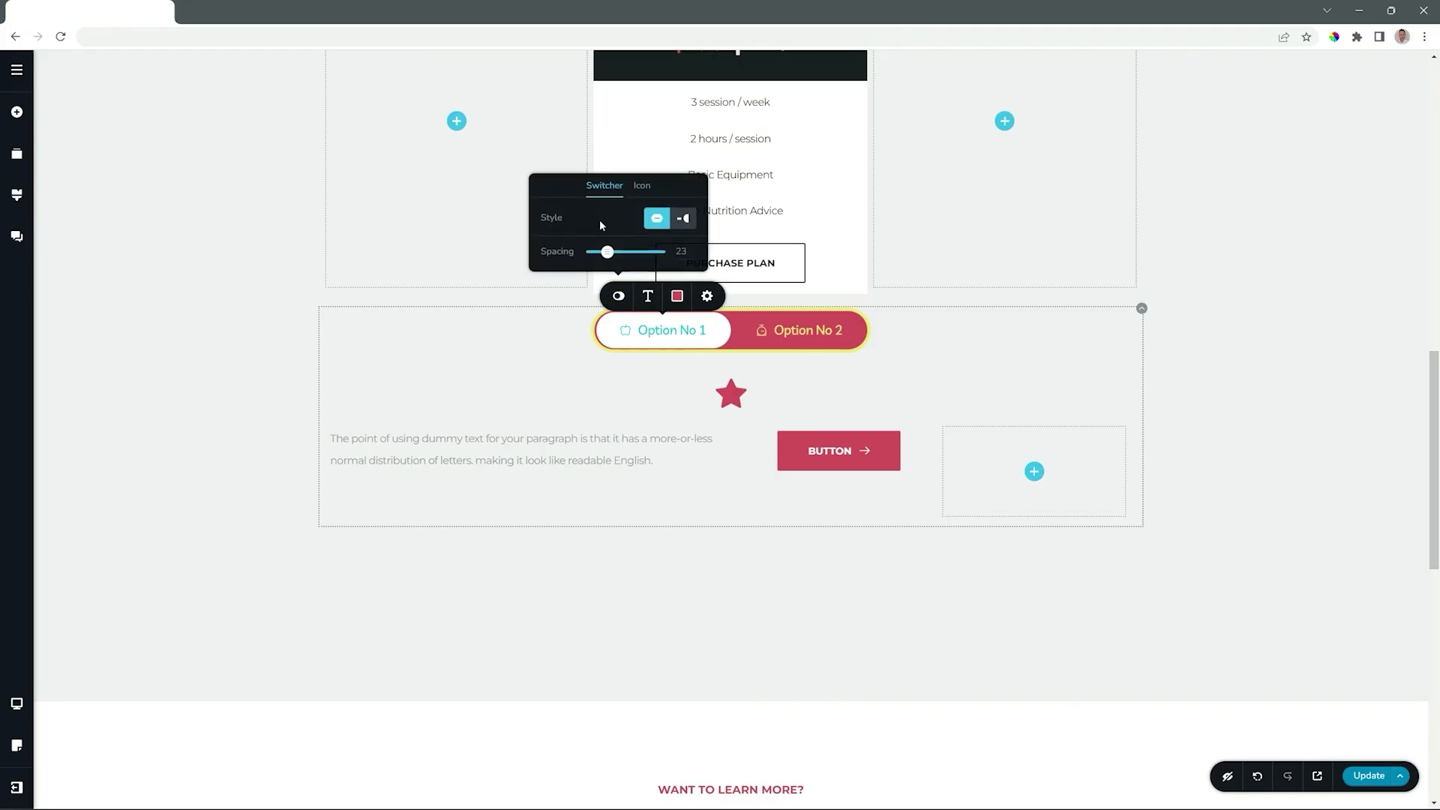
{"action": "left_click", "coordinate": [684, 219]}
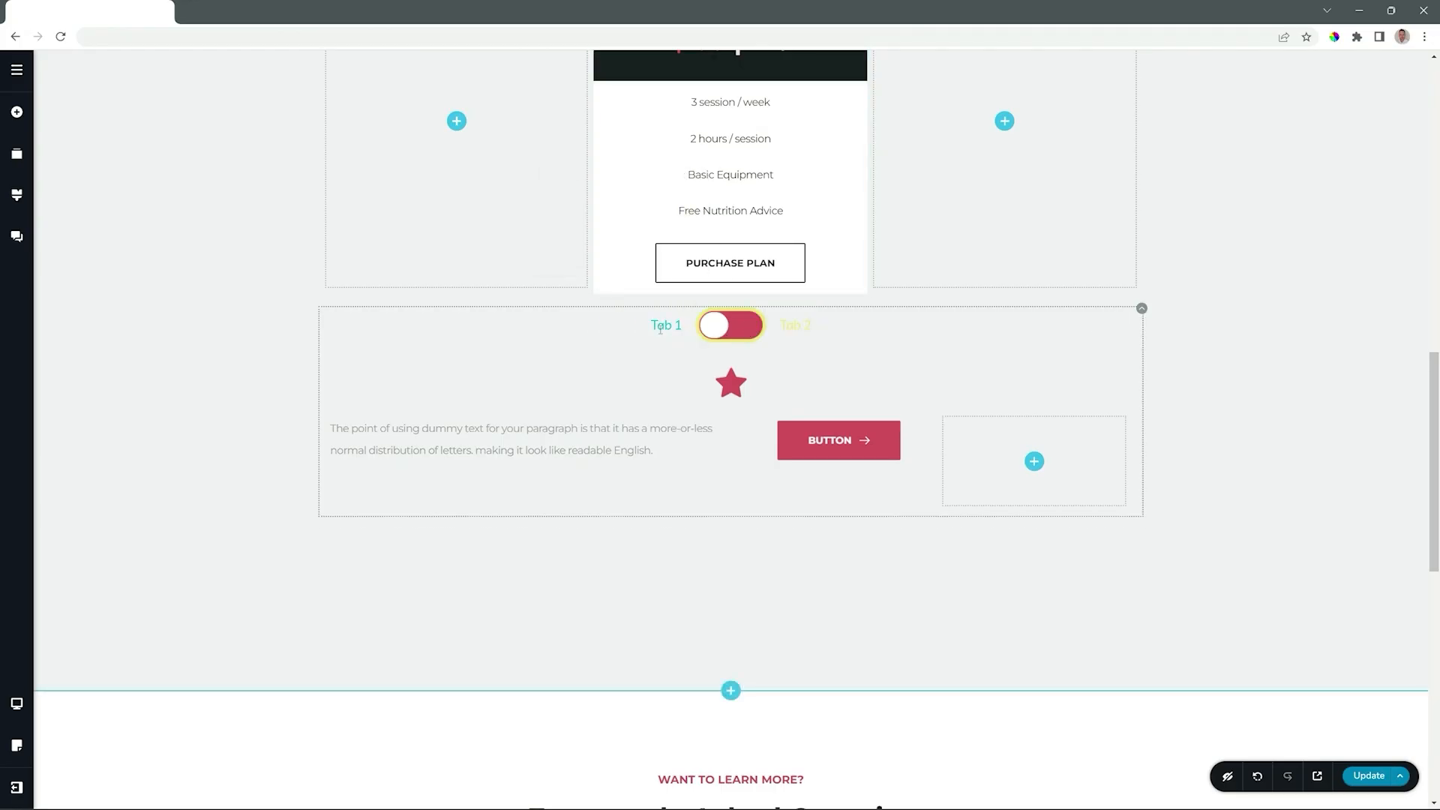
{"action": "left_click", "coordinate": [739, 326]}
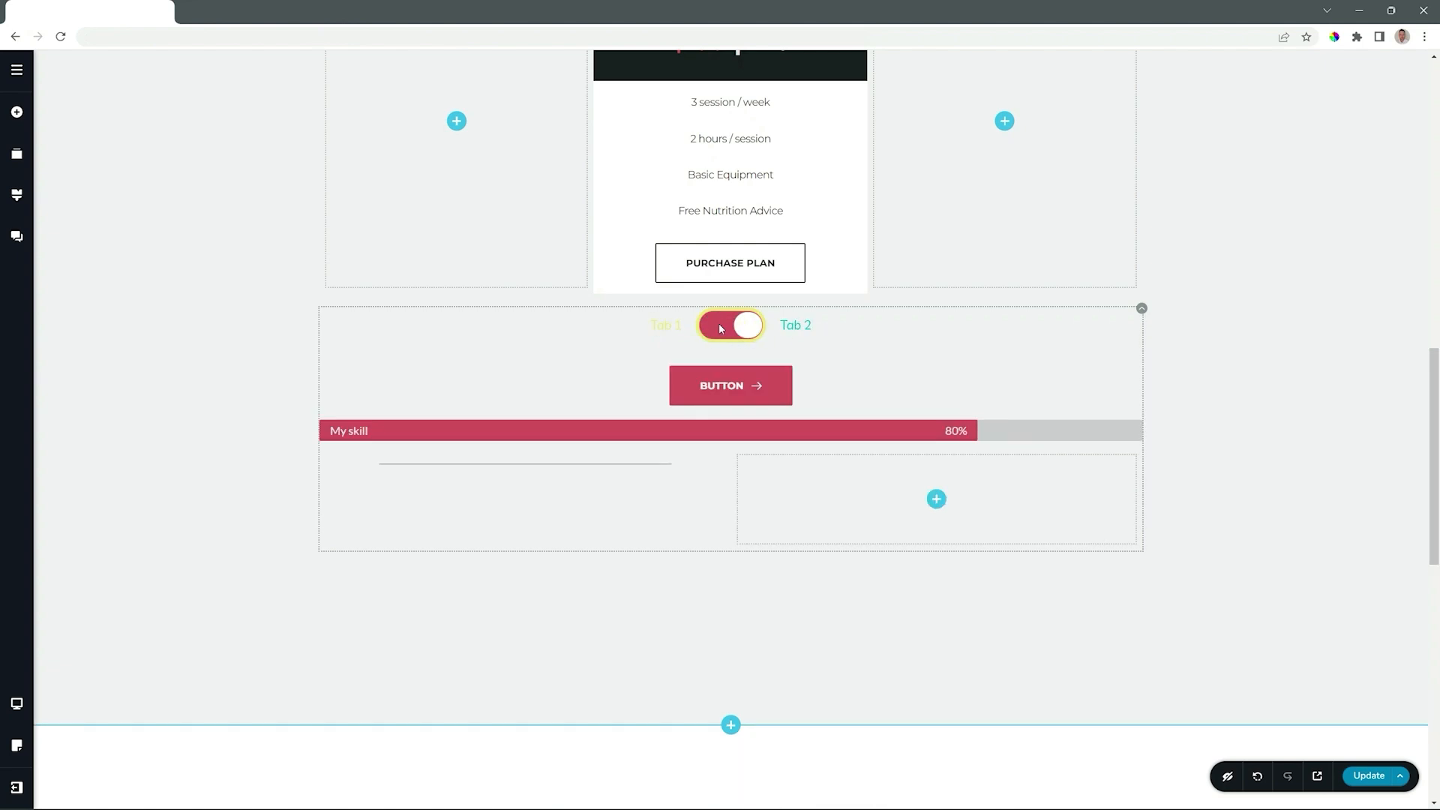
{"action": "left_click", "coordinate": [743, 327]}
{"action": "left_click", "coordinate": [750, 327]}
{"action": "left_click", "coordinate": [720, 329]}
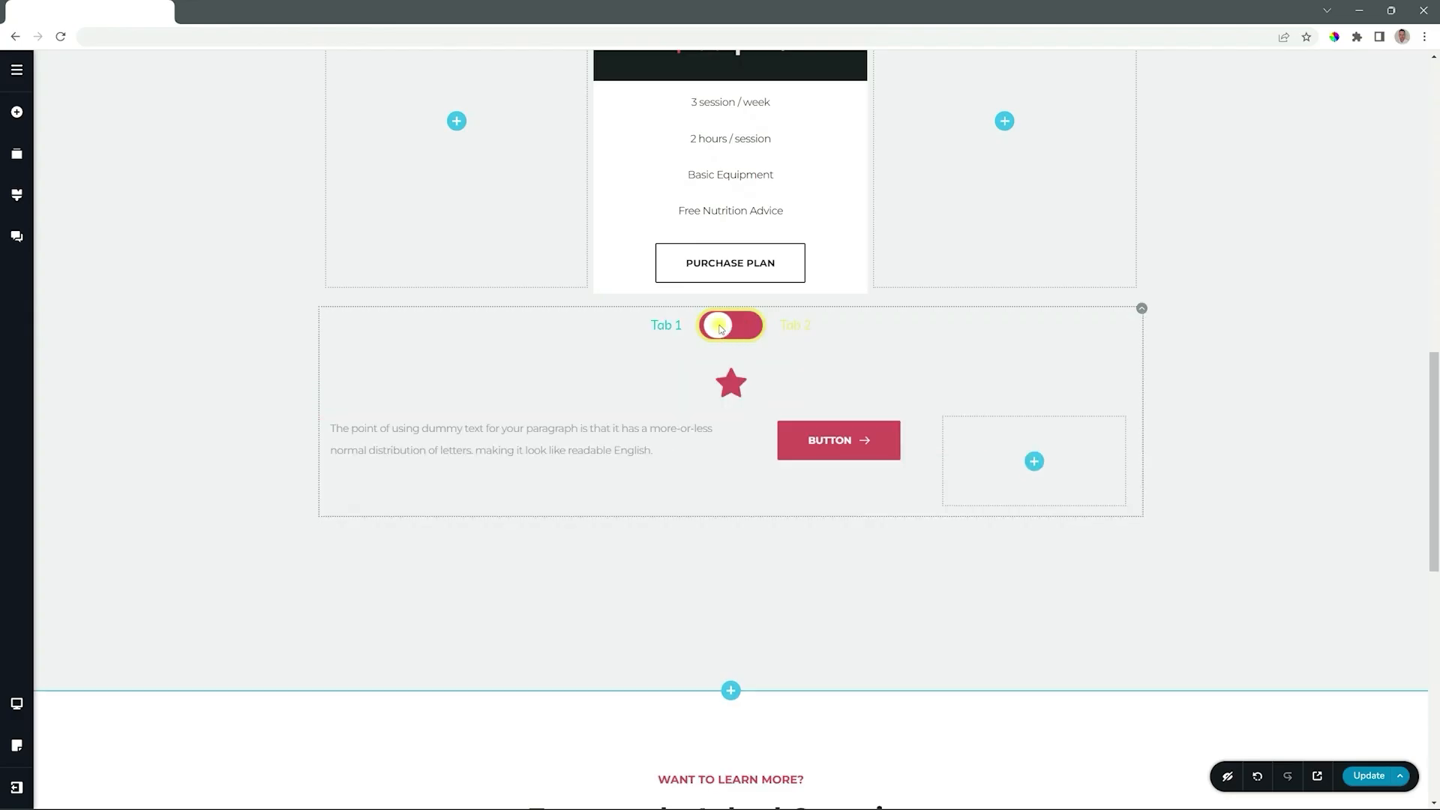
Step: Set the toggle's inactive label text color to the dark swatch #1b2022
{"action": "left_click", "coordinate": [672, 324]}
{"action": "left_click", "coordinate": [681, 291]}
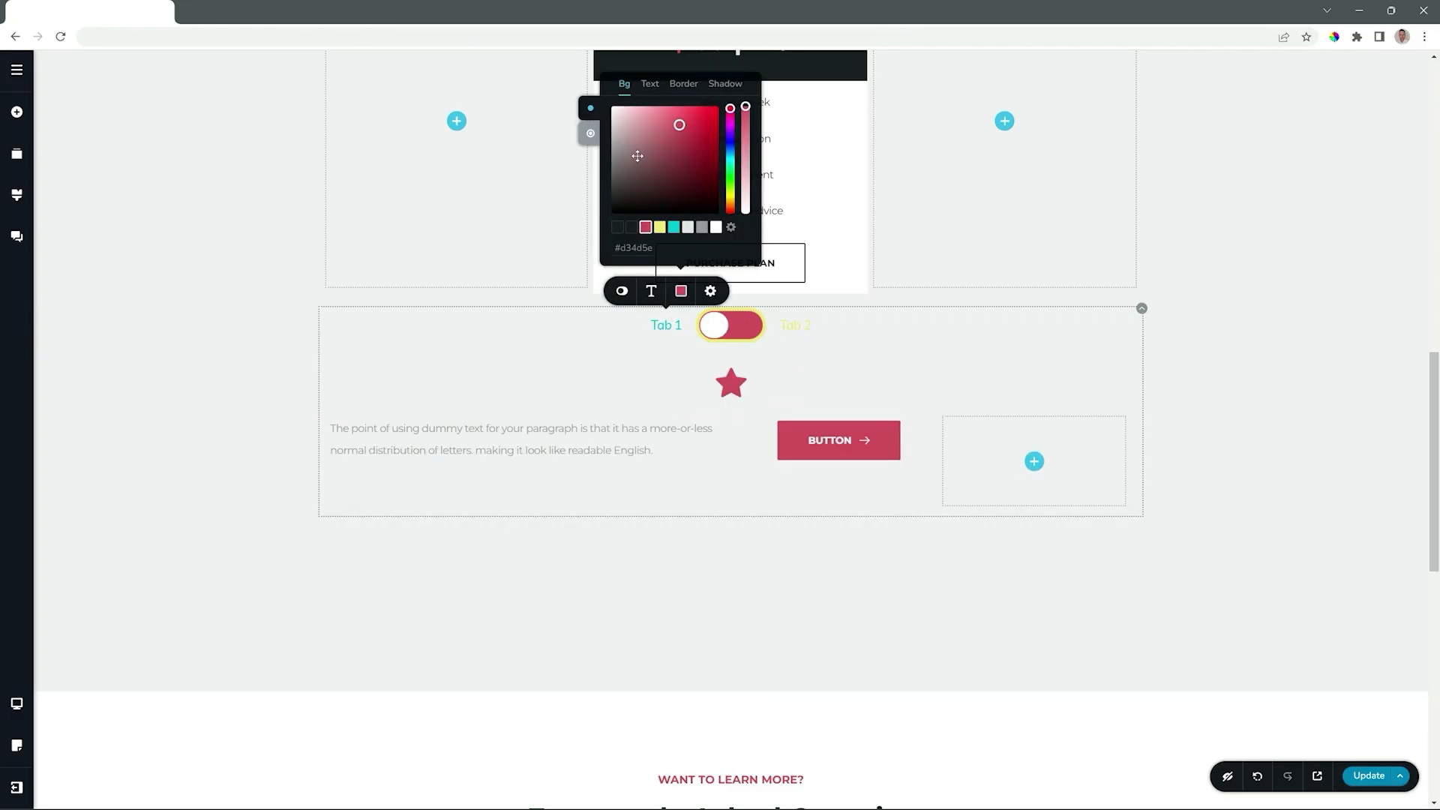
{"action": "left_click", "coordinate": [649, 88]}
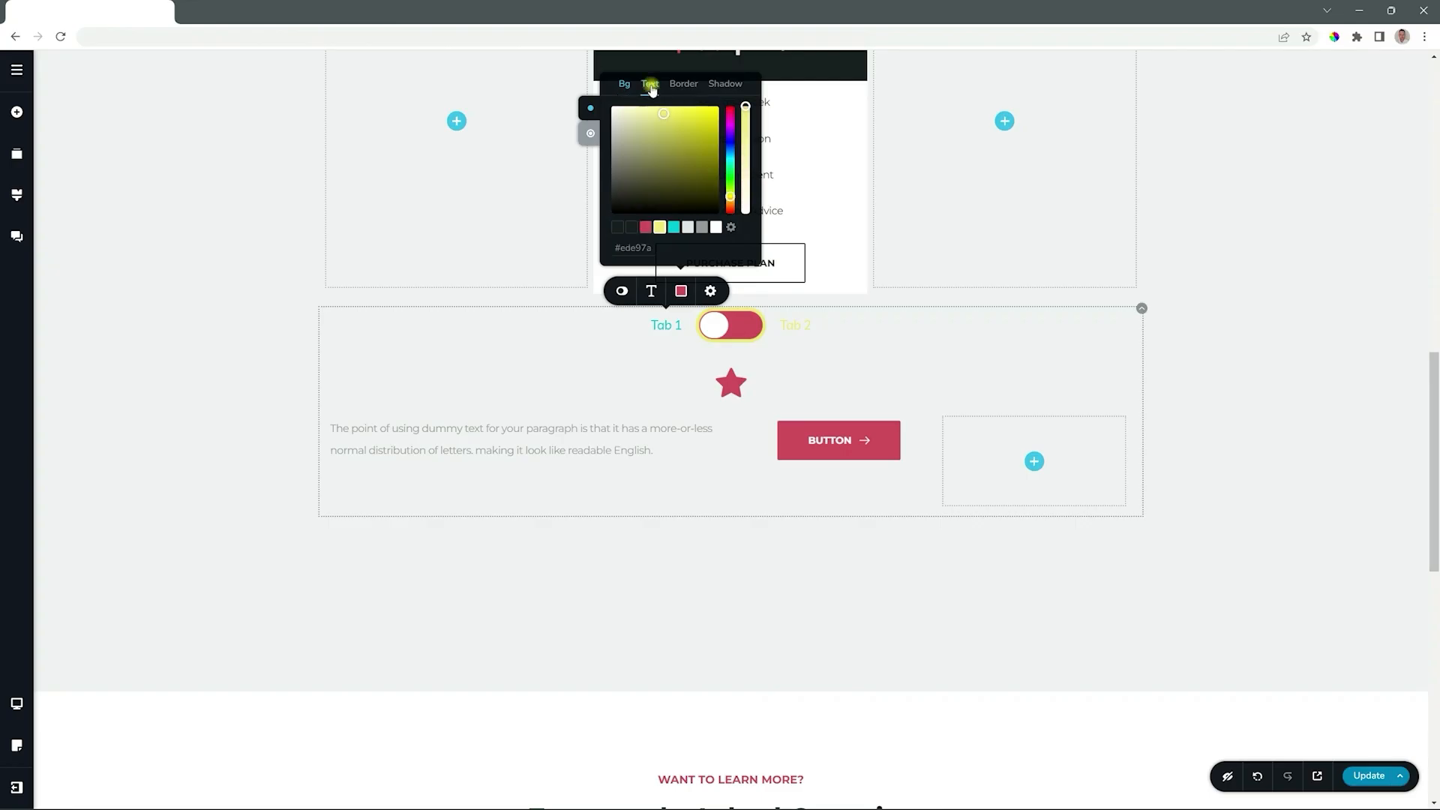
{"action": "left_click", "coordinate": [631, 226]}
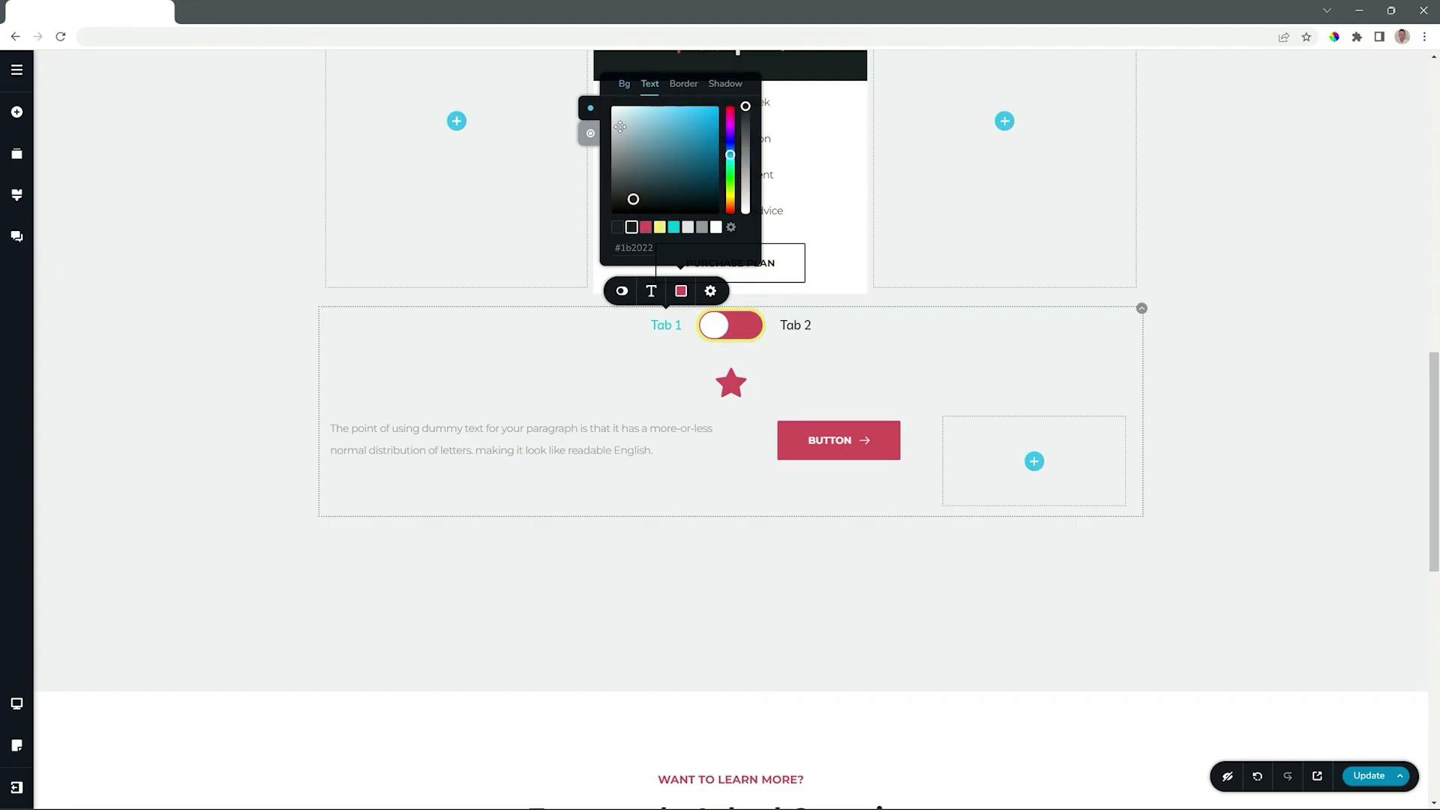
Step: Remove the toggle's border and set the spacing between the switcher and its content to 28
{"action": "left_click", "coordinate": [690, 89]}
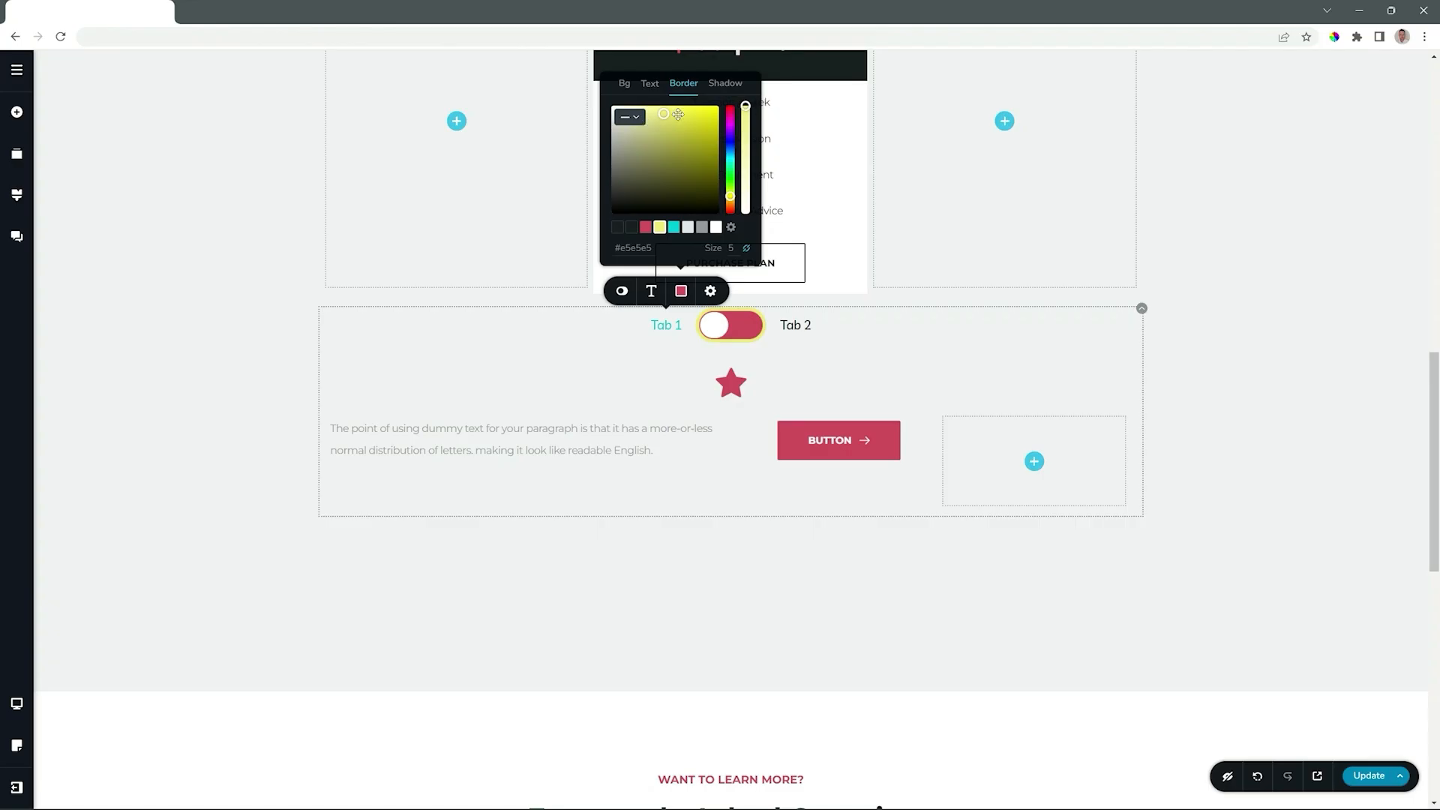
{"action": "left_click", "coordinate": [632, 118]}
{"action": "left_click", "coordinate": [631, 139]}
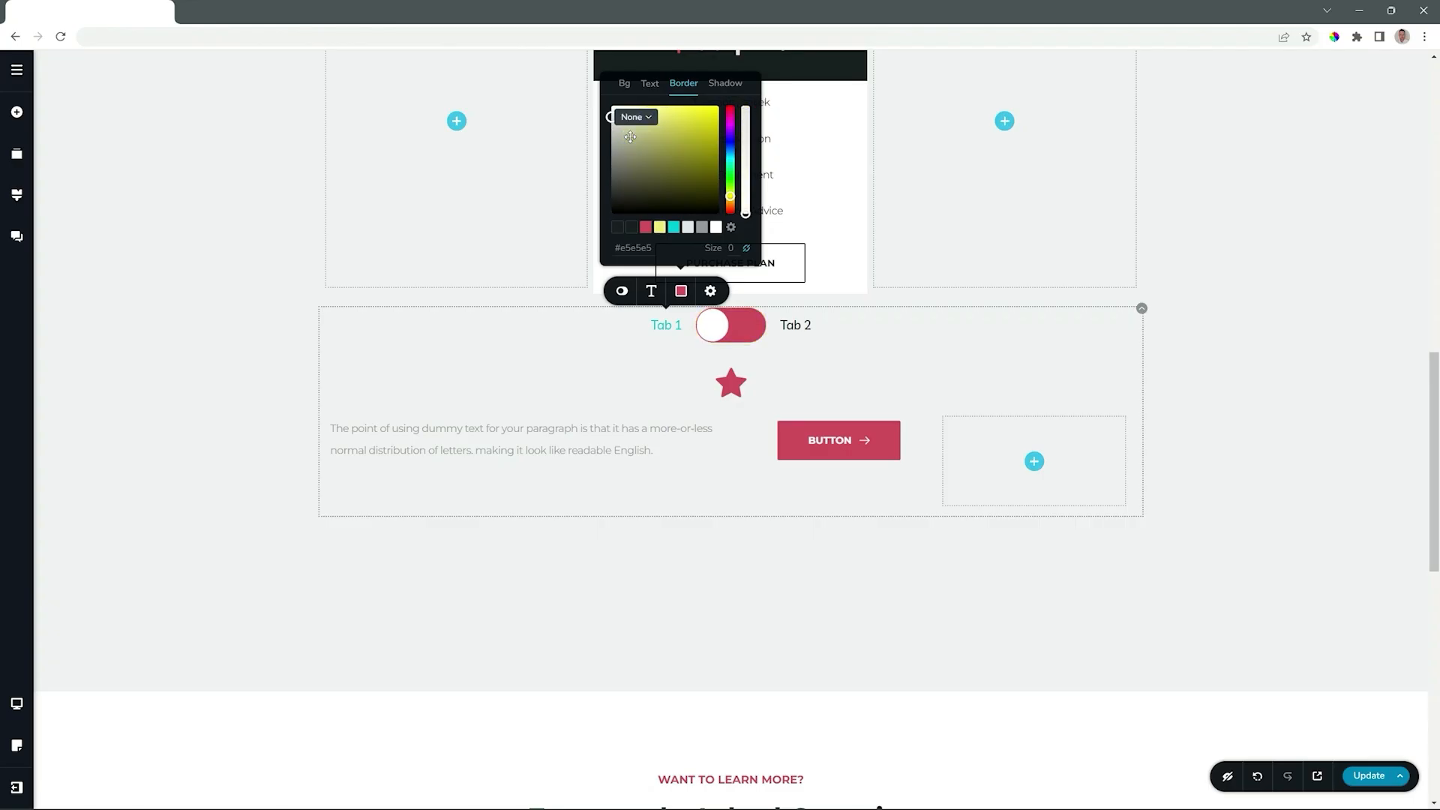
{"action": "left_click", "coordinate": [622, 293]}
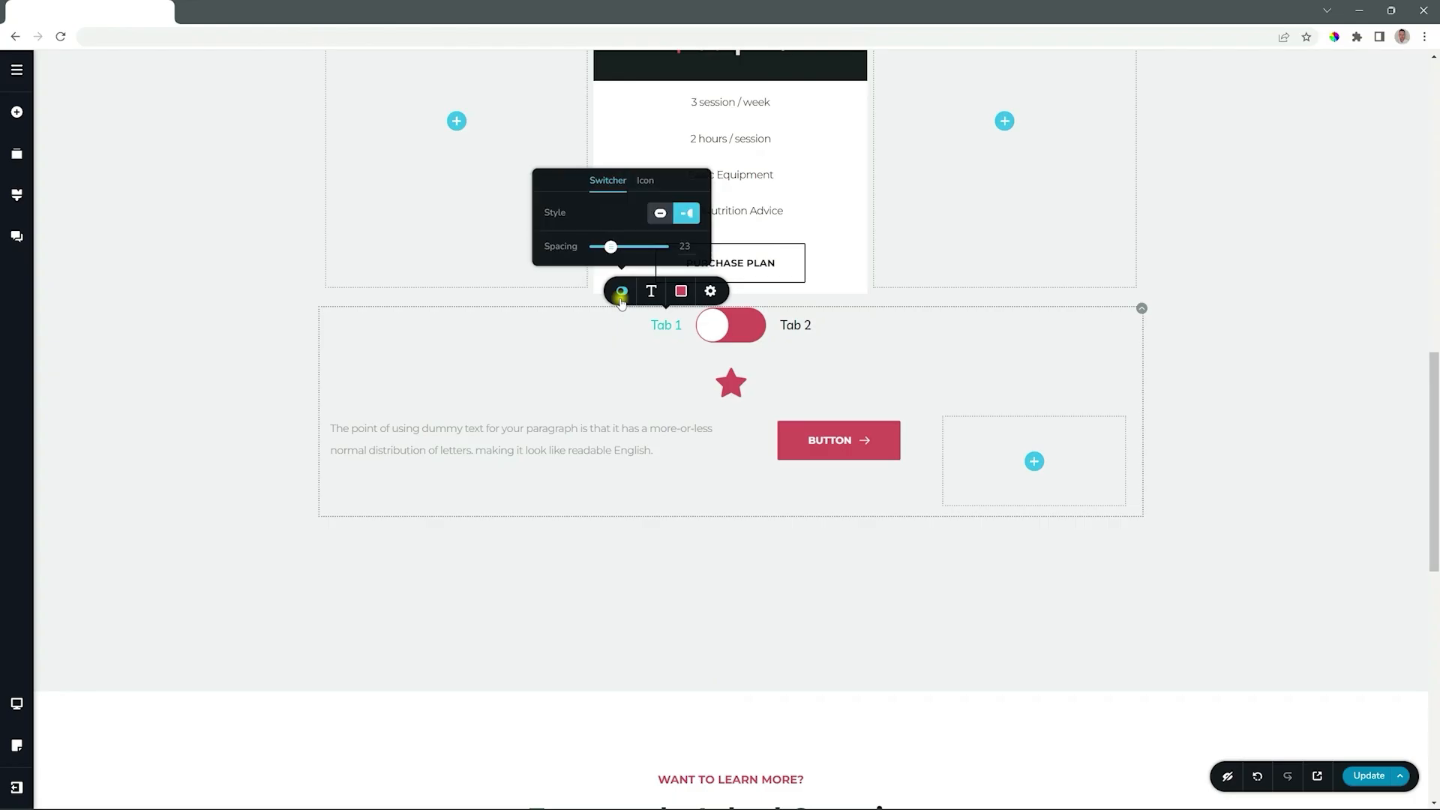
{"action": "mouse_move", "coordinate": [612, 251]}
{"action": "left_mouse_down"}
{"action": "mouse_move", "coordinate": [633, 247]}
{"action": "mouse_move", "coordinate": [614, 248]}
{"action": "left_mouse_up"}
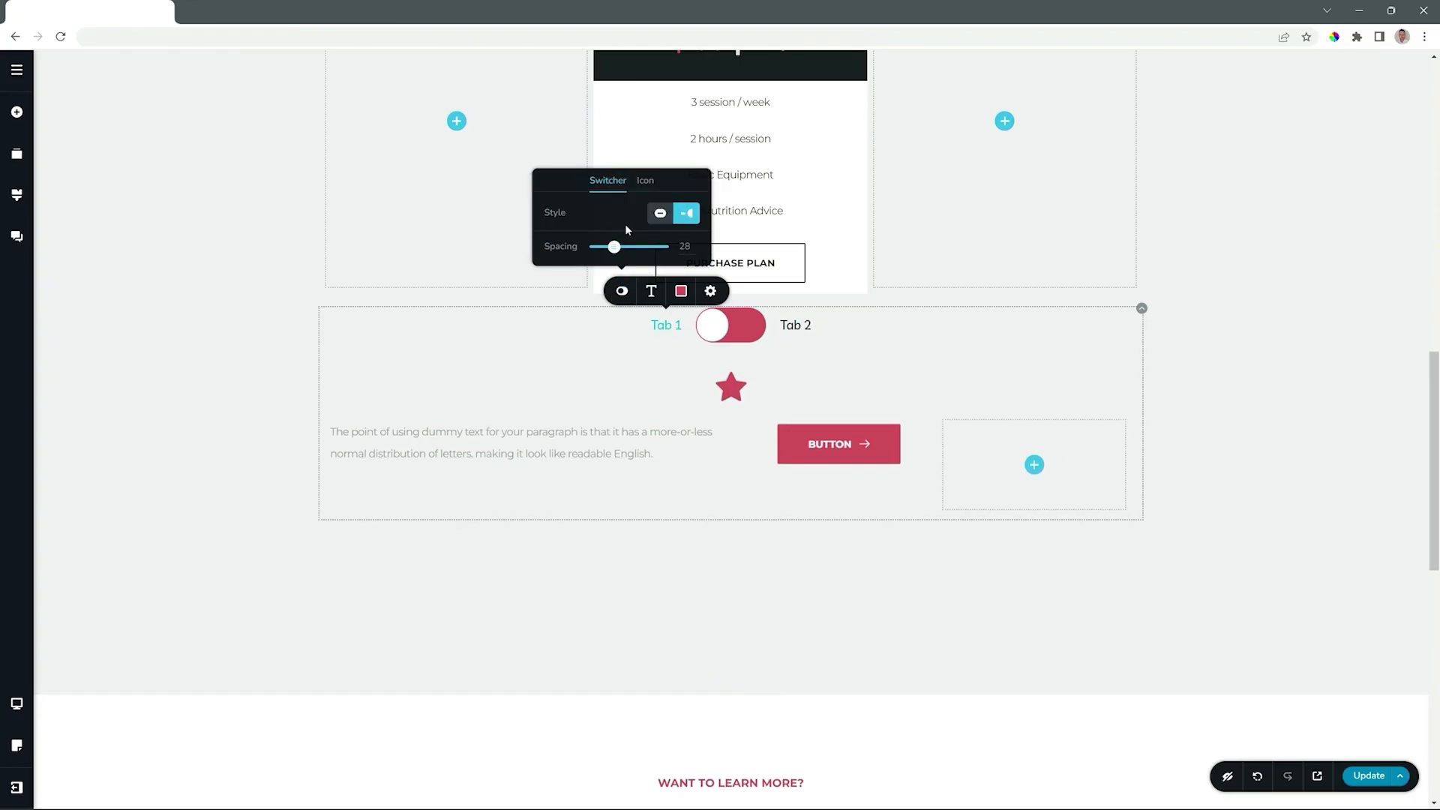
Step: Add the third outline icon in the icon library's first row to the Tab 1 label
{"action": "left_click", "coordinate": [644, 180]}
{"action": "left_click", "coordinate": [683, 240]}
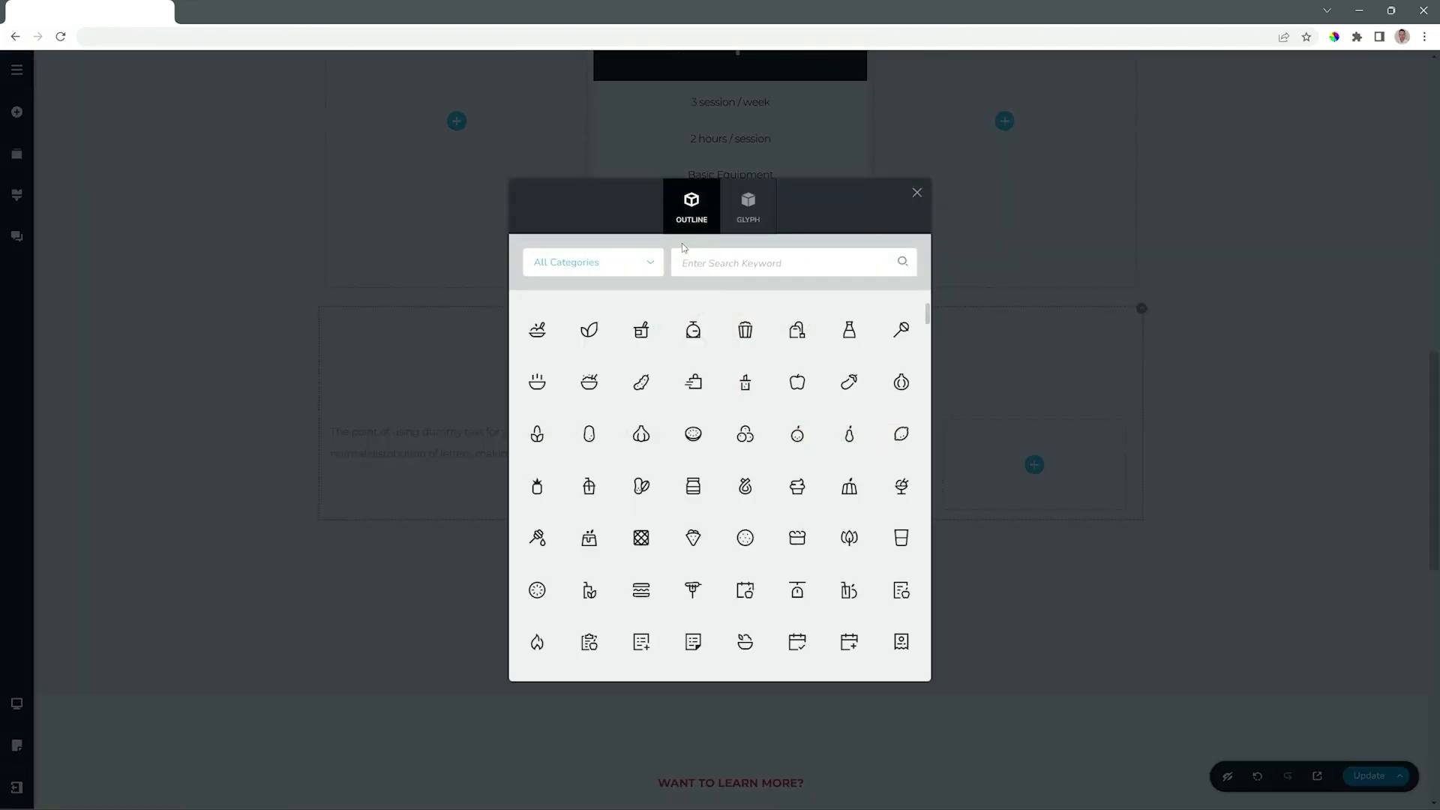
{"action": "left_click", "coordinate": [646, 329]}
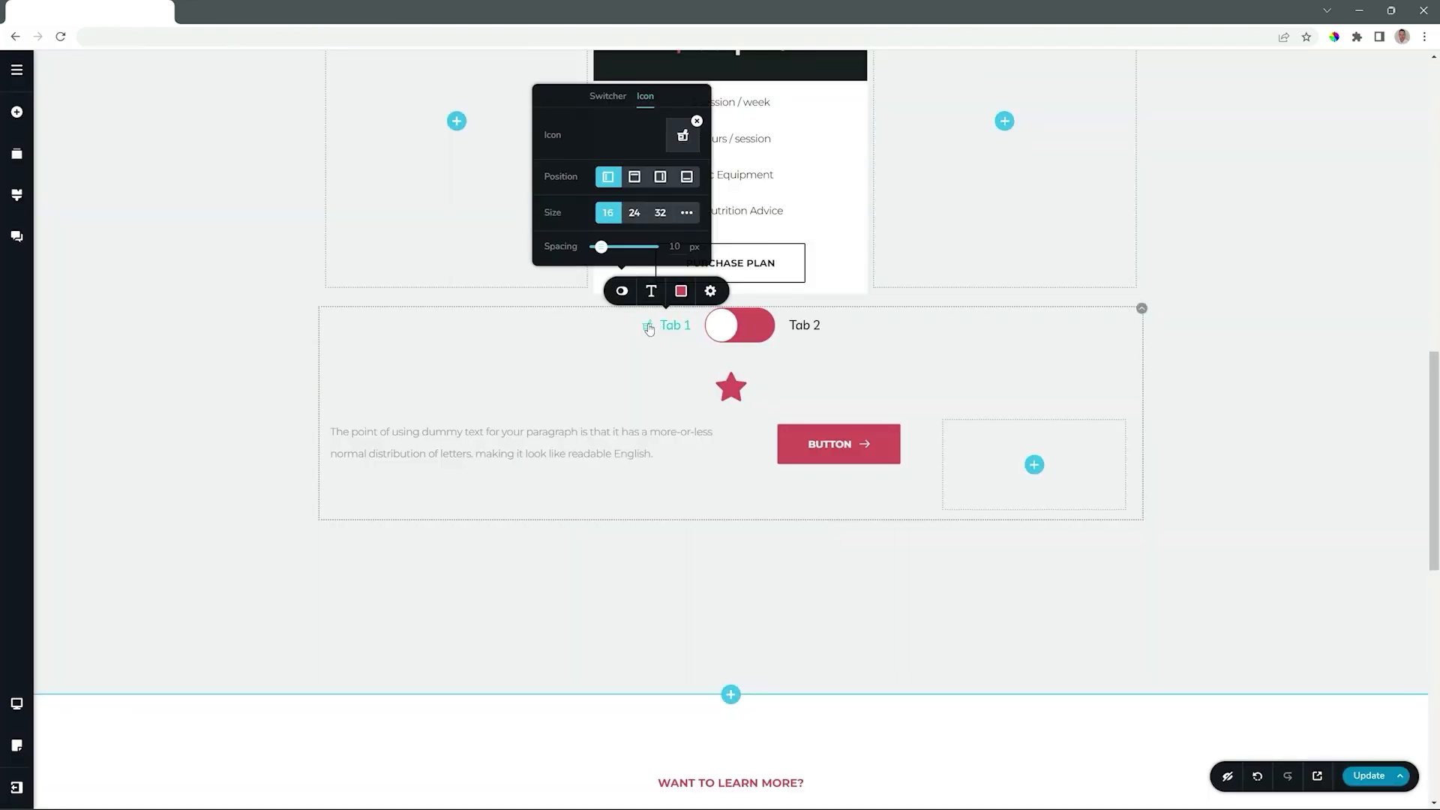
Step: Add the round fruit outline icon from the third row of the icon library to the Tab 2 label
{"action": "left_click", "coordinate": [801, 328]}
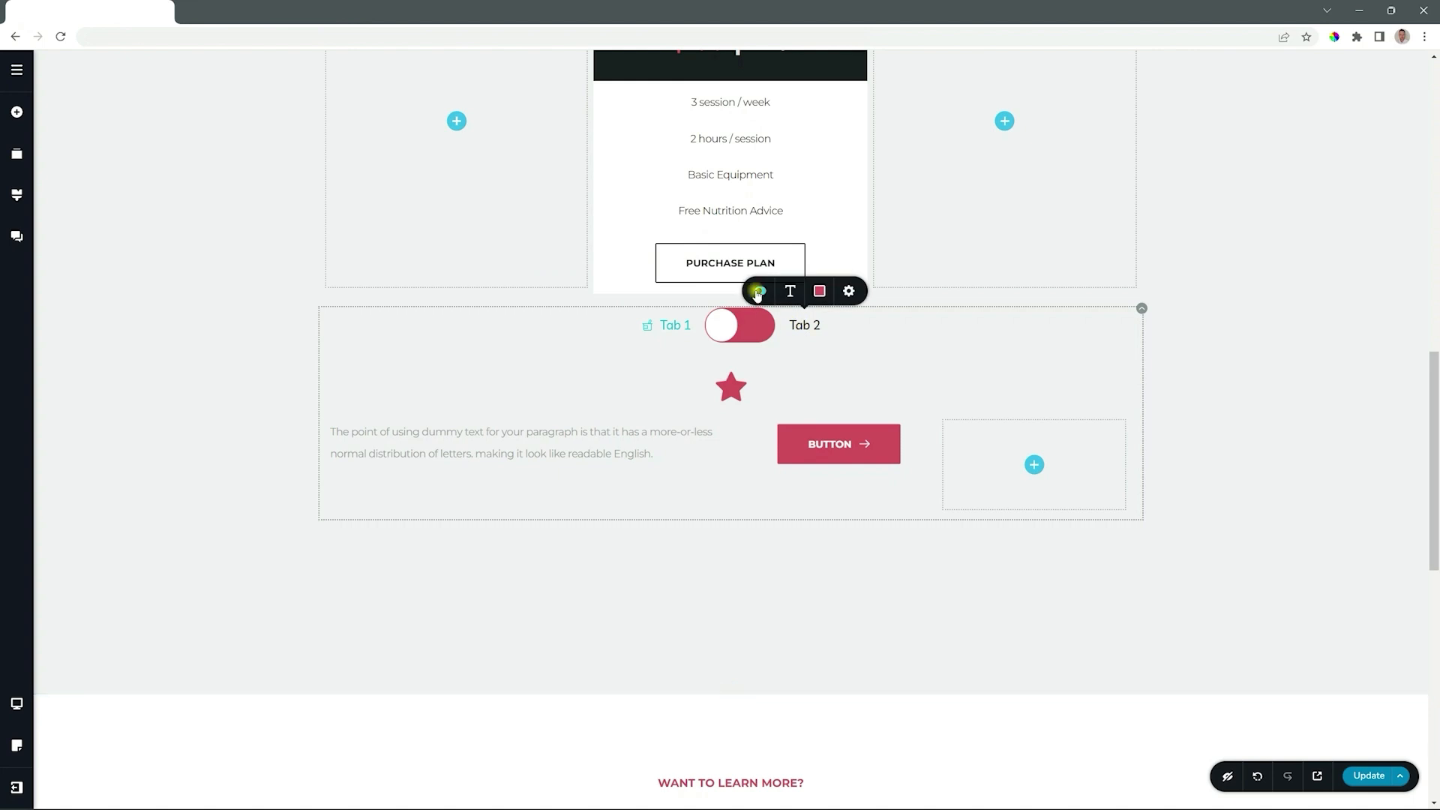
{"action": "left_click", "coordinate": [760, 291]}
{"action": "left_click", "coordinate": [788, 180]}
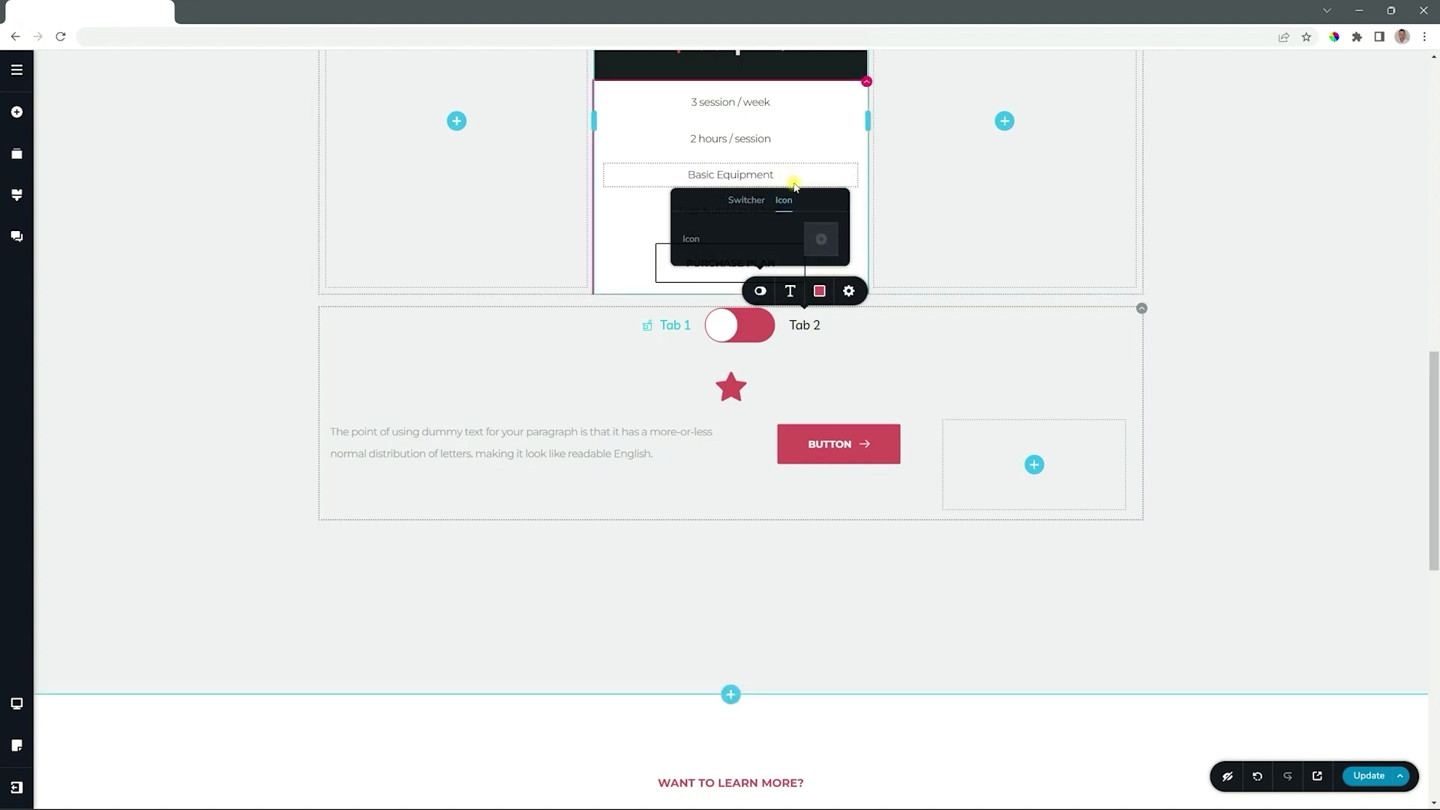
{"action": "left_click", "coordinate": [825, 234]}
{"action": "left_click", "coordinate": [798, 433]}
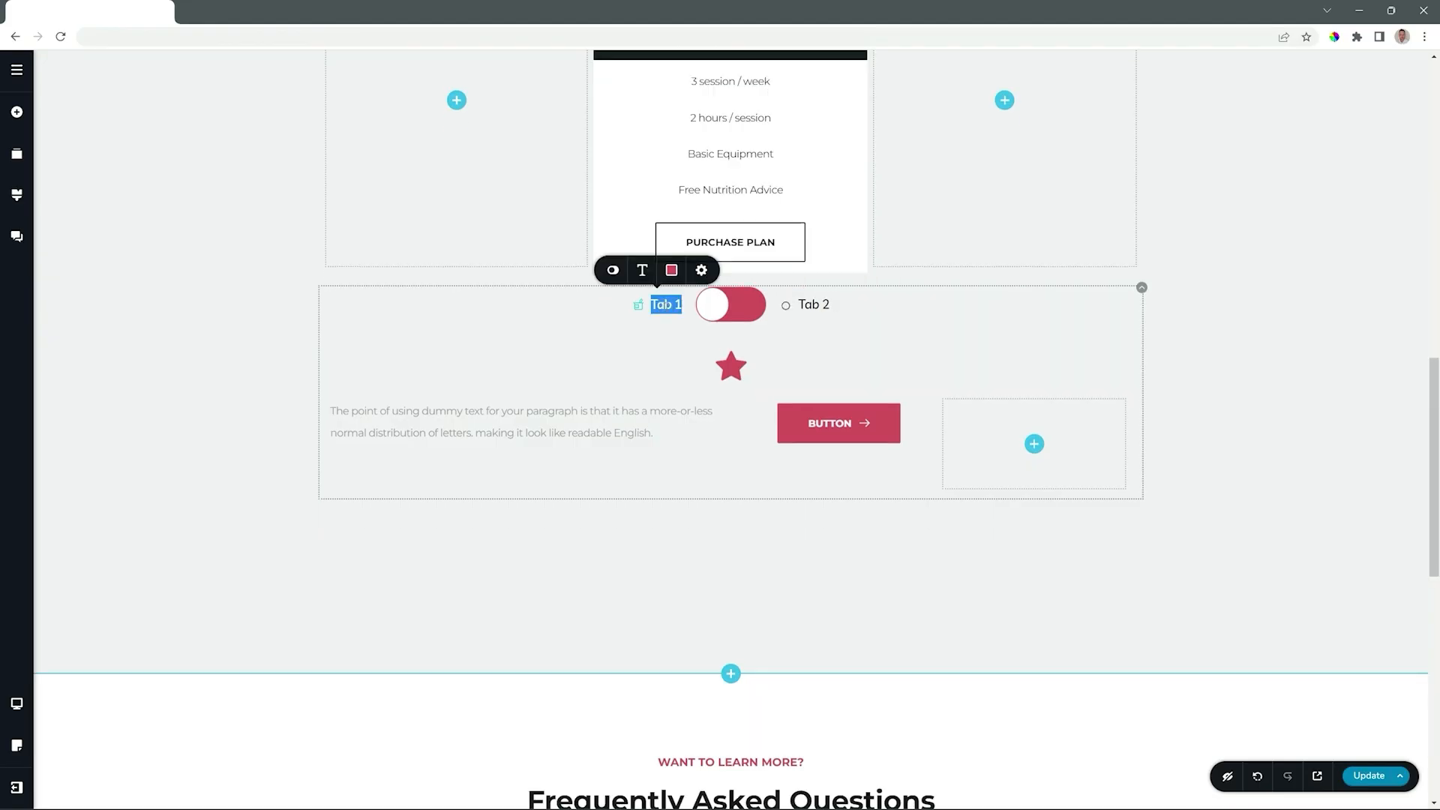
Step: Rename the toggle labels to "Another Version 1" and "Another Version 2"
{"action": "type", "text": "An"}
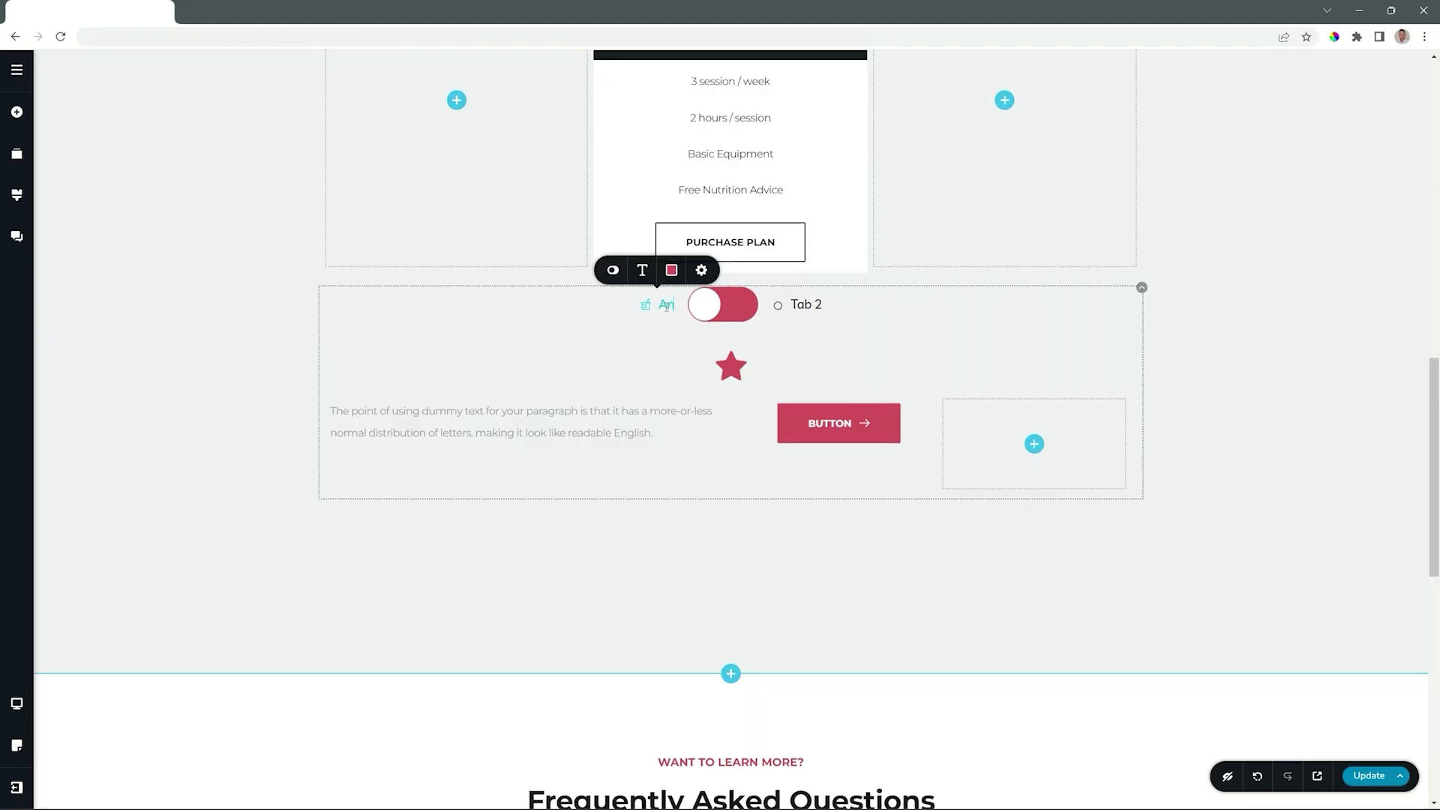
{"action": "type", "text": "other Version 1"}
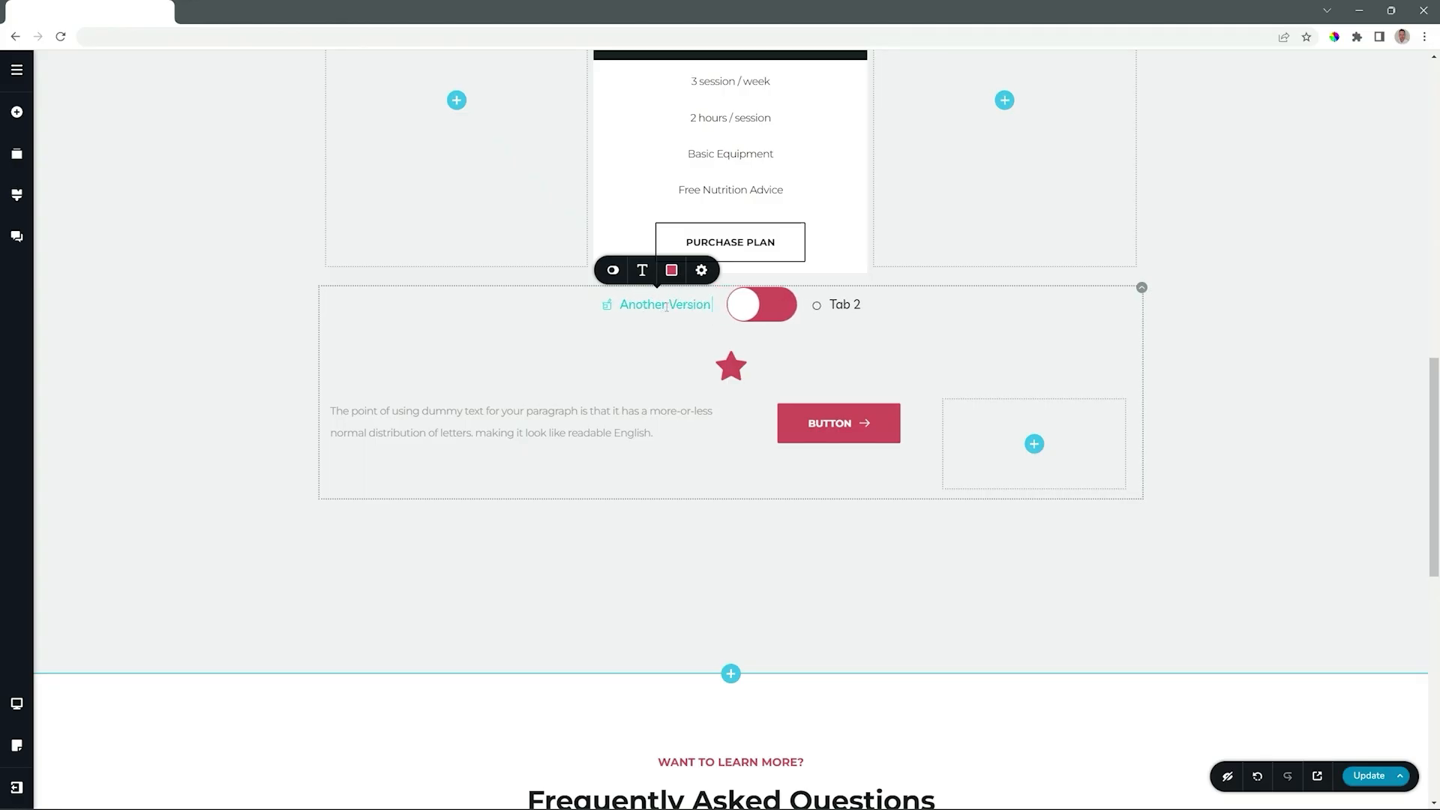
{"action": "triple_click", "coordinate": [844, 304]}
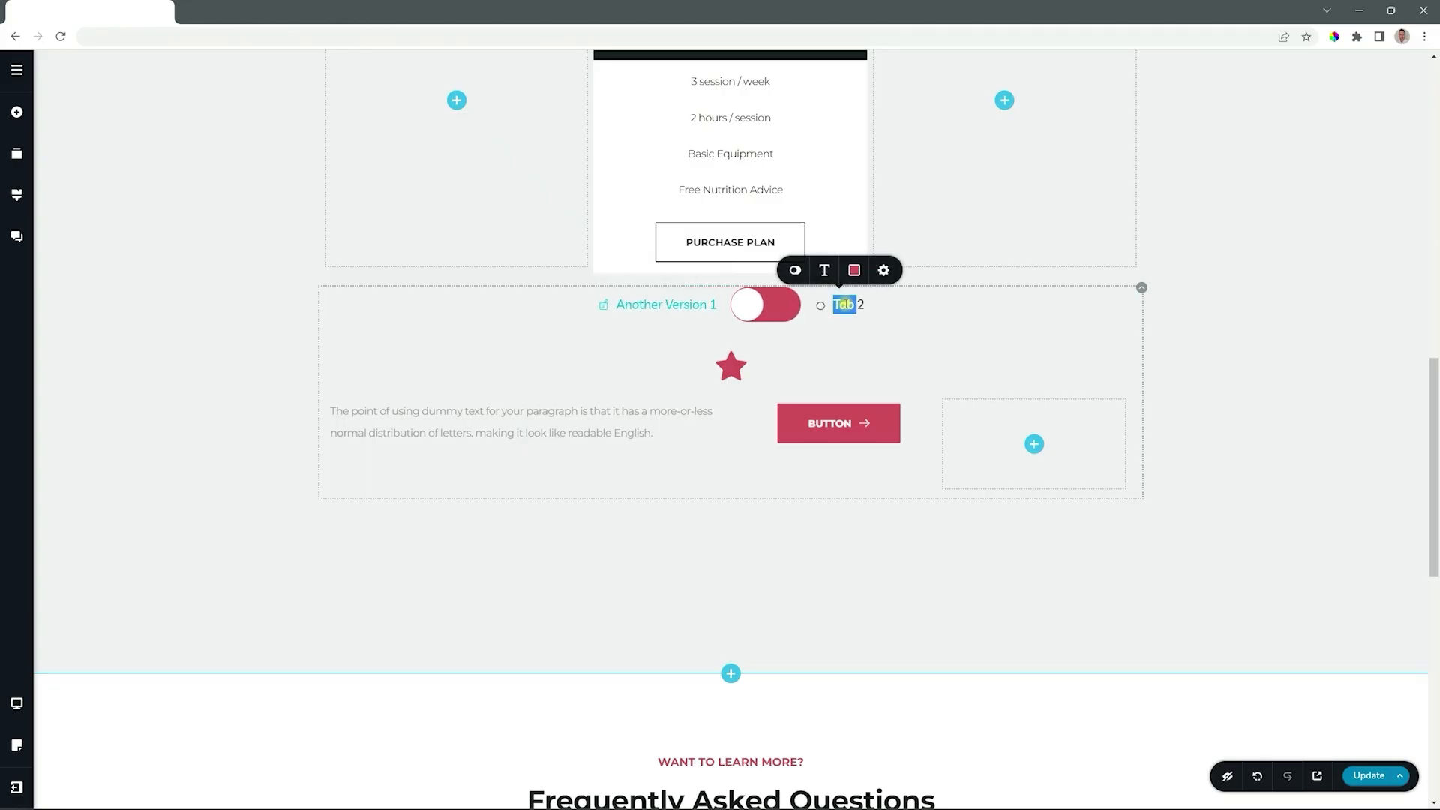
{"action": "type", "text": "Another Version 2"}
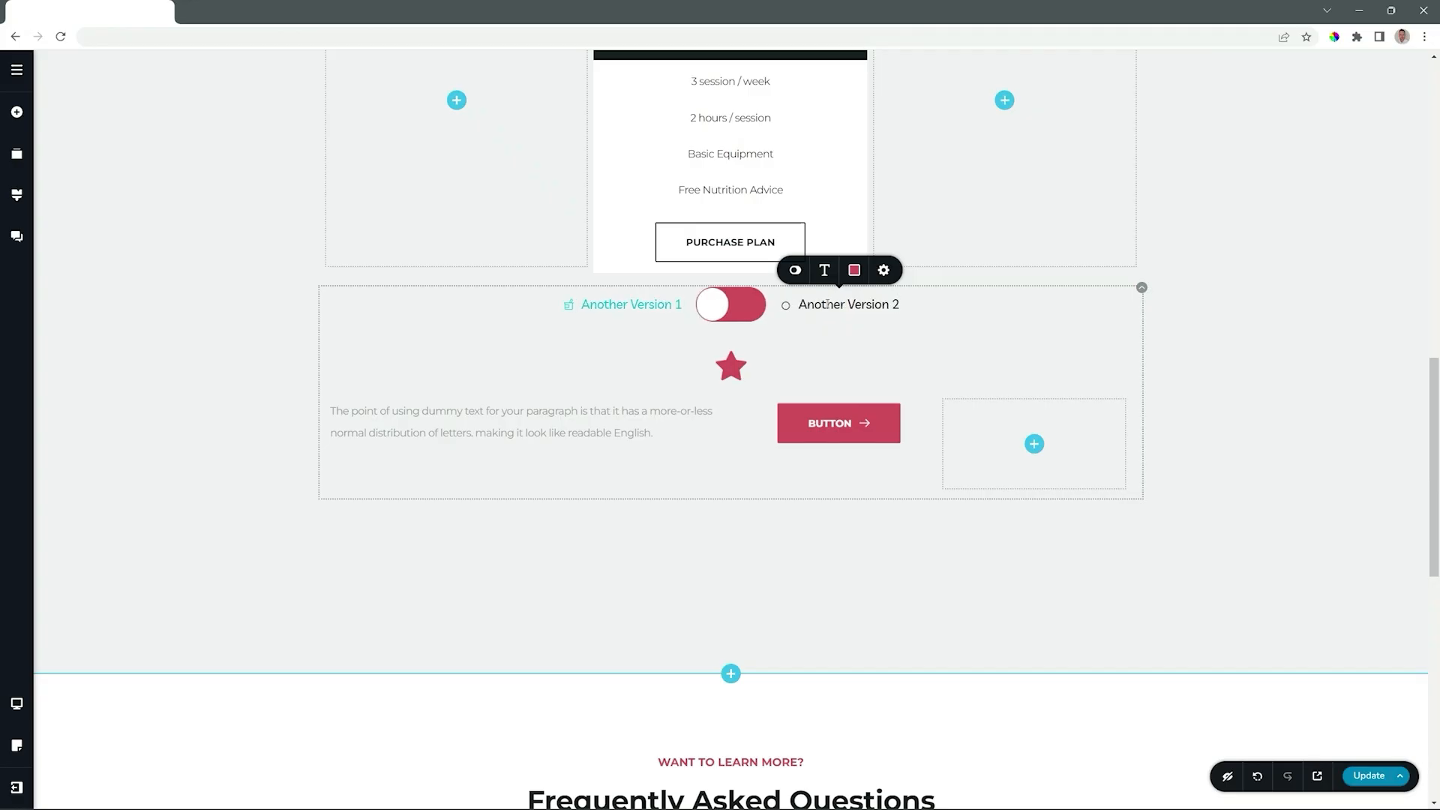
Step: Try the two-button pill style on the switcher, then return it to the toggle style
{"action": "left_click", "coordinate": [800, 271]}
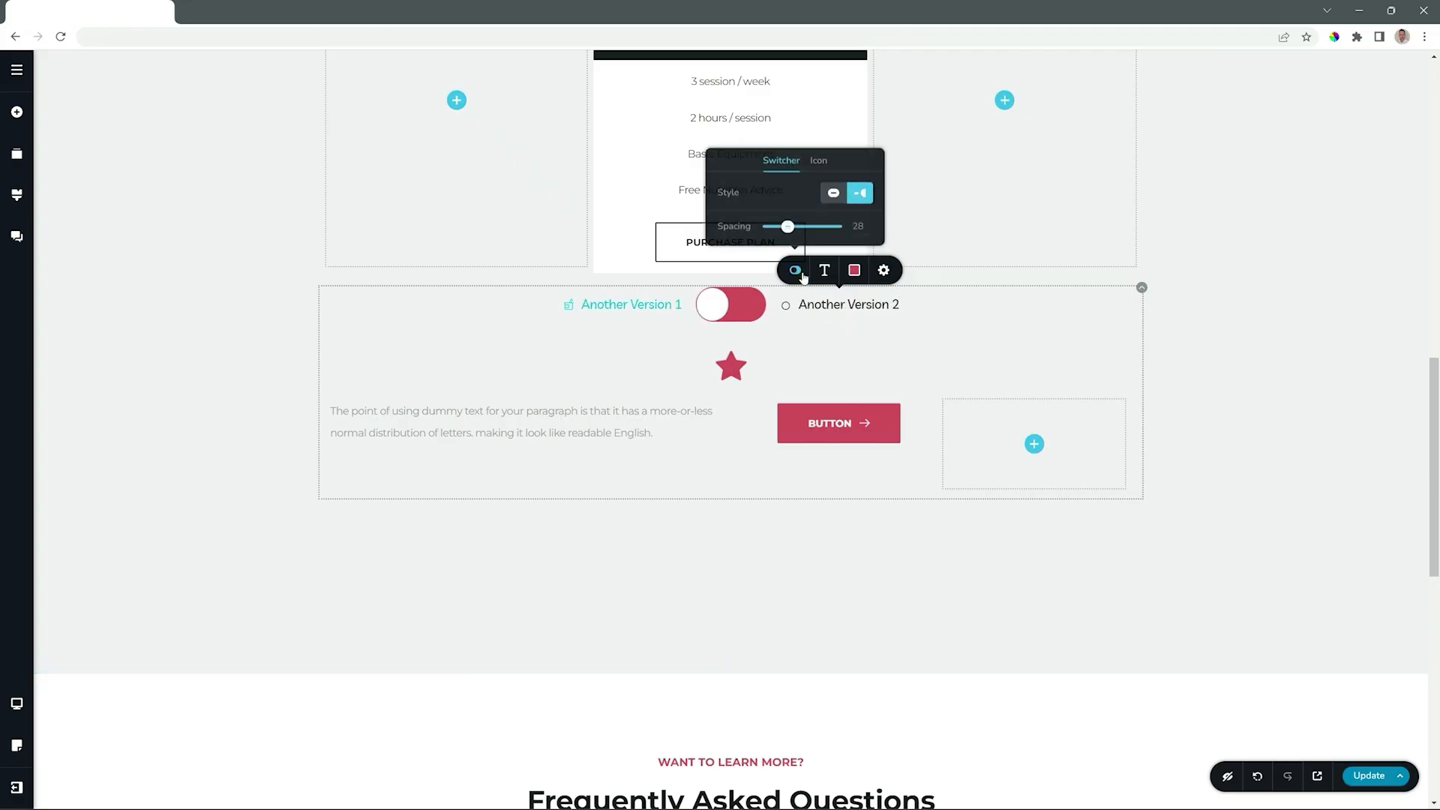
{"action": "left_click", "coordinate": [831, 194]}
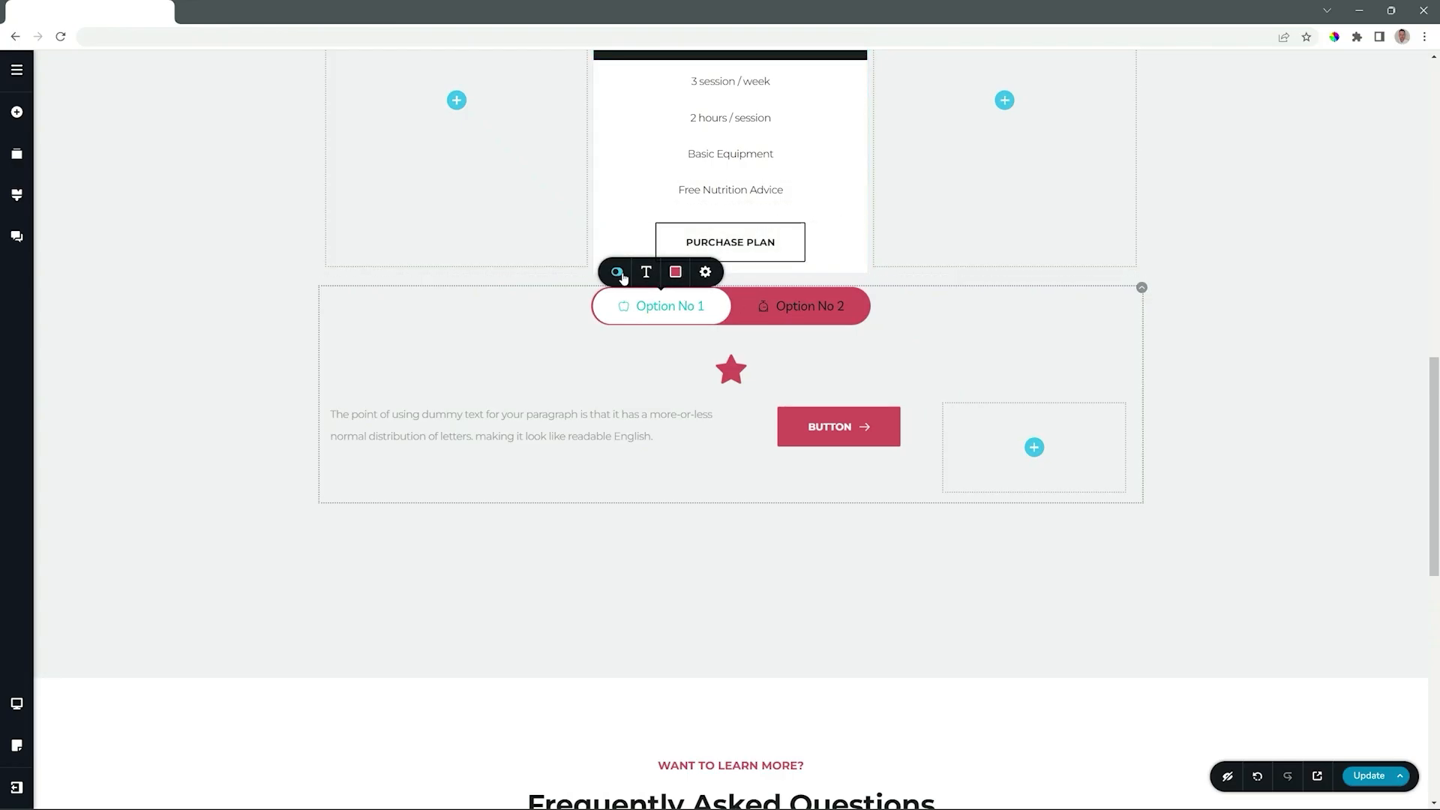
{"action": "left_click", "coordinate": [617, 272]}
{"action": "left_click", "coordinate": [684, 193]}
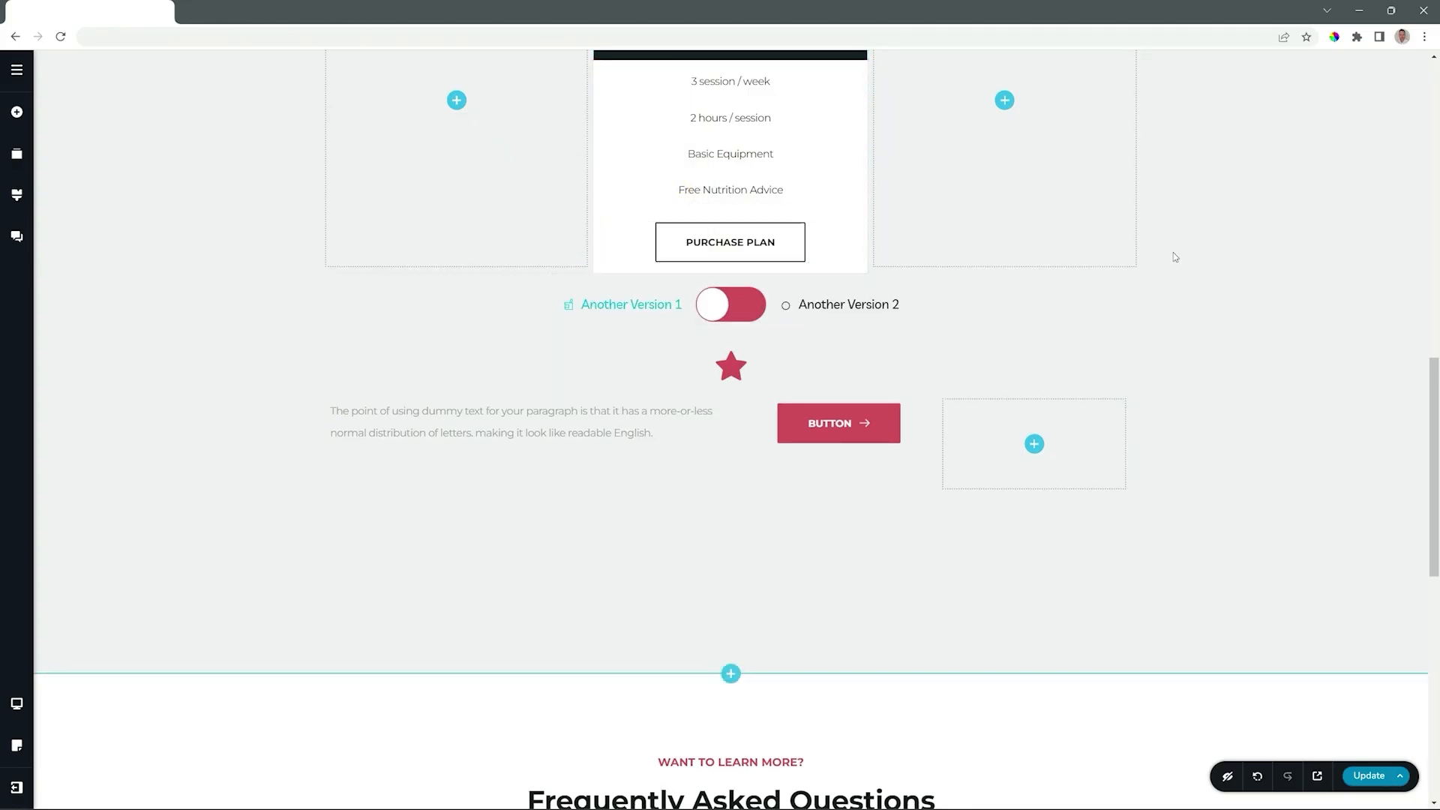
Step: View the switcher container's padding, margin and position settings, then close them
{"action": "left_click", "coordinate": [1141, 288]}
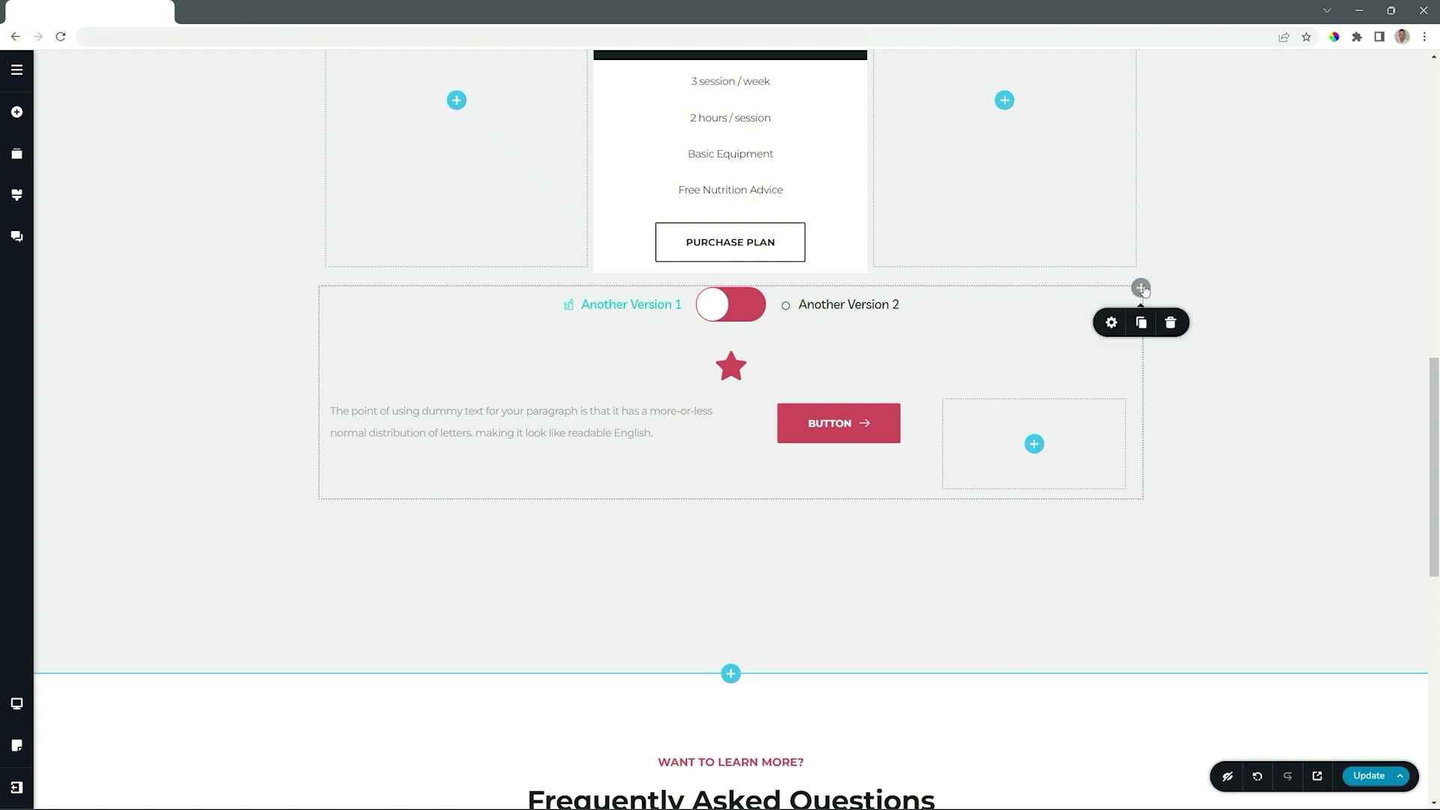
{"action": "left_click", "coordinate": [1110, 322]}
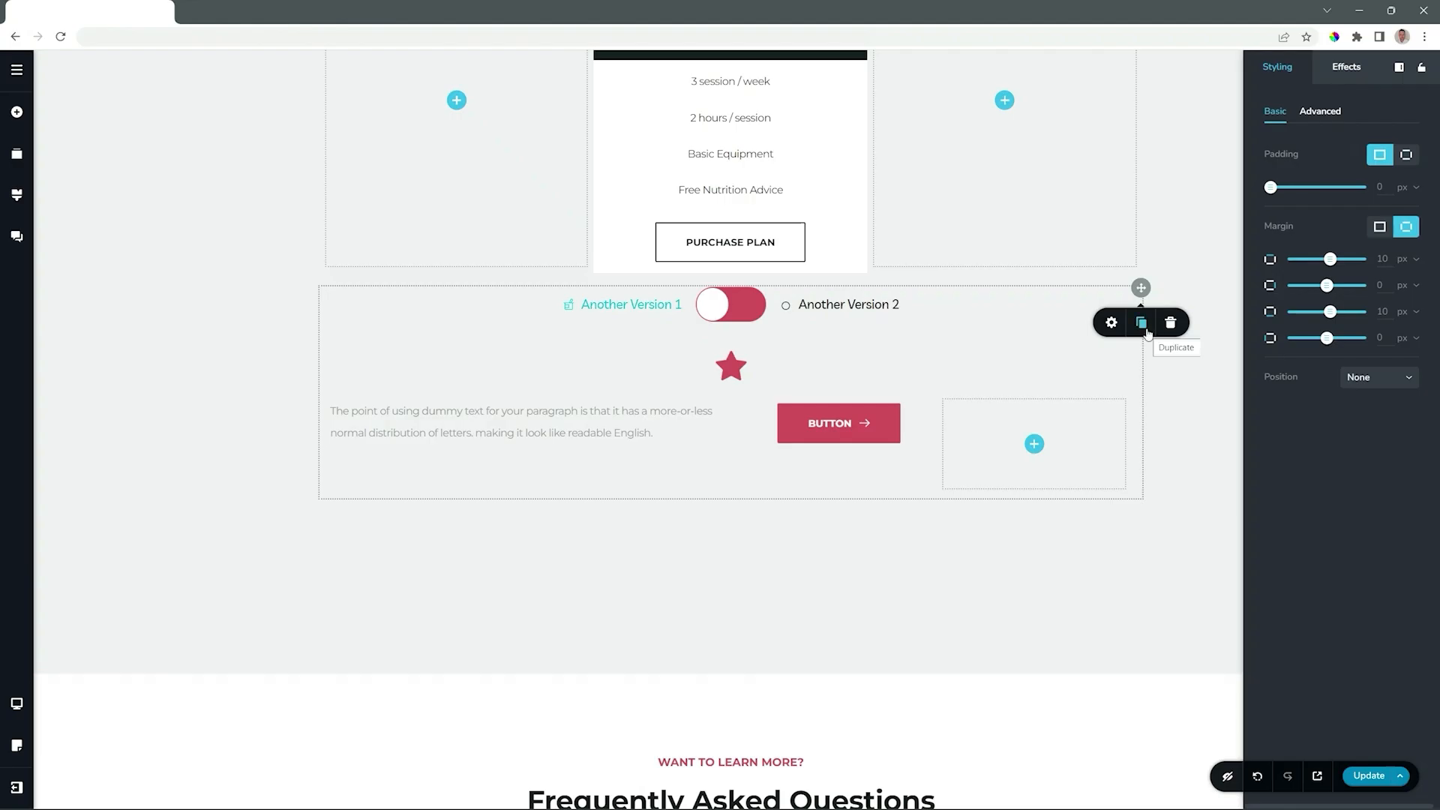
{"action": "left_click", "coordinate": [1171, 271]}
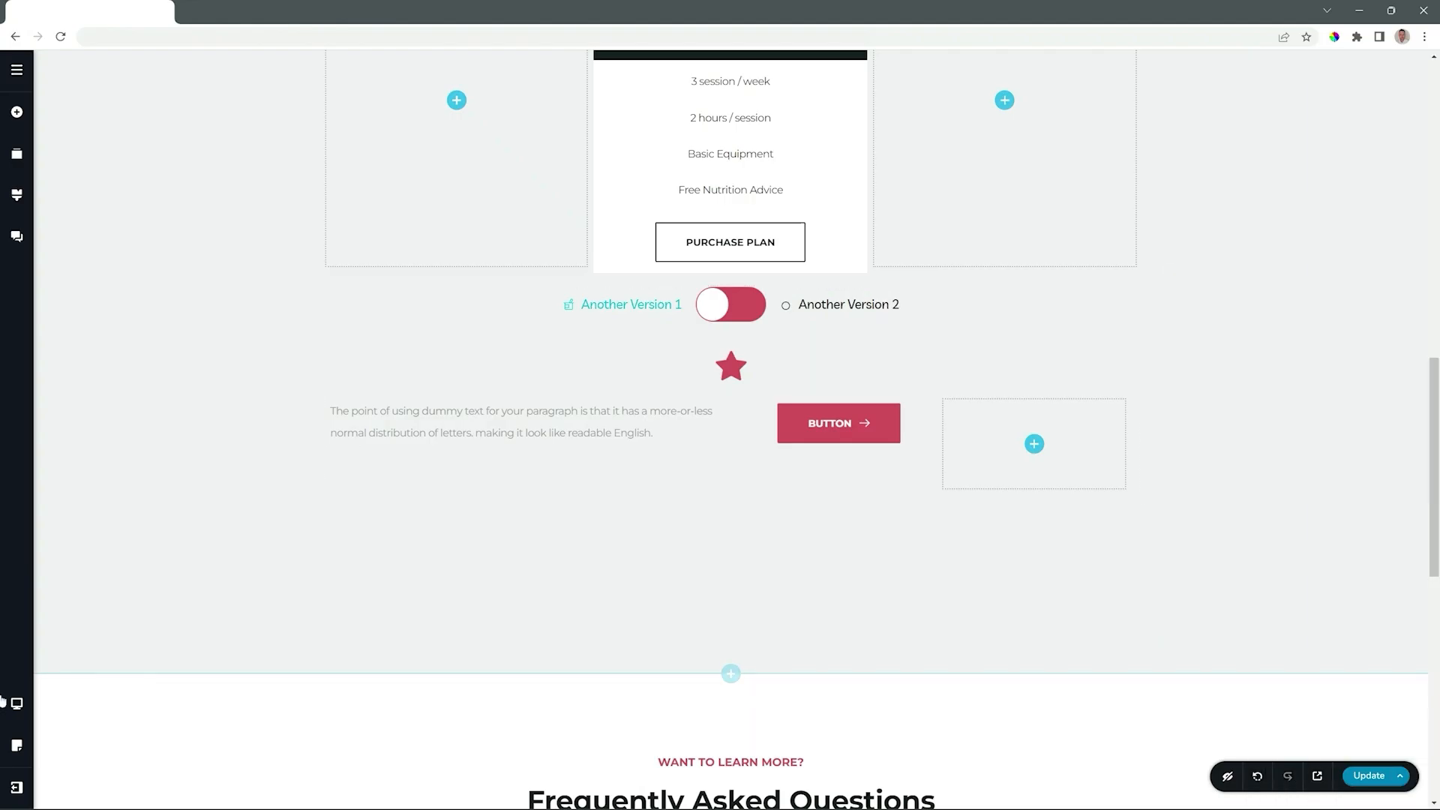
Step: Switch the page to the tablet view and reduce the spacing of the "Another Version" switcher
{"action": "left_click", "coordinate": [16, 702]}
{"action": "left_click", "coordinate": [78, 688]}
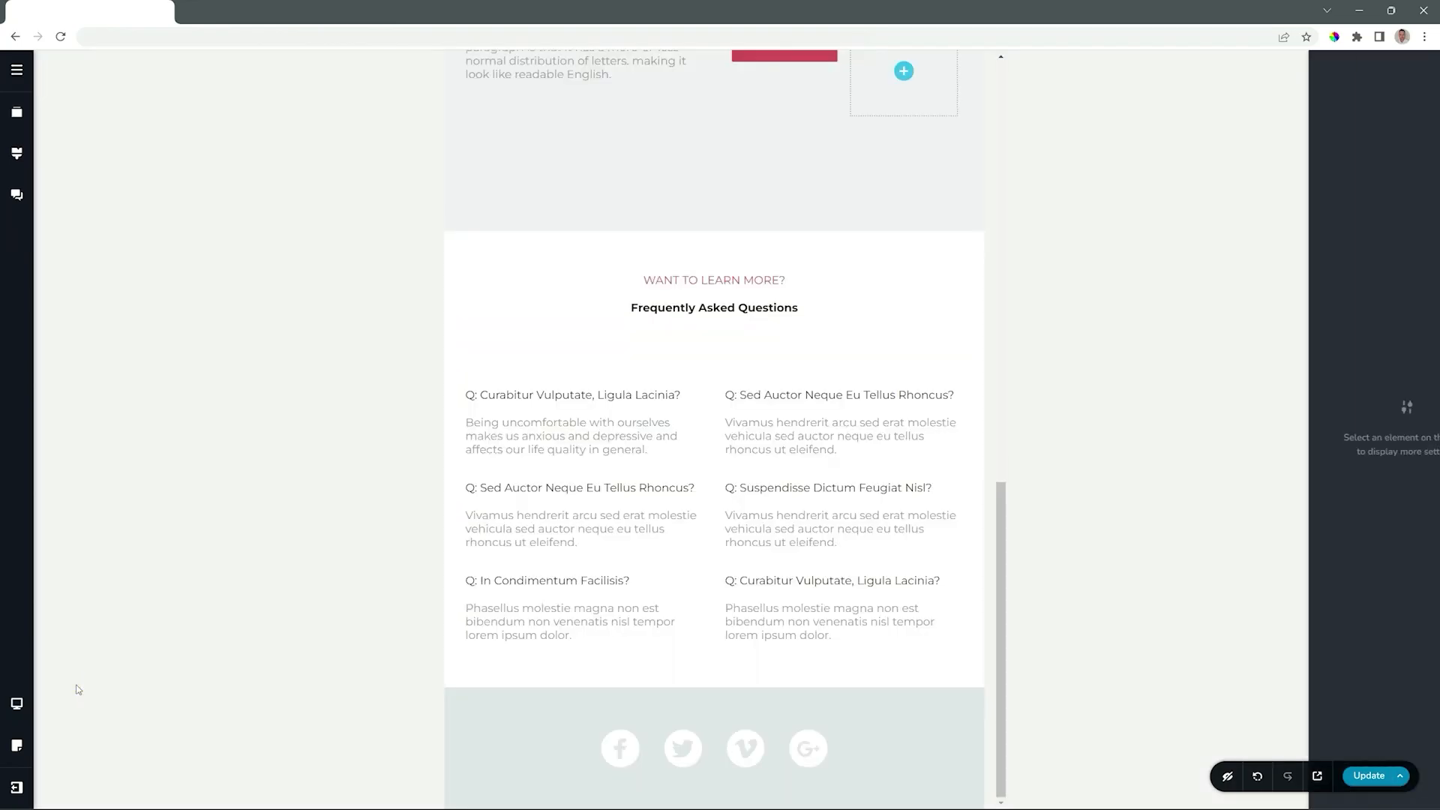
{"action": "left_click_drag", "start_coordinate": [1003, 499], "coordinate": [1008, 315]}
{"action": "left_click", "coordinate": [616, 377]}
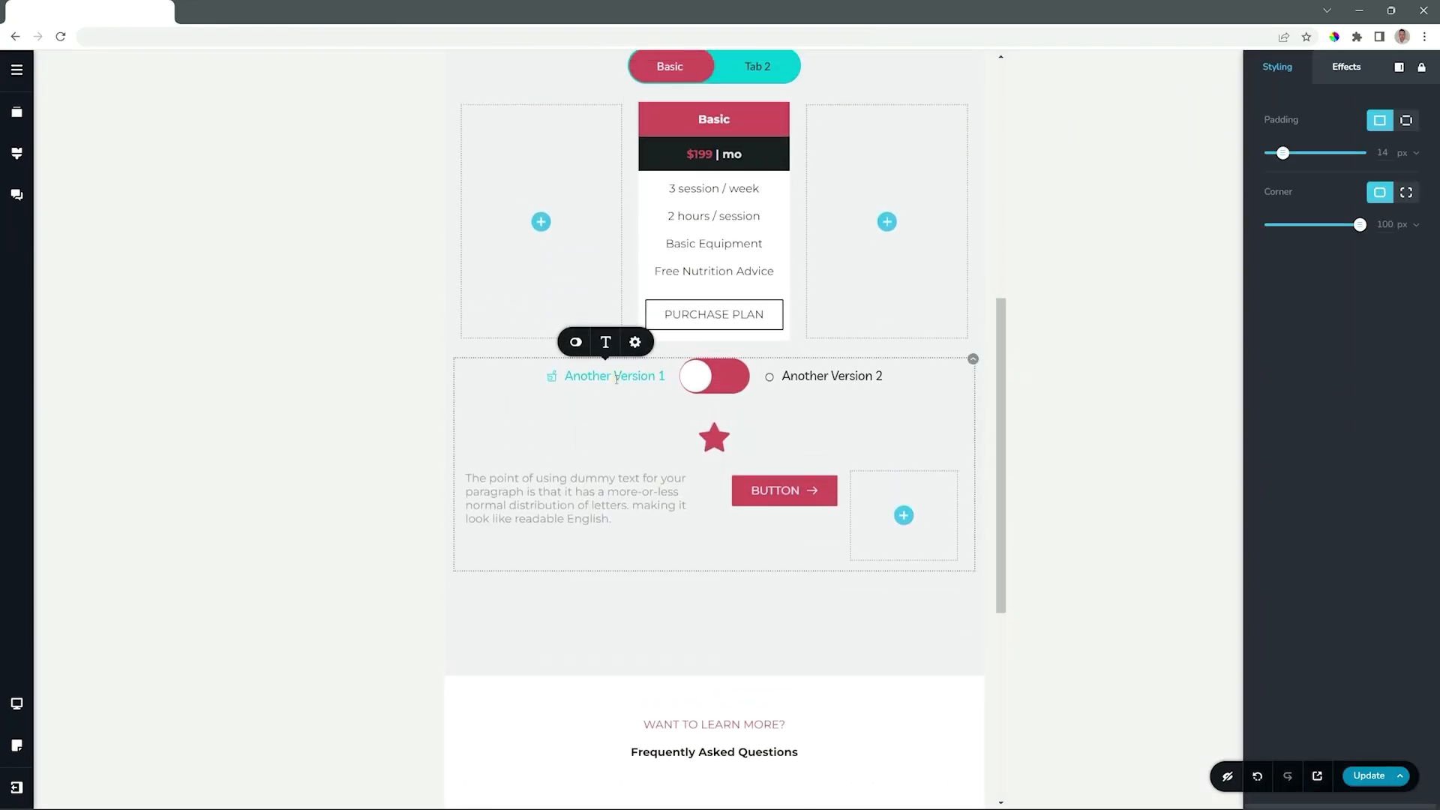
{"action": "left_click", "coordinate": [575, 342]}
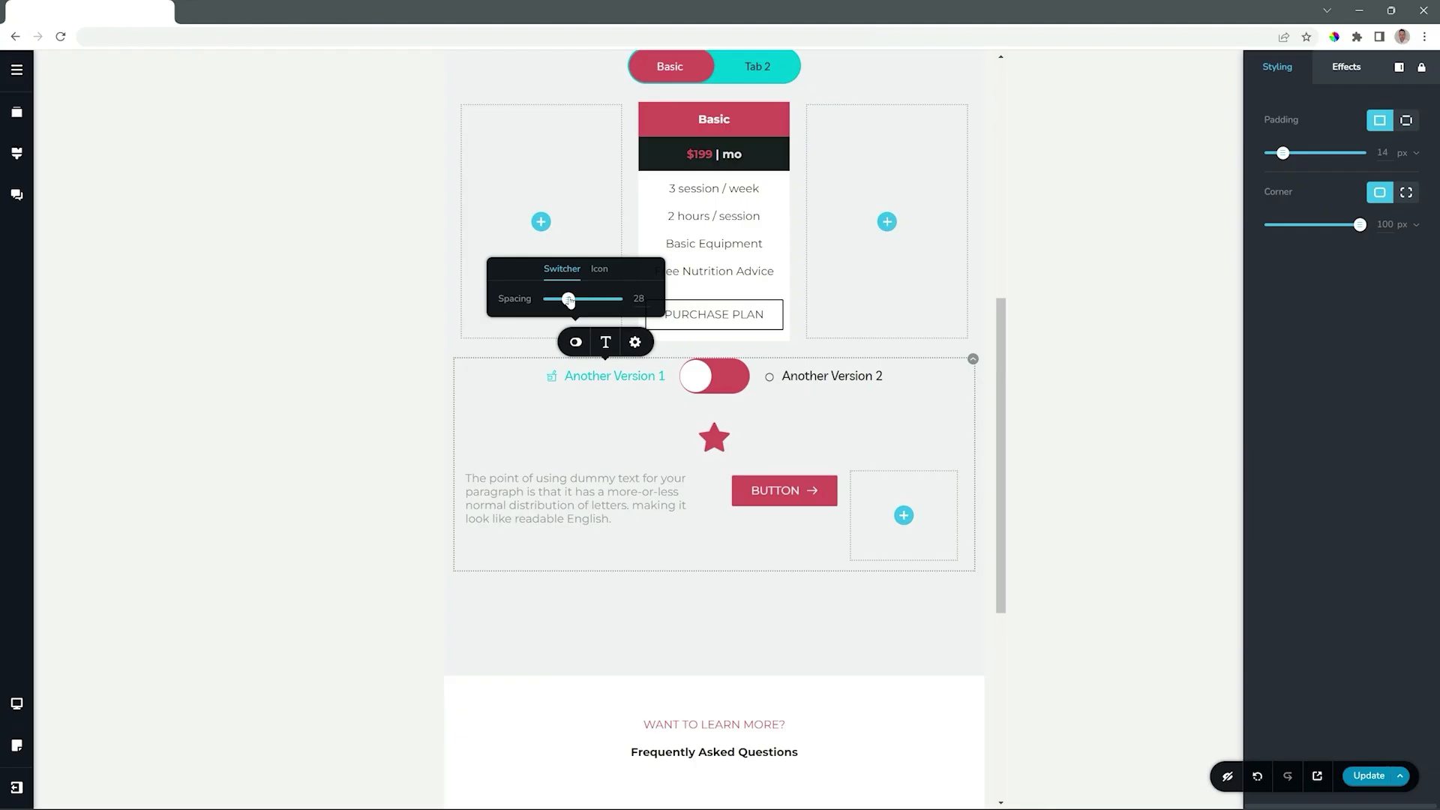
{"action": "mouse_move", "coordinate": [570, 301]}
{"action": "left_mouse_down"}
{"action": "mouse_move", "coordinate": [605, 299]}
{"action": "mouse_move", "coordinate": [560, 299]}
{"action": "left_mouse_up"}
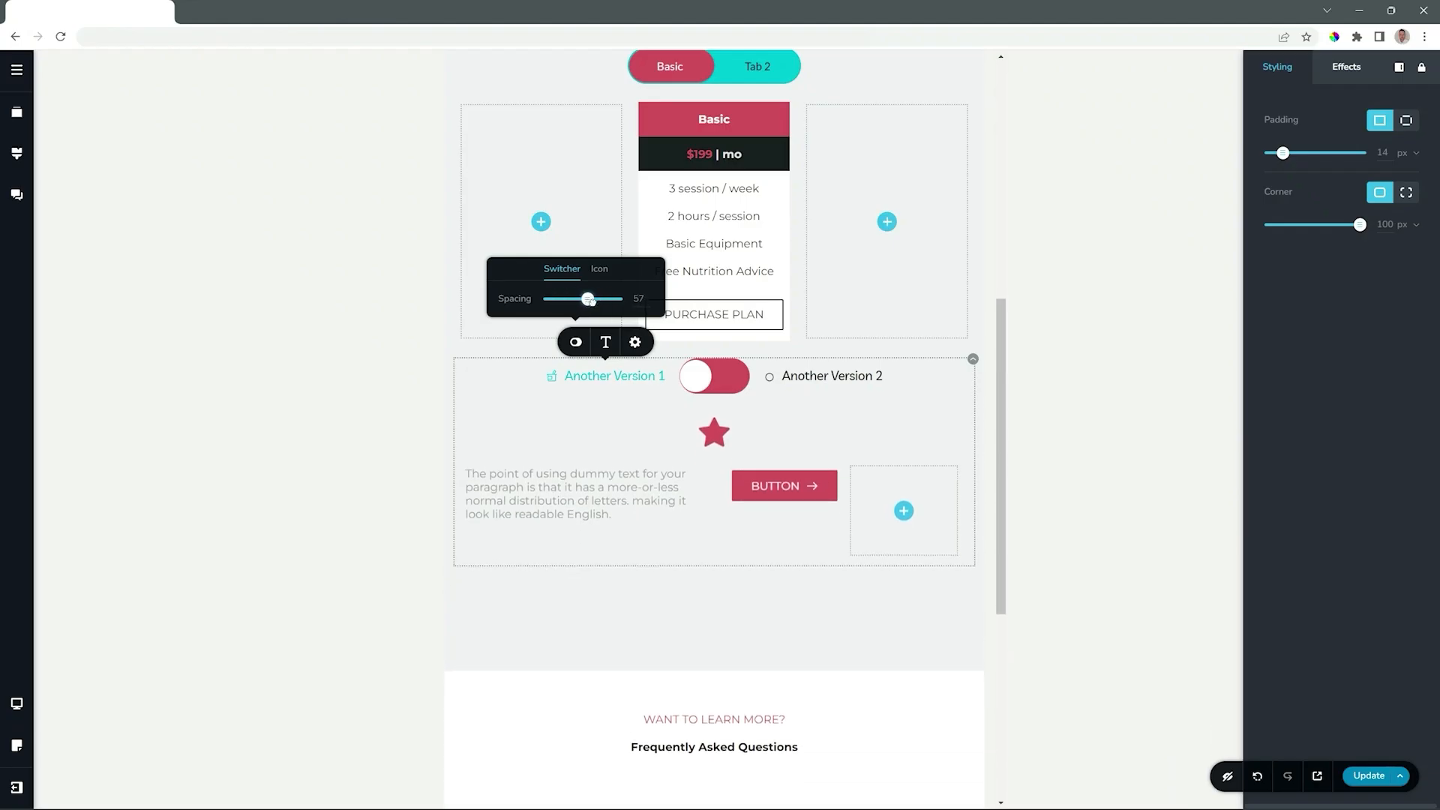
Step: Try placing the switcher's icons above and after the label text in the tablet view, then return them before the text
{"action": "left_click", "coordinate": [600, 270]}
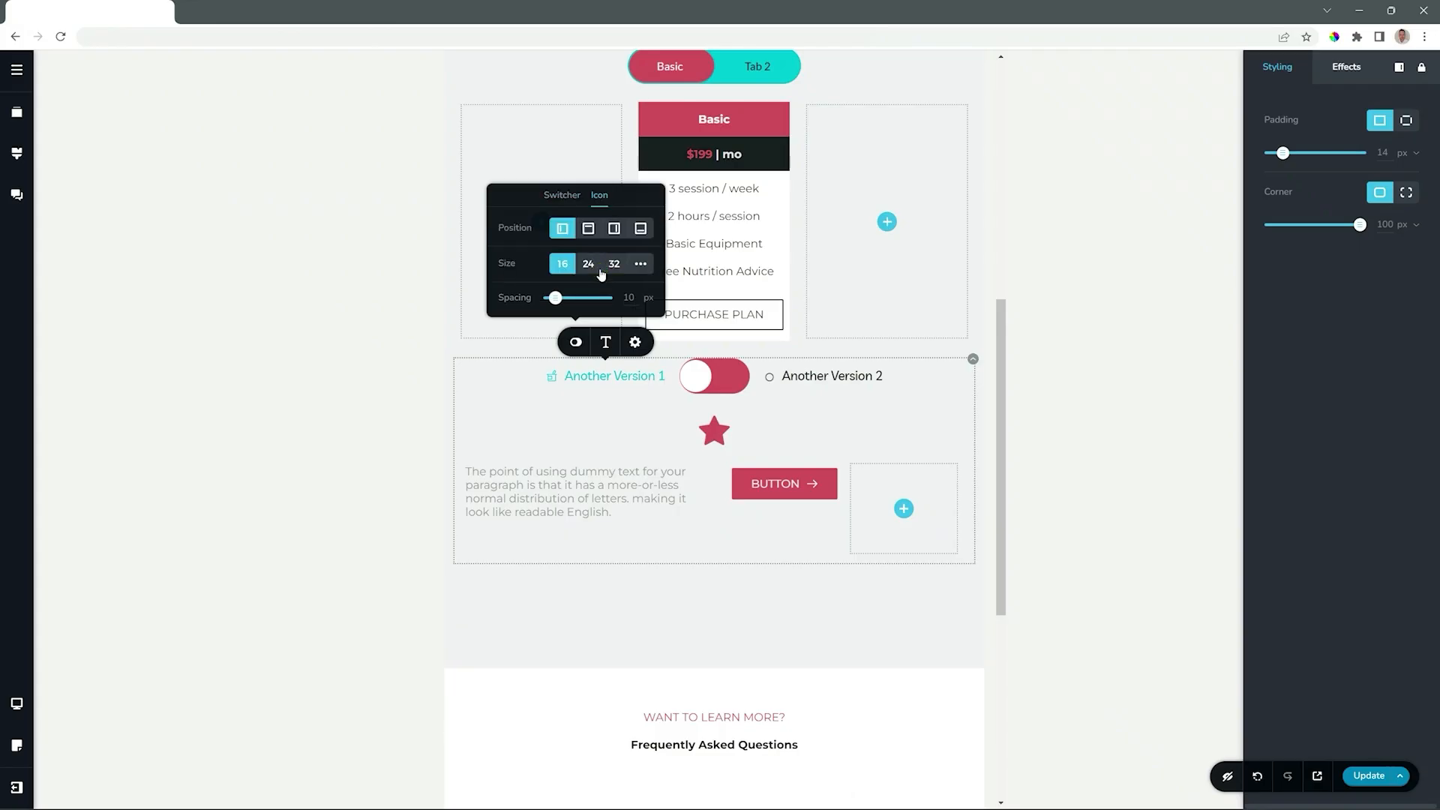
{"action": "left_click", "coordinate": [588, 229]}
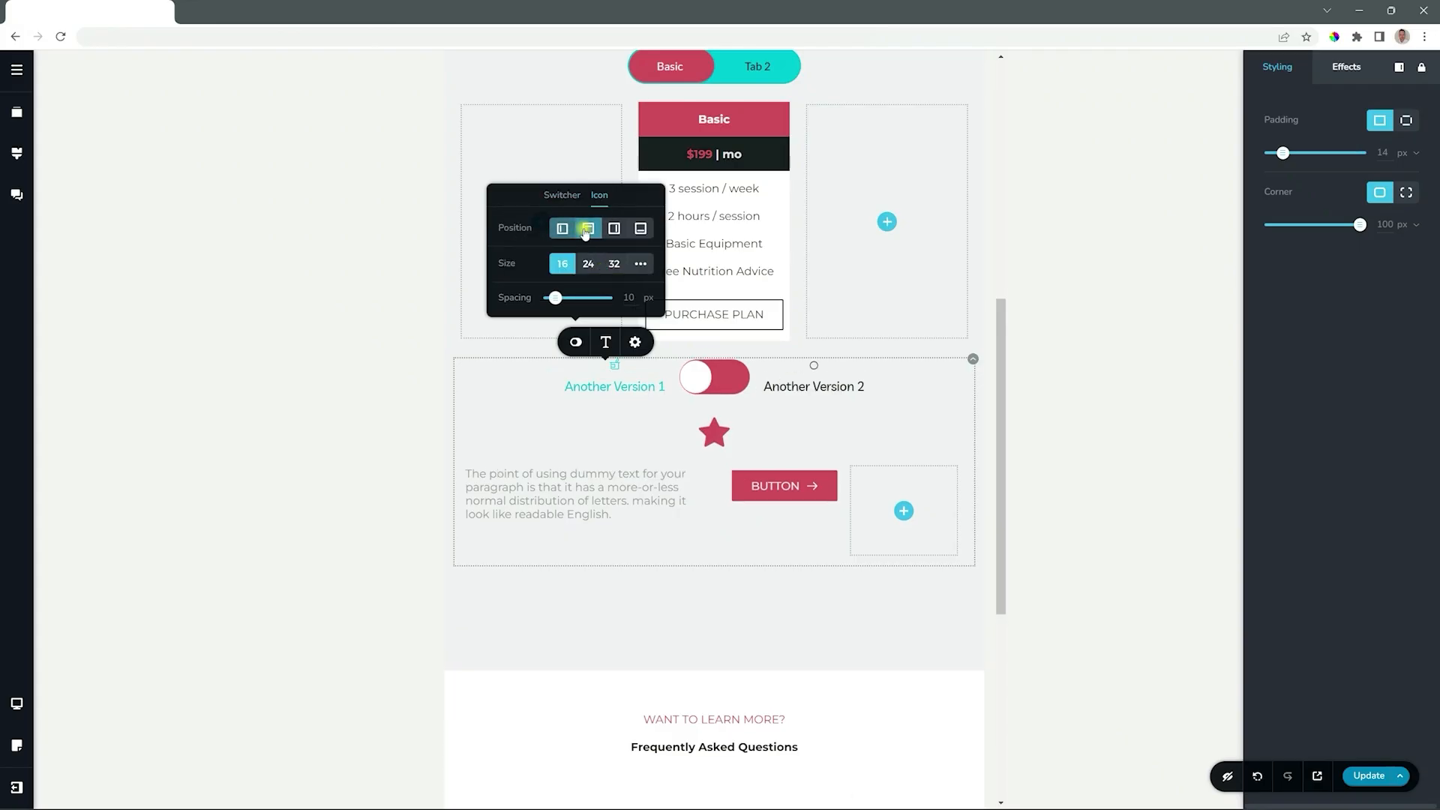
{"action": "left_click", "coordinate": [614, 228]}
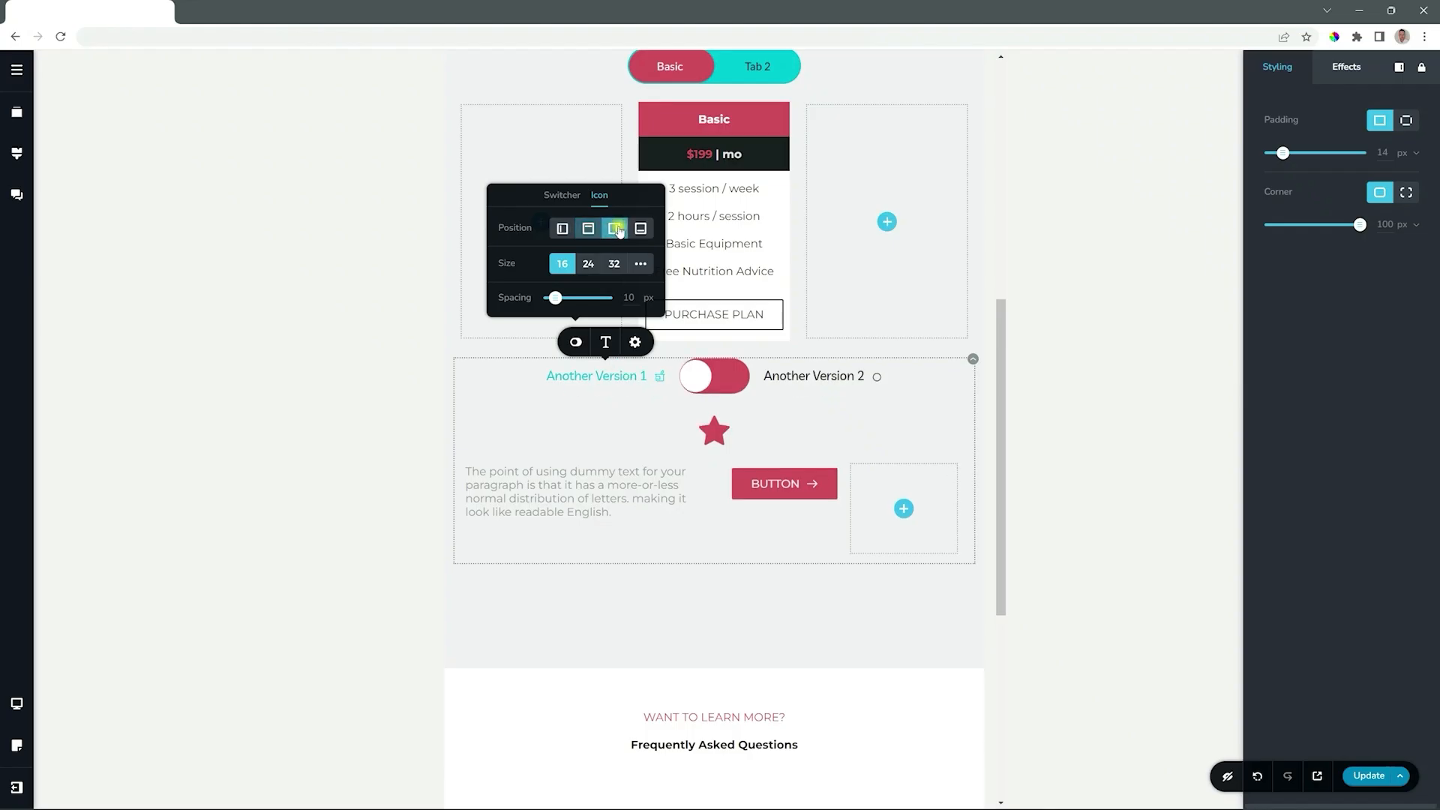
{"action": "left_click", "coordinate": [562, 228]}
Step: Try label icon sizes 24 and 32, return to 16, and set the icon spacing to 15 px for tablet
{"action": "left_click", "coordinate": [588, 263]}
{"action": "left_click", "coordinate": [612, 263]}
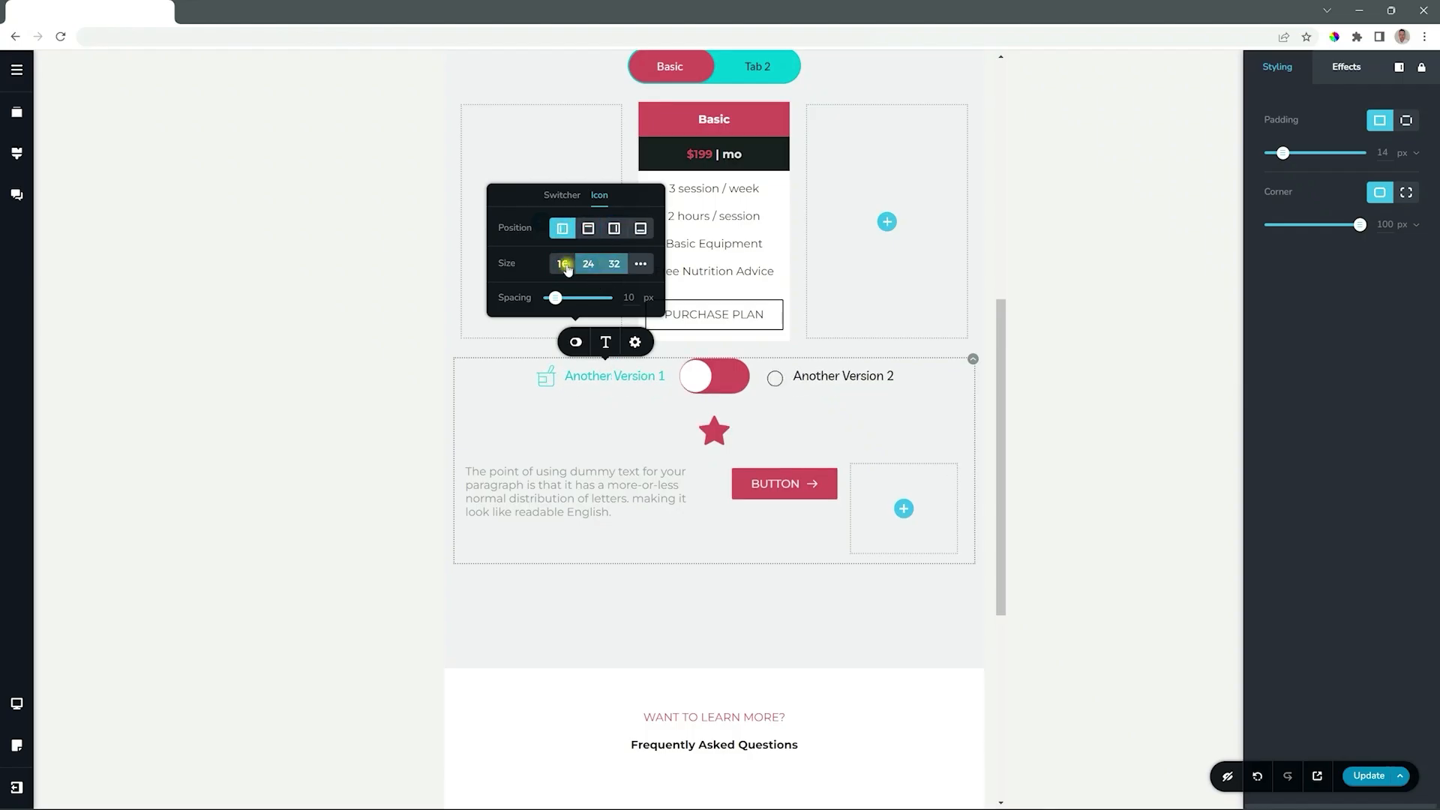
{"action": "left_click", "coordinate": [561, 263]}
{"action": "left_click_drag", "start_coordinate": [556, 297], "coordinate": [558, 297]}
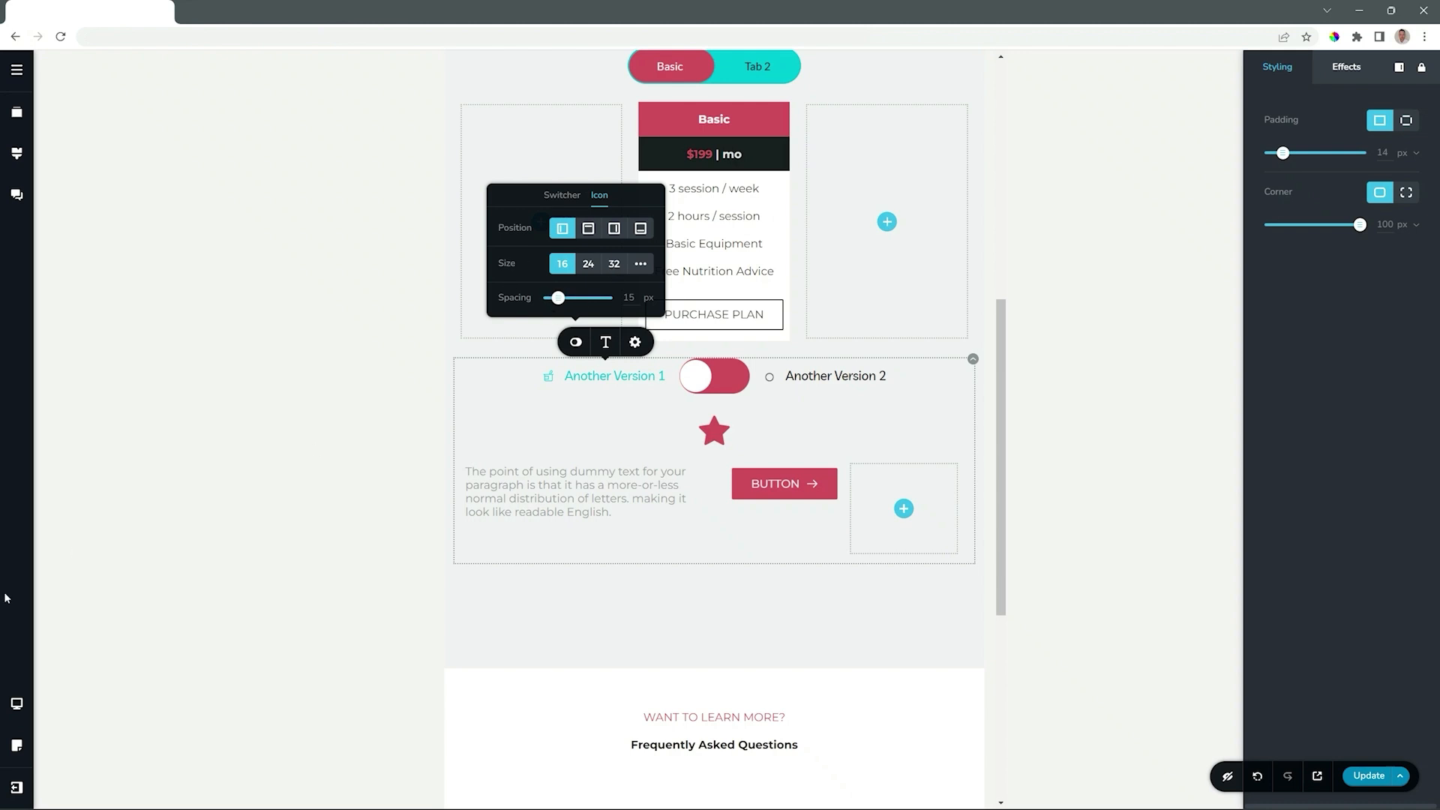
Step: Return to the desktop view and place the "Another Version" switcher's icons after the label text
{"action": "left_click", "coordinate": [17, 703]}
{"action": "left_click", "coordinate": [78, 658]}
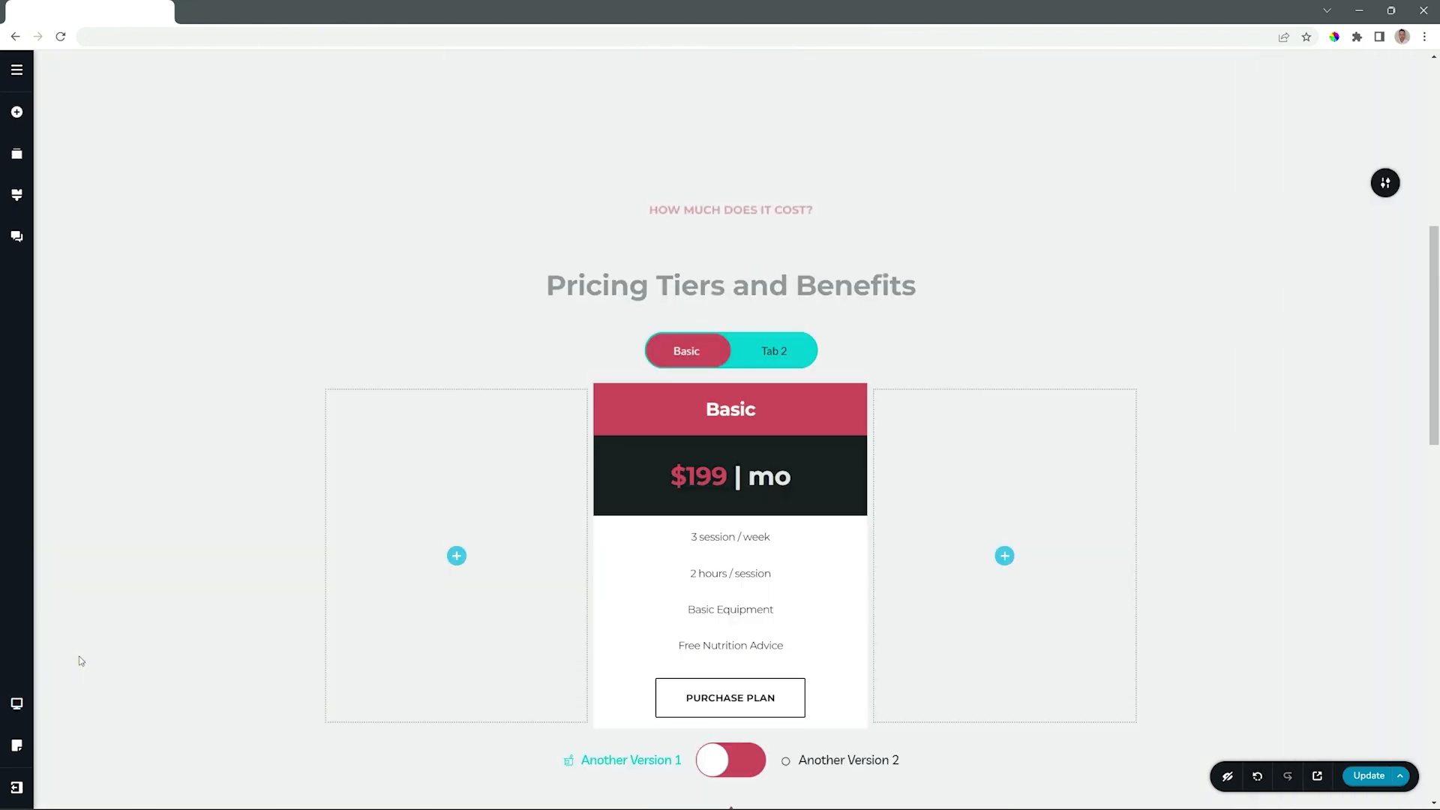
{"action": "scroll", "coordinate": [634, 447], "scroll_direction": "down", "scroll_amount": 4}
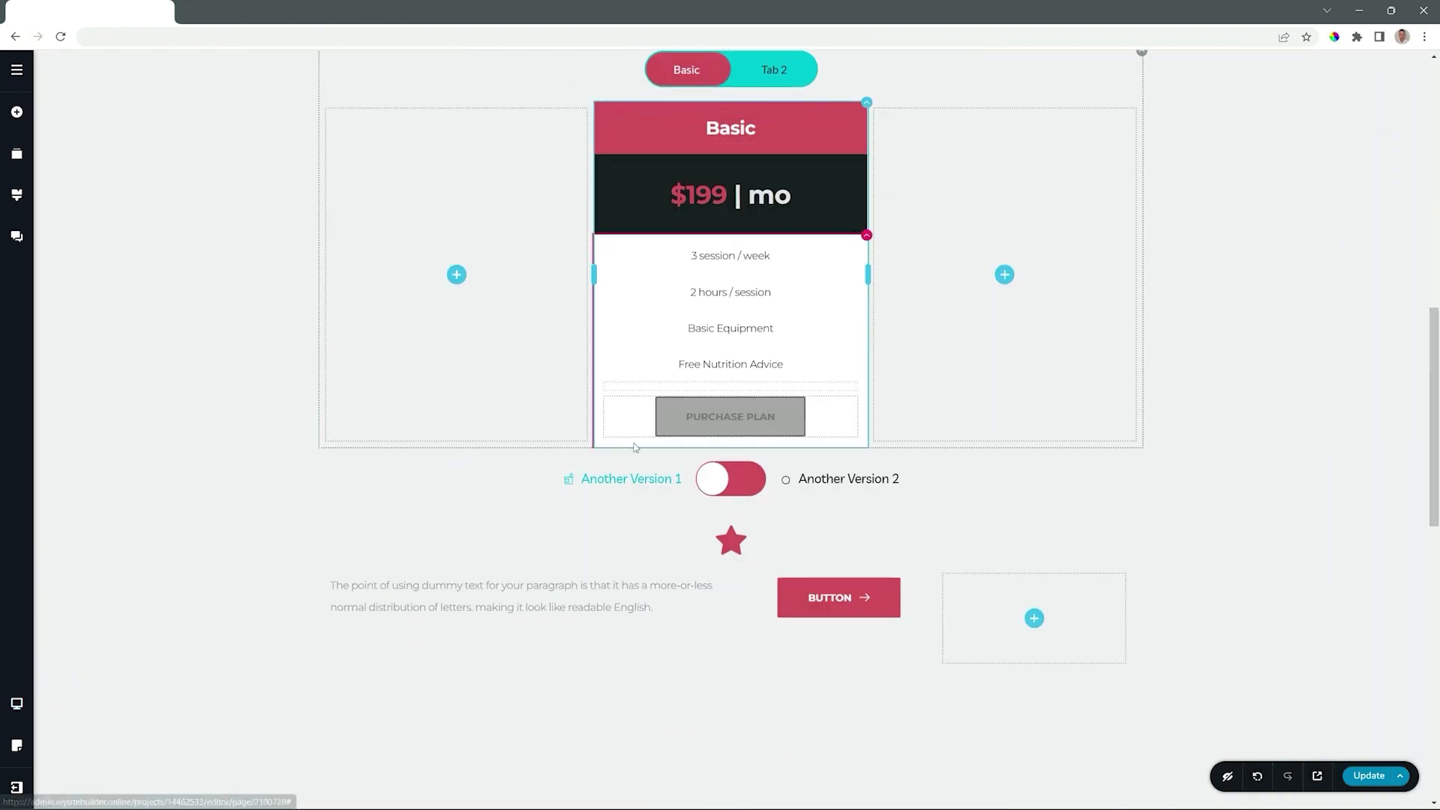
{"action": "left_click", "coordinate": [592, 480]}
{"action": "left_click", "coordinate": [578, 444]}
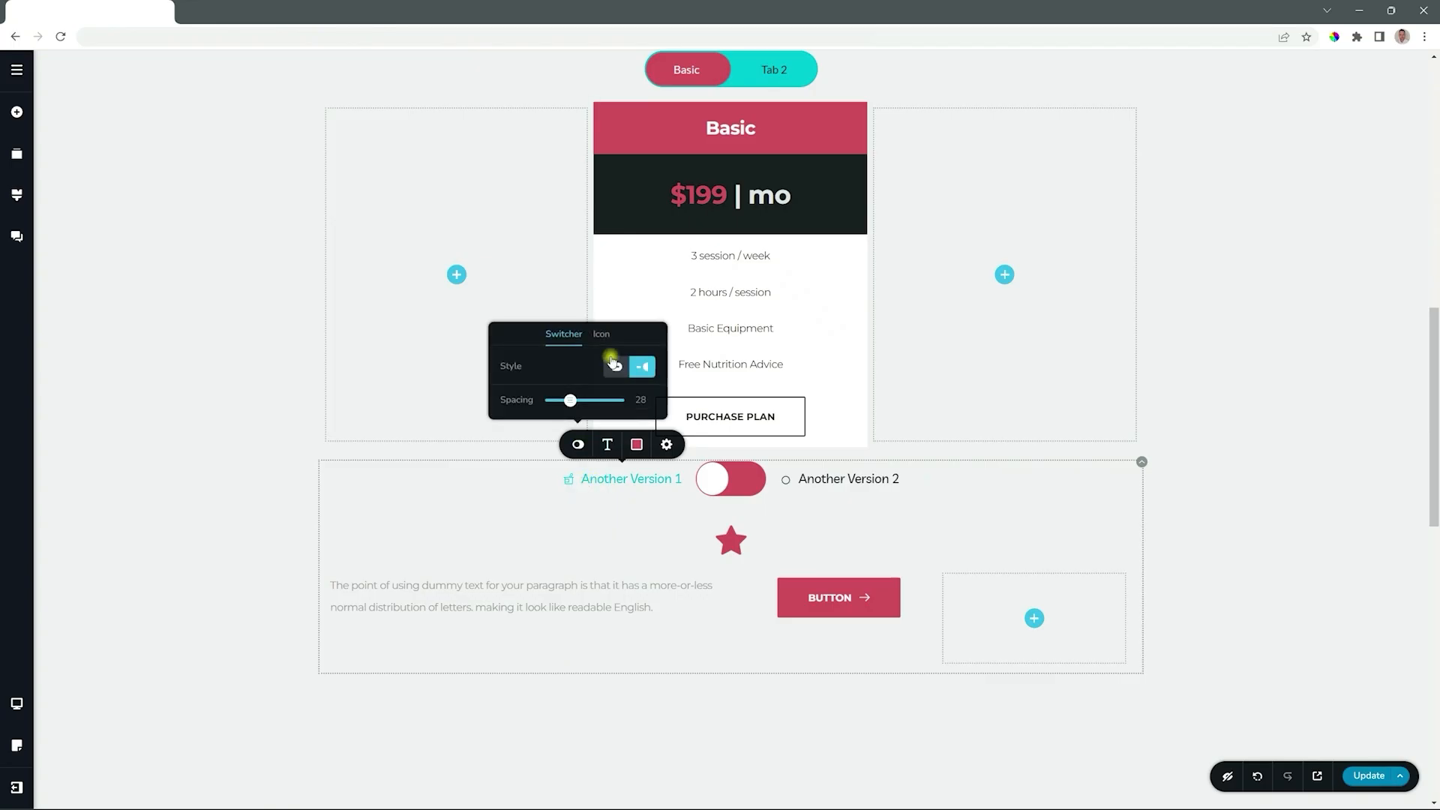
{"action": "left_click", "coordinate": [602, 333]}
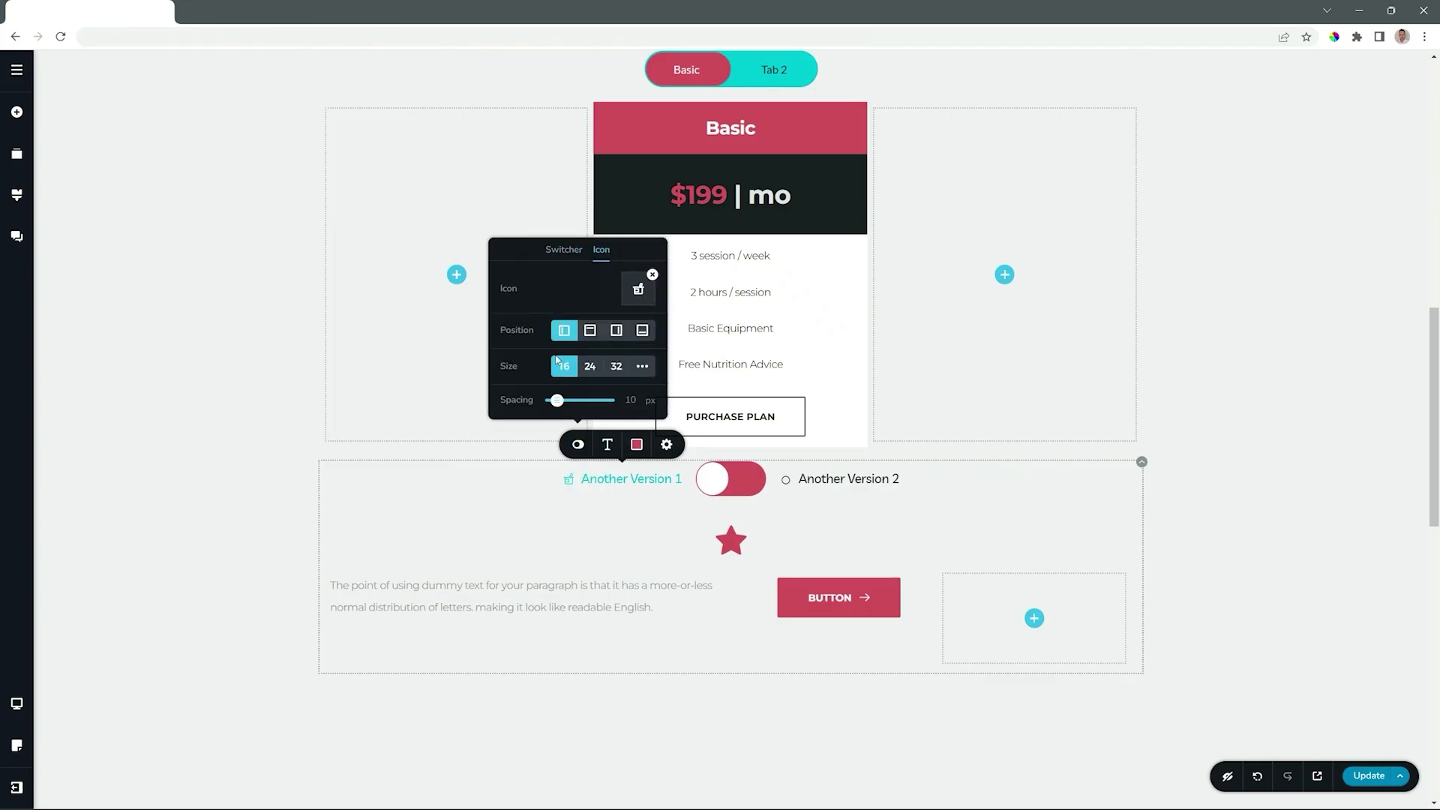
{"action": "left_click", "coordinate": [617, 334]}
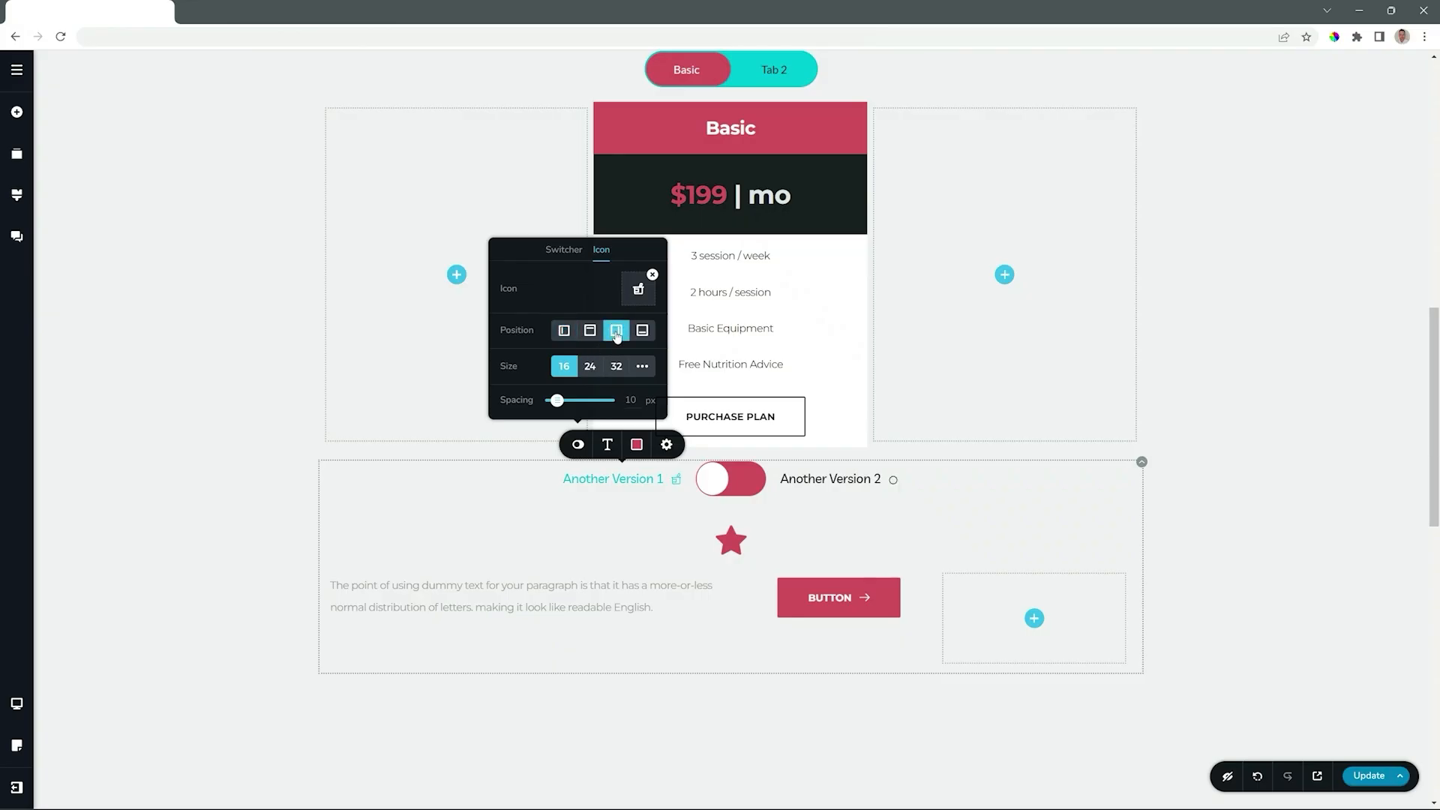
Step: Switch to the tablet view and place the "Another Version" switcher's icons above the label text
{"action": "left_click", "coordinate": [15, 705]}
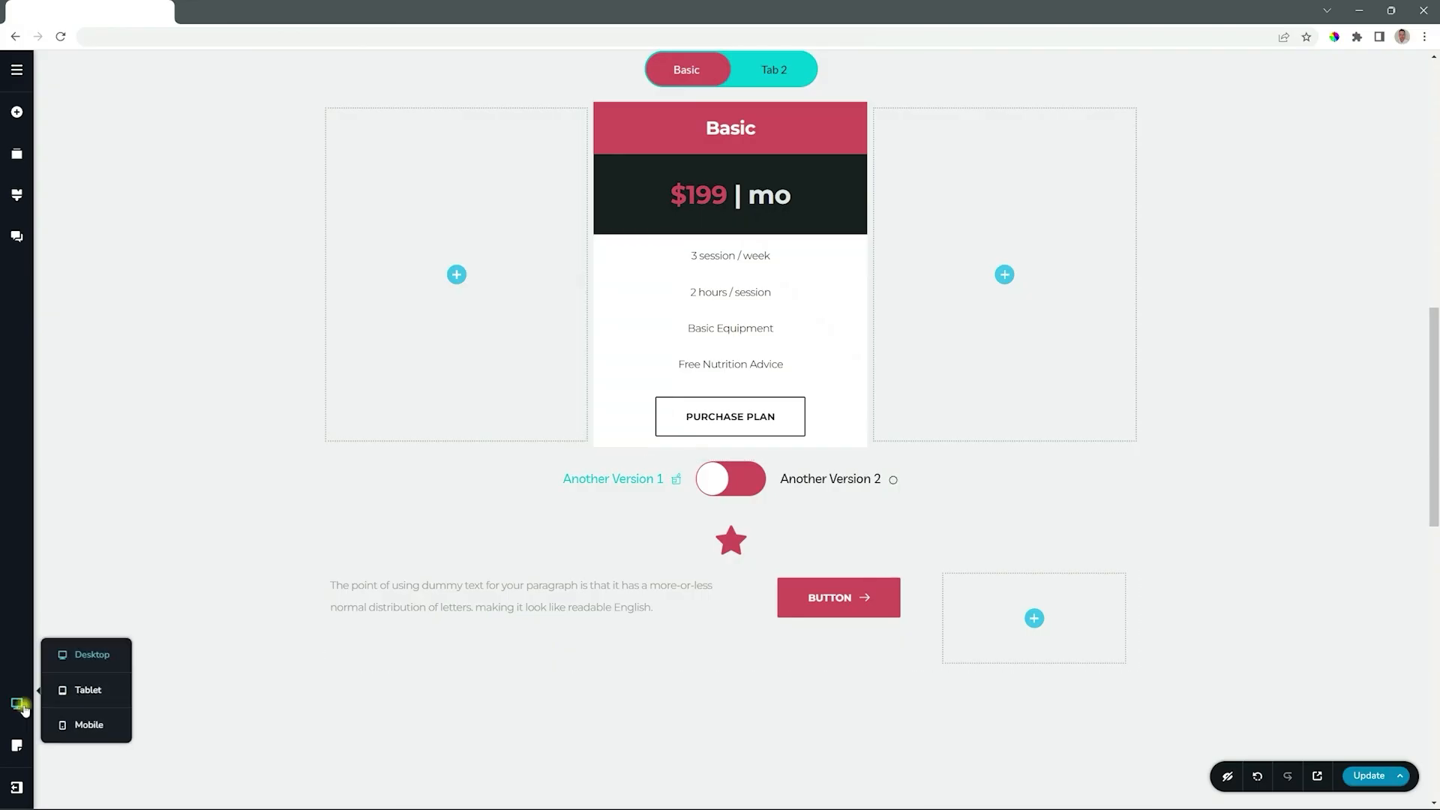
{"action": "left_click", "coordinate": [75, 693]}
{"action": "scroll", "coordinate": [320, 535], "scroll_direction": "up", "scroll_amount": 3}
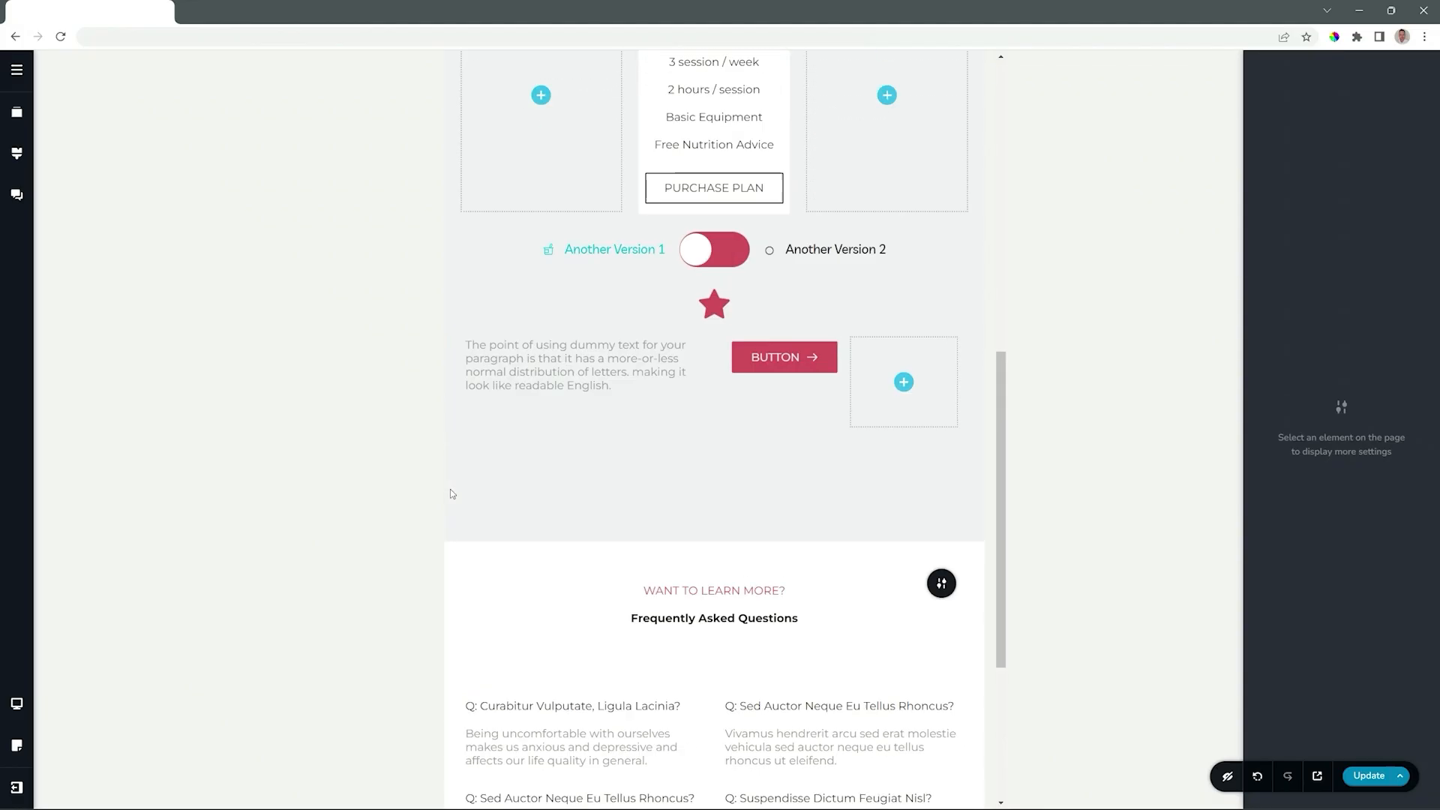
{"action": "left_click", "coordinate": [564, 282]}
{"action": "left_click", "coordinate": [572, 315]}
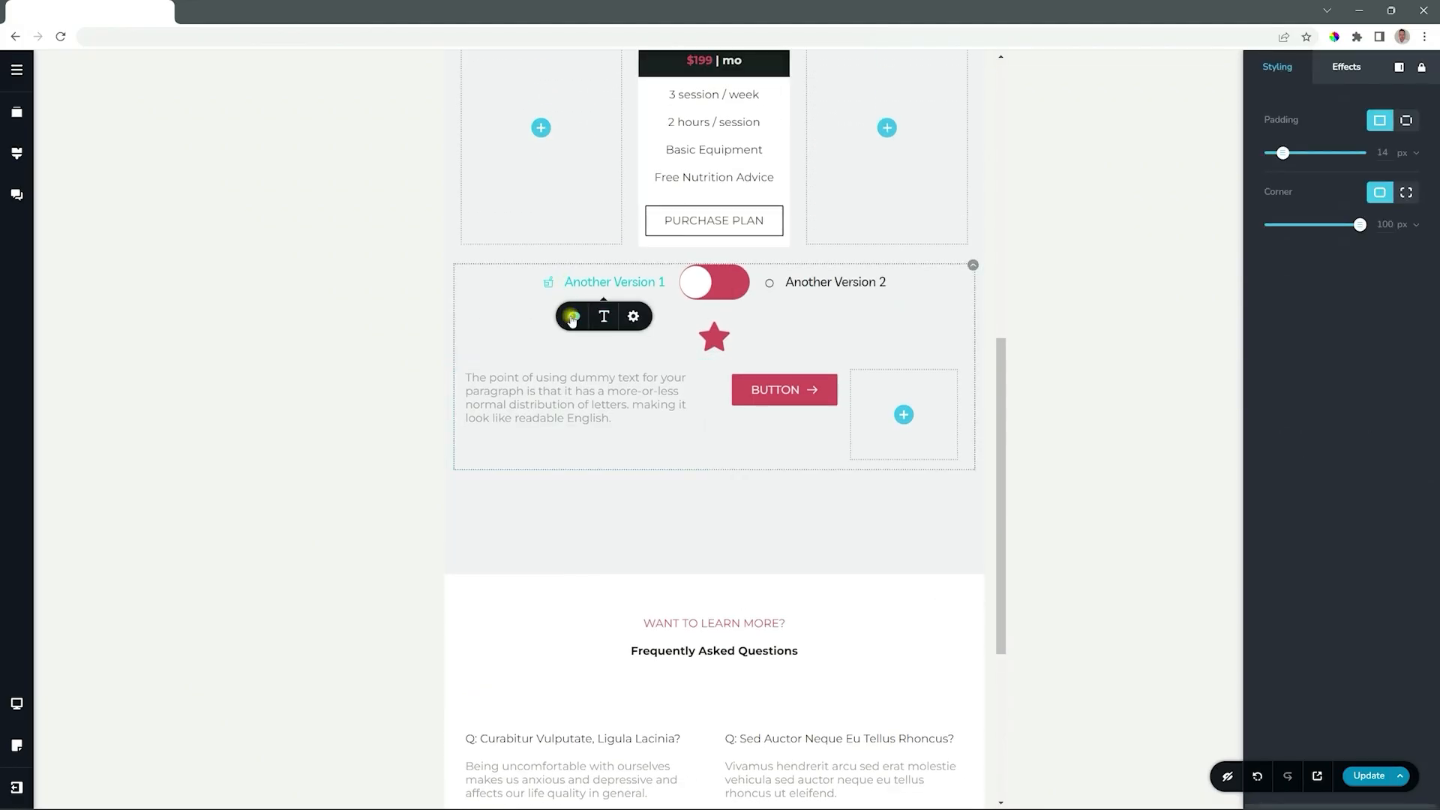
{"action": "left_click", "coordinate": [593, 354]}
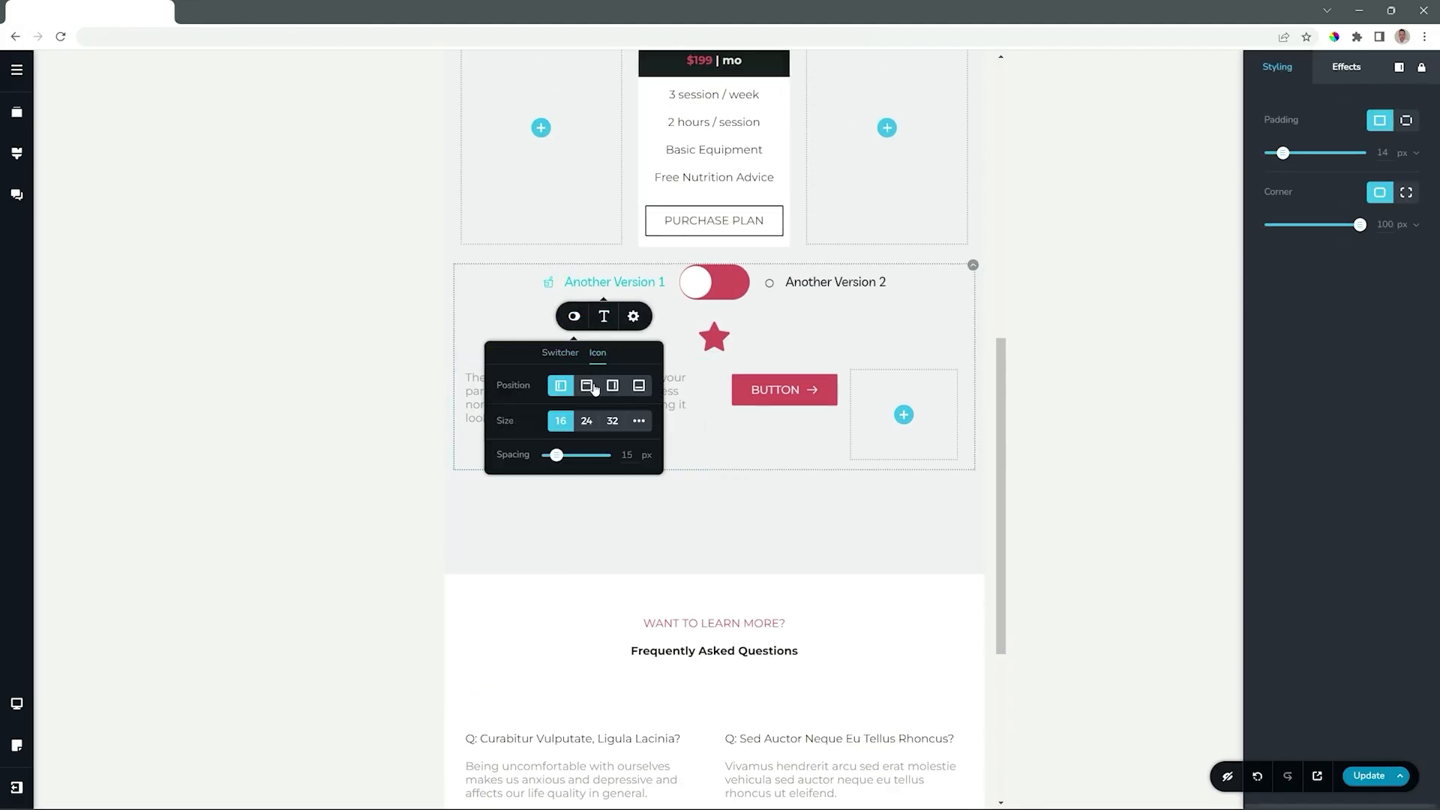
{"action": "left_click", "coordinate": [587, 385]}
Step: Go back to the desktop view and check the icon placement on the "Another Version" switcher
{"action": "left_click", "coordinate": [16, 703]}
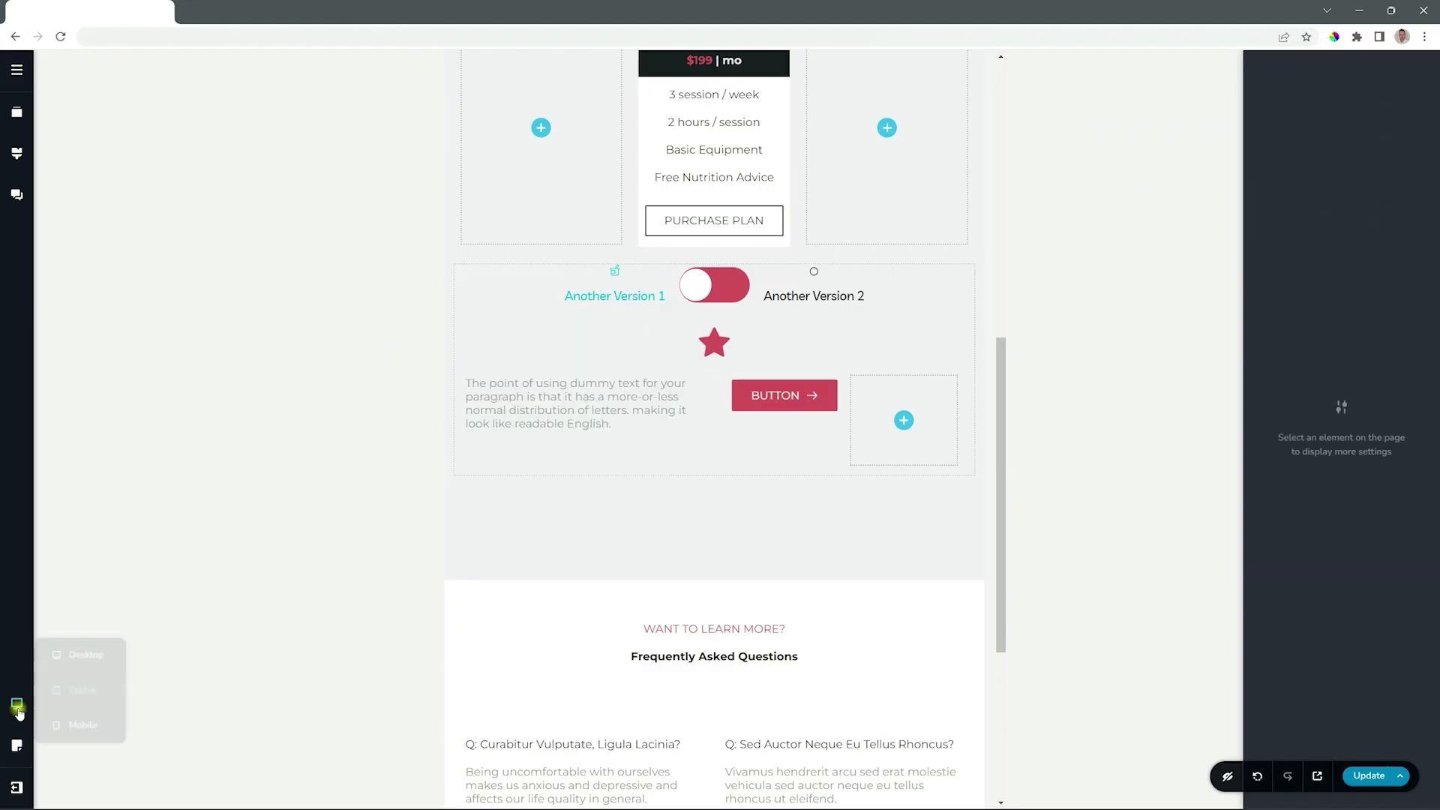
{"action": "left_click", "coordinate": [90, 657]}
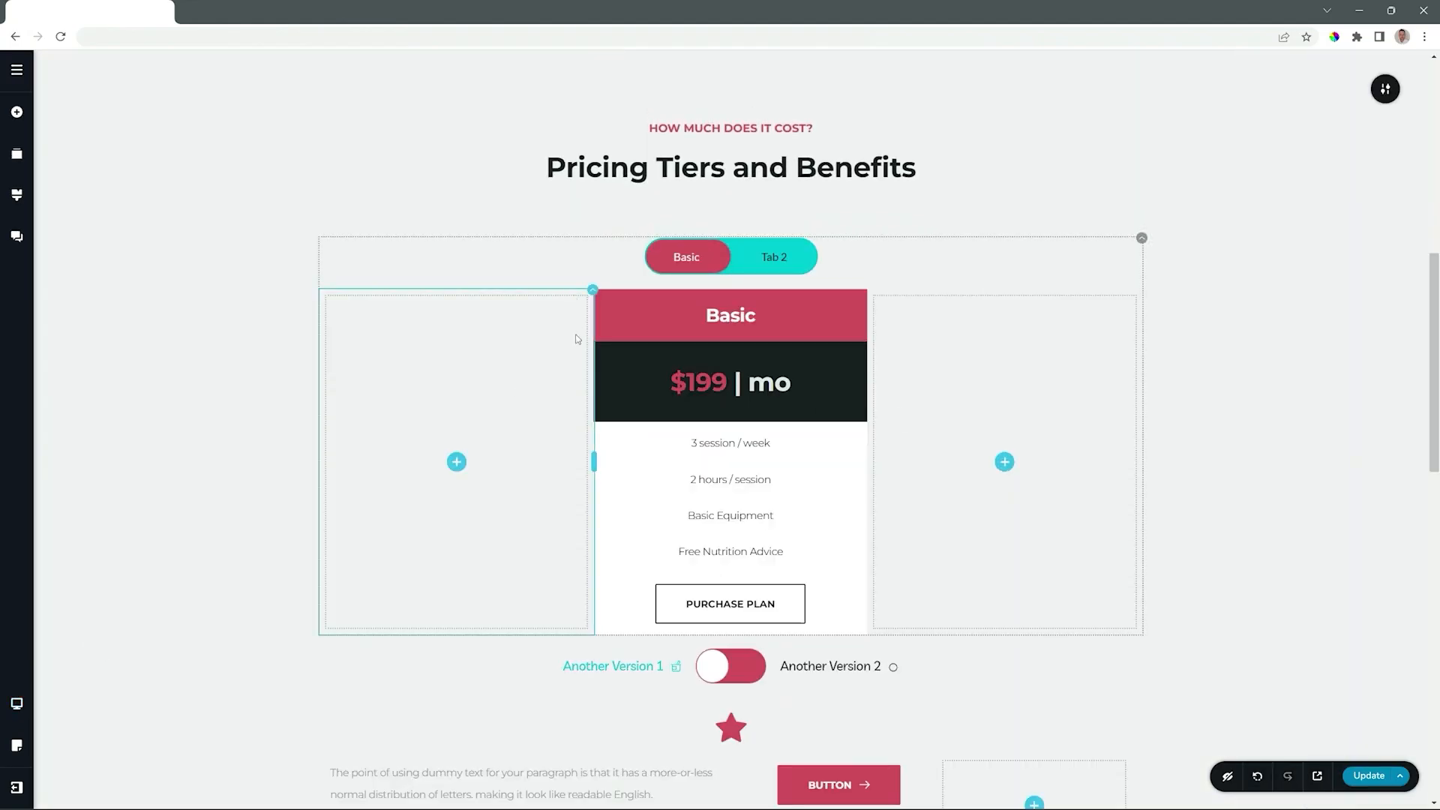
{"action": "scroll", "coordinate": [579, 345], "scroll_direction": "down", "scroll_amount": 3}
{"action": "scroll", "coordinate": [579, 345], "scroll_direction": "down", "scroll_amount": 1}
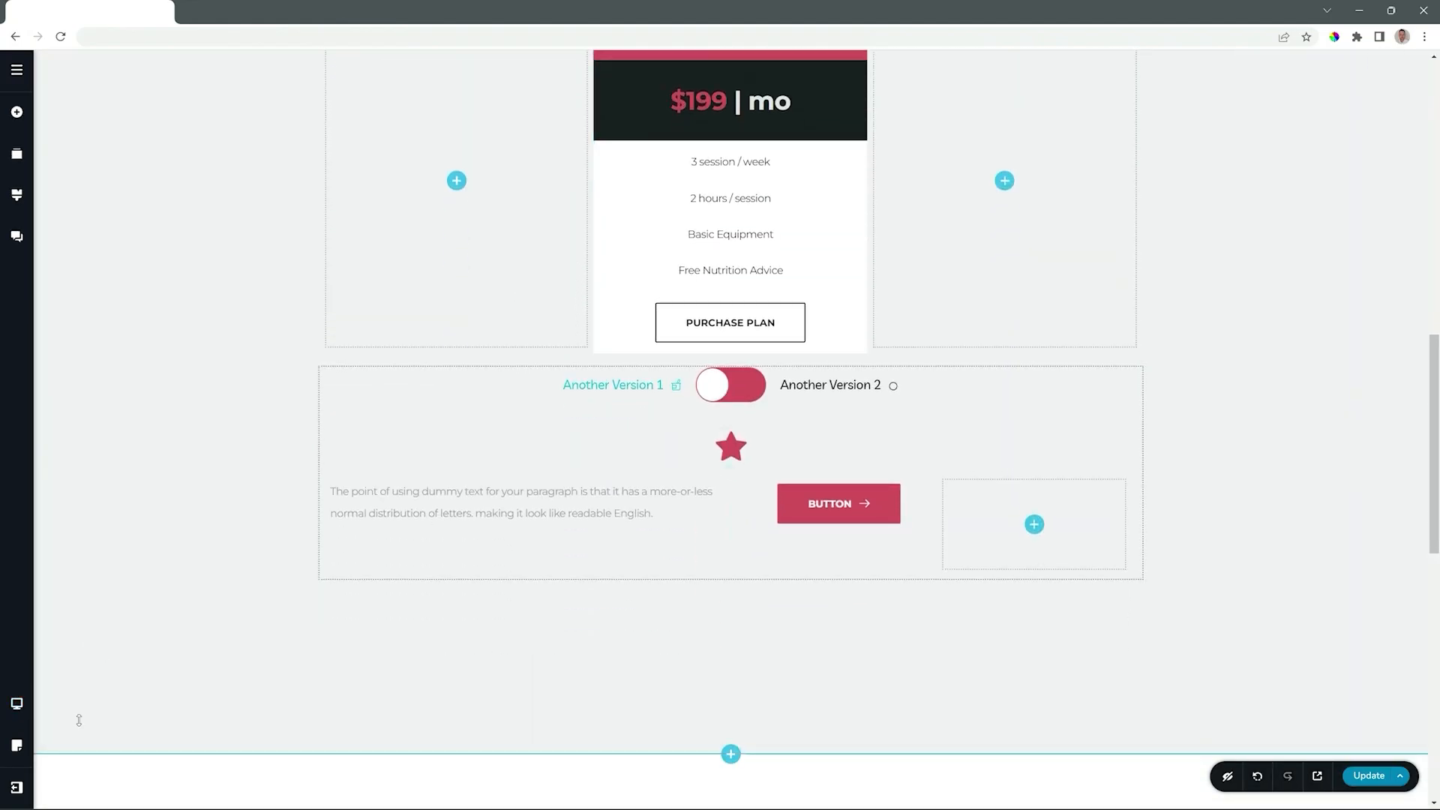